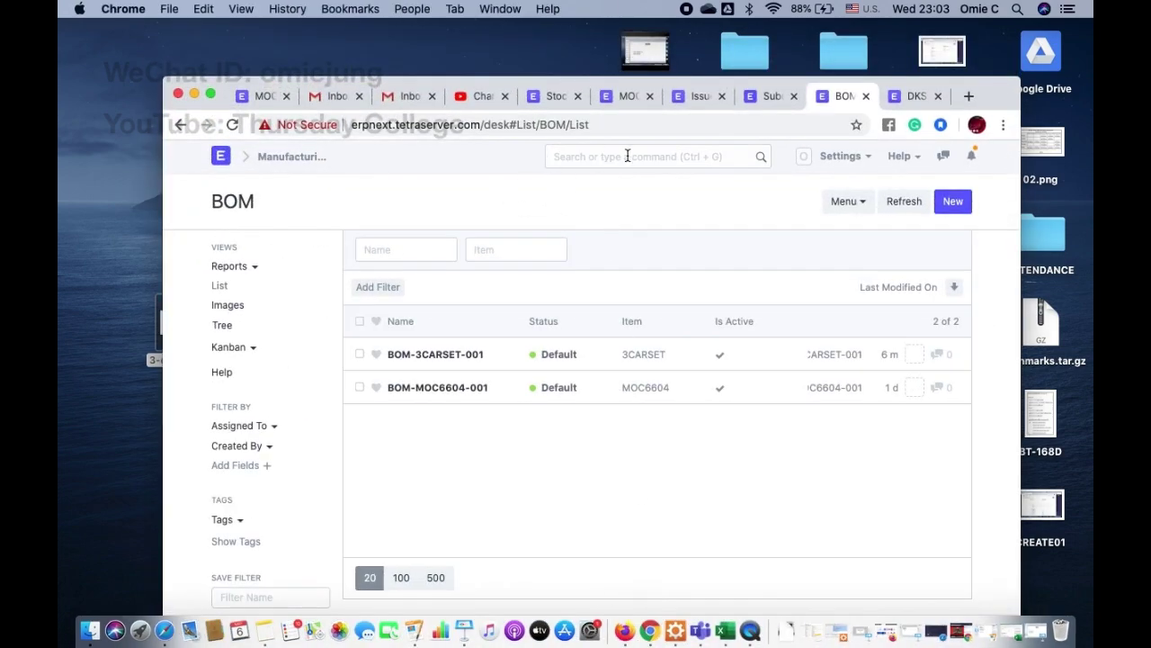
# Open the bill of materials BOM-MOC6604-001 and examine its details and item list
pyautogui.click(615, 159)
pyautogui.click(594, 189)
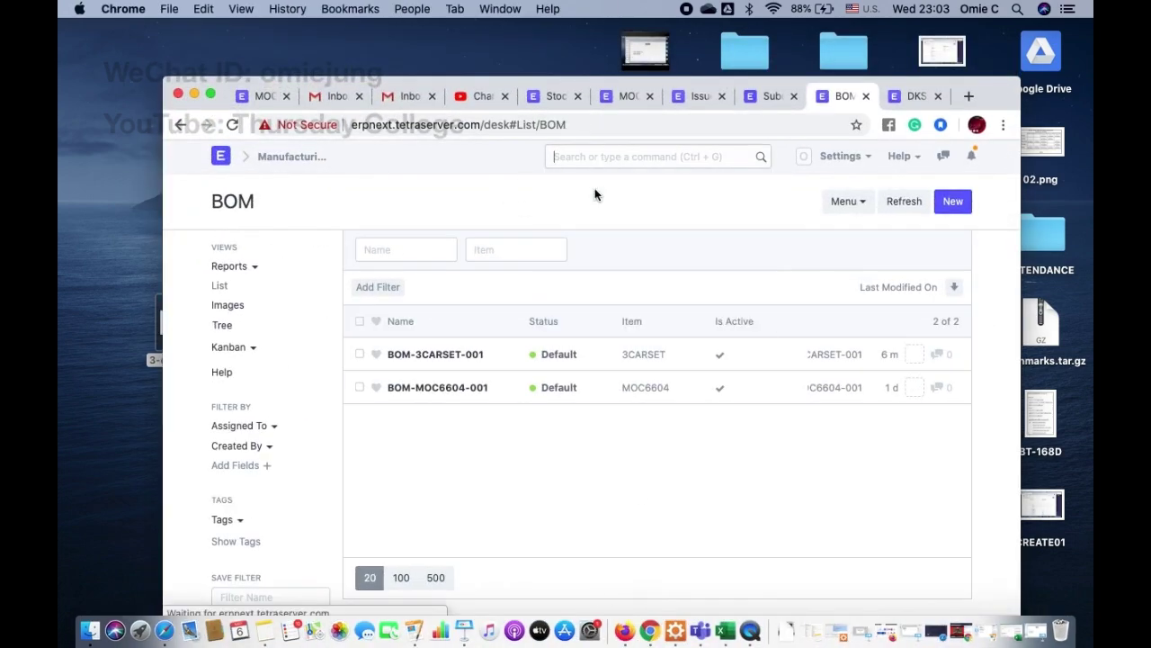
pyautogui.click(451, 397)
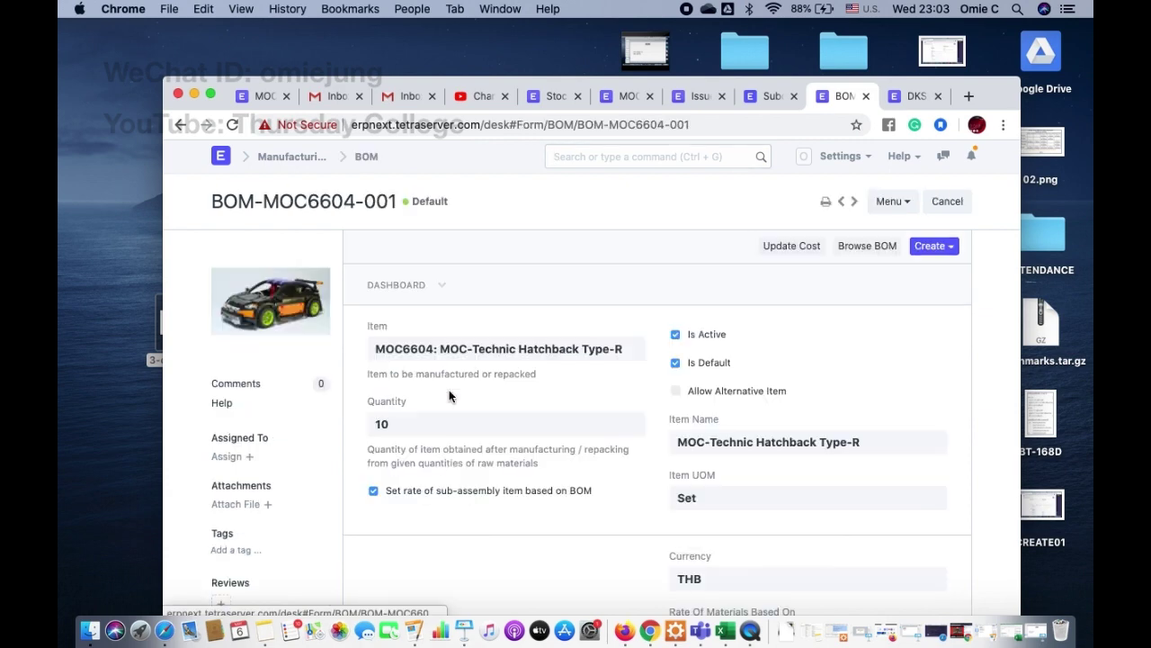
pyautogui.scroll(-2, 525, 338)
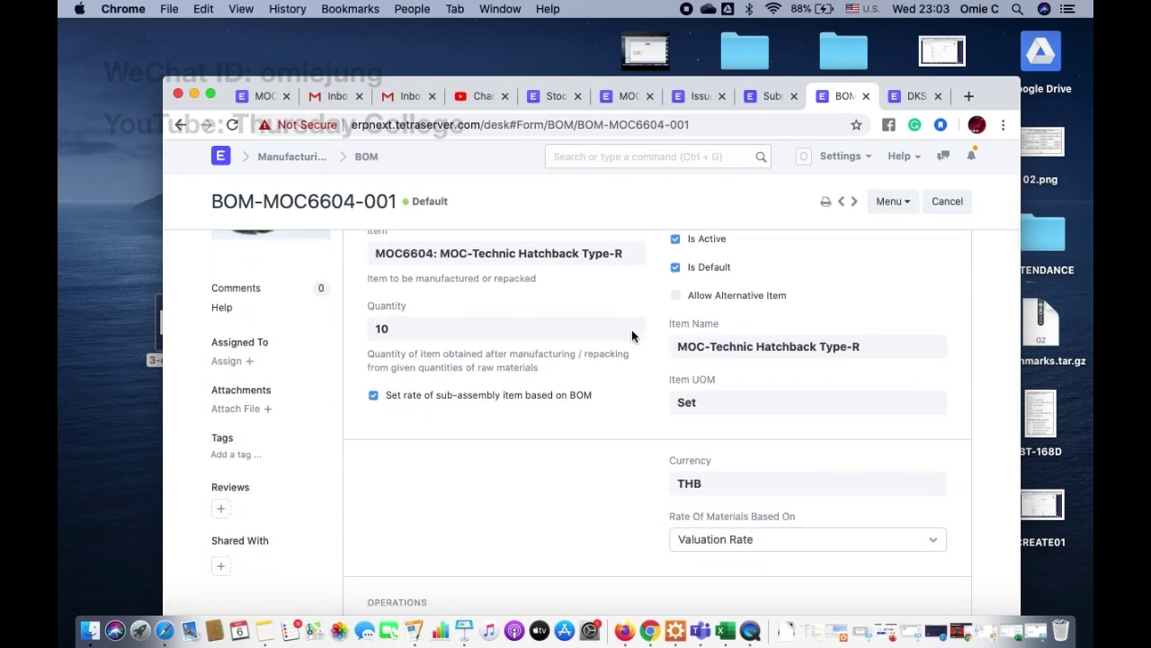
pyautogui.scroll(-5, 631, 329)
pyautogui.scroll(6, 631, 329)
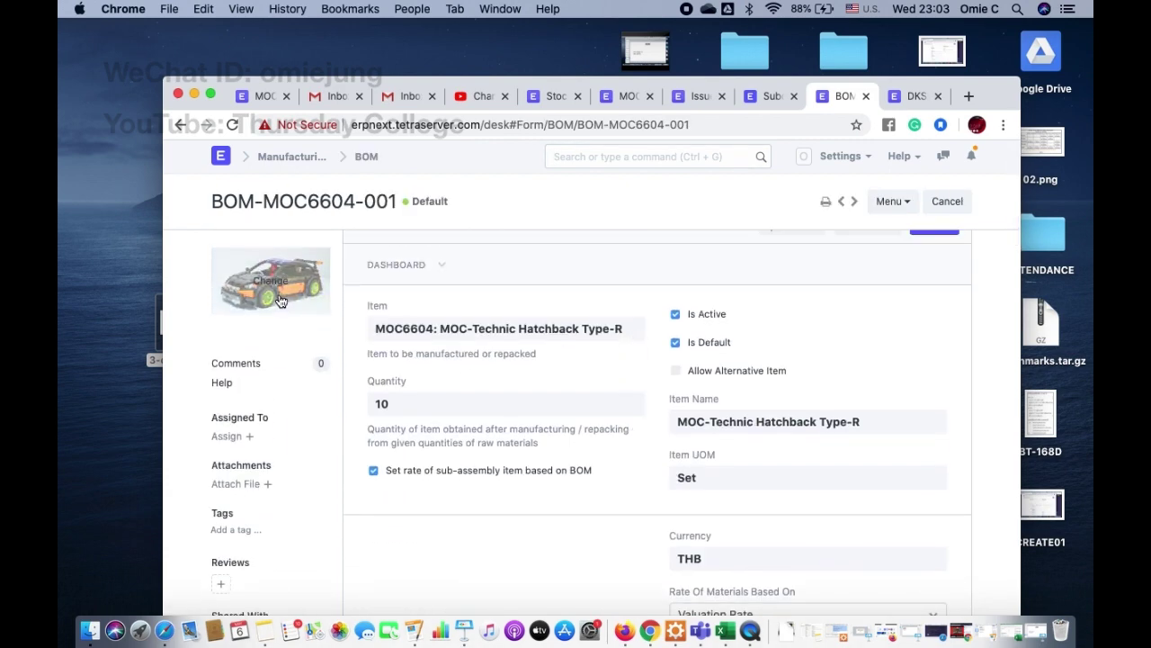
pyautogui.scroll(-5, 461, 444)
pyautogui.scroll(-6, 462, 447)
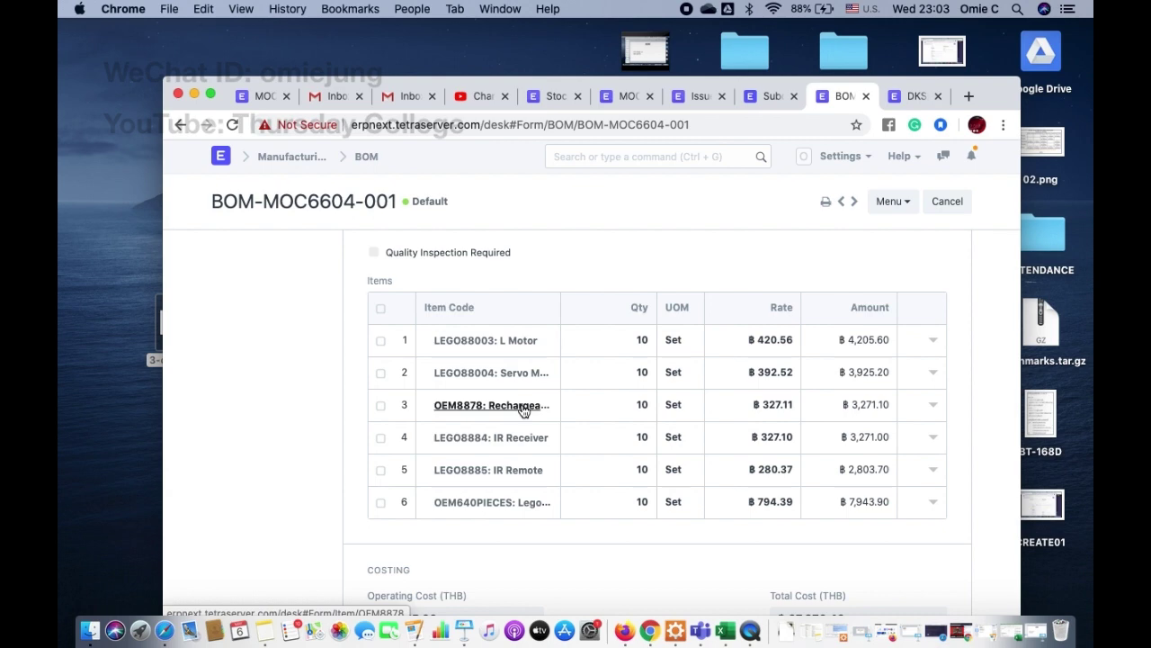
# Inspect the details of the Rechargeable Battery (OEM) row in the items table, and close them
pyautogui.click(932, 404)
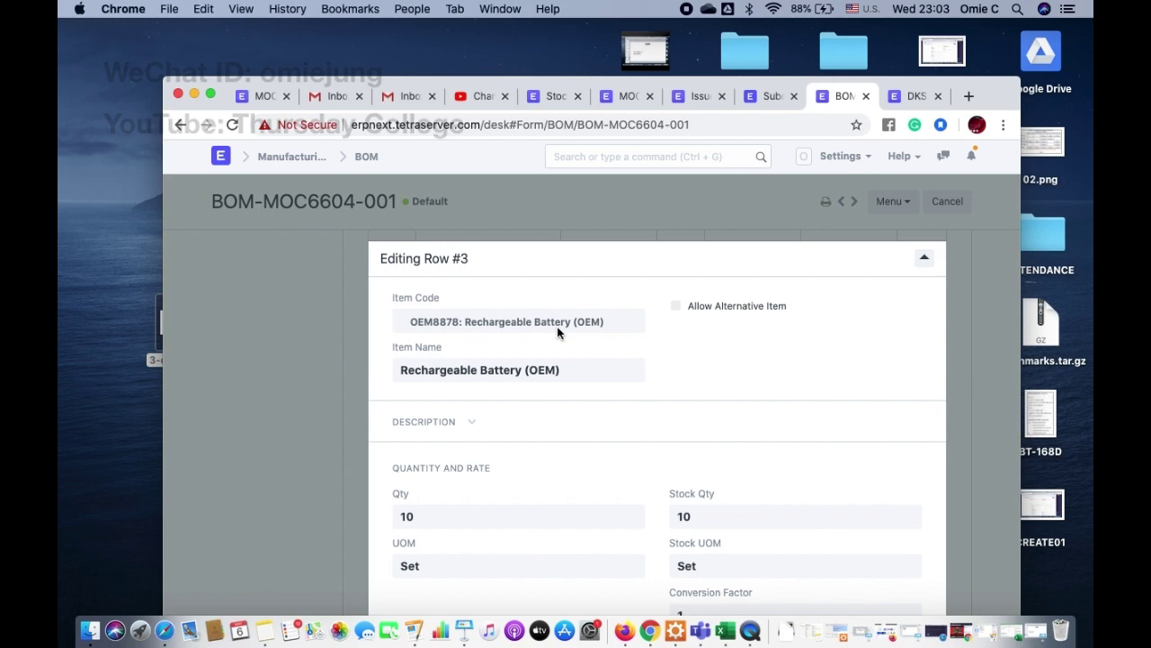
pyautogui.click(992, 328)
pyautogui.scroll(10, 760, 356)
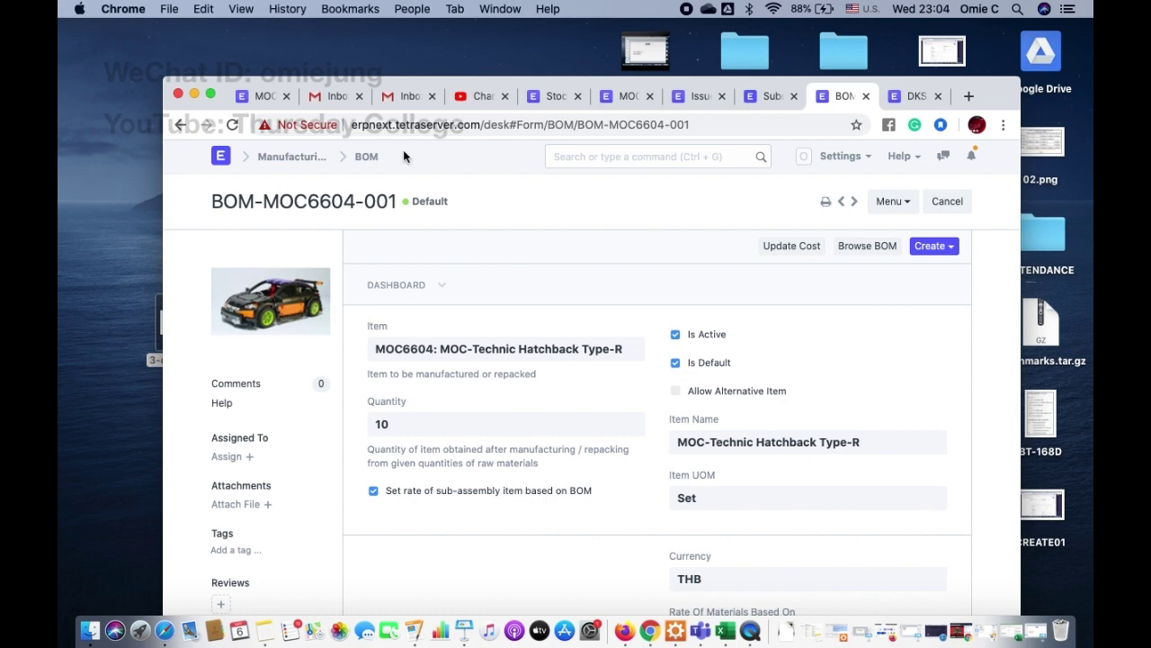
# Reopen BOM-MOC6604-001 from the BOM list and duplicate it as a new BOM
pyautogui.click(363, 157)
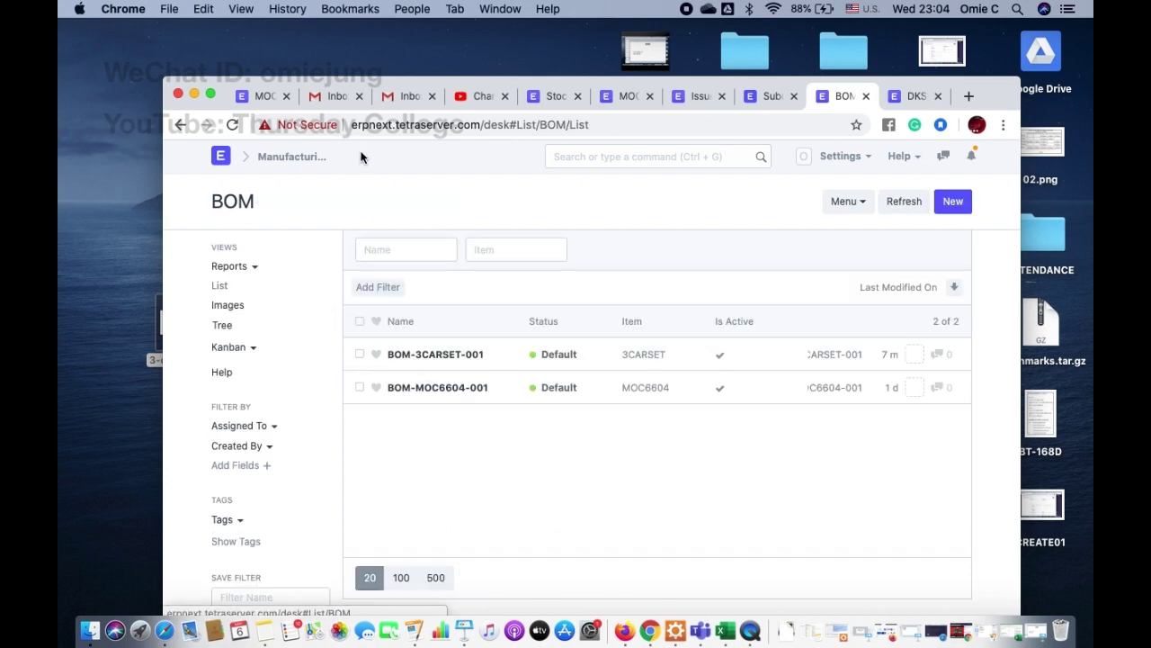
pyautogui.click(464, 388)
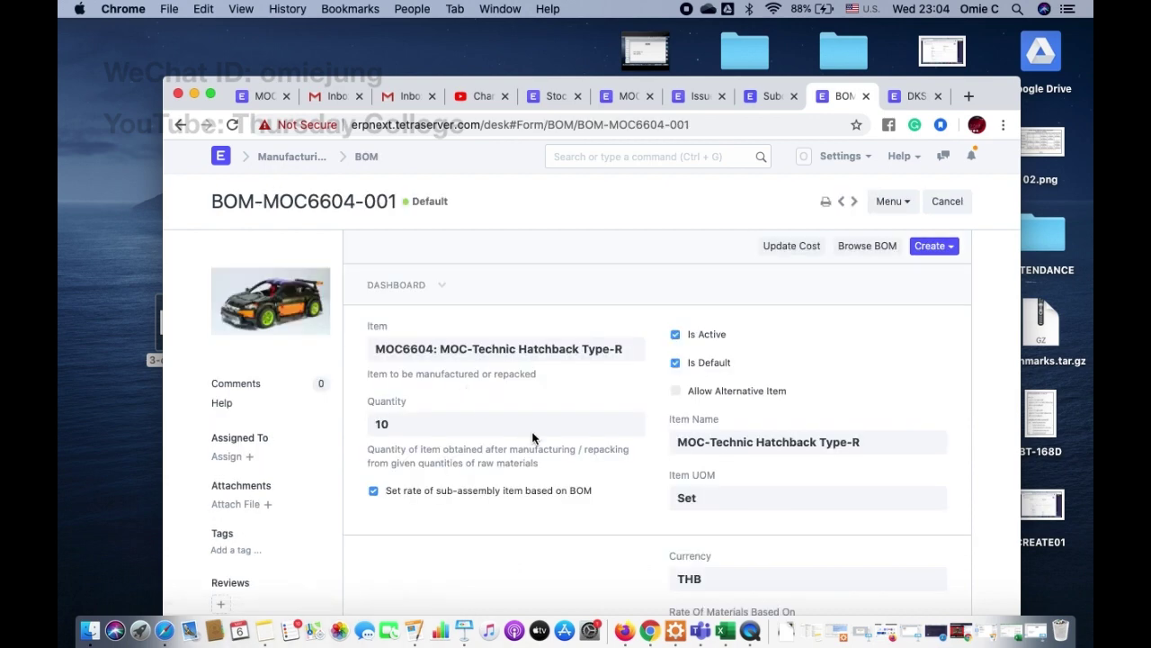
pyautogui.click(930, 248)
pyautogui.click(867, 349)
pyautogui.click(883, 203)
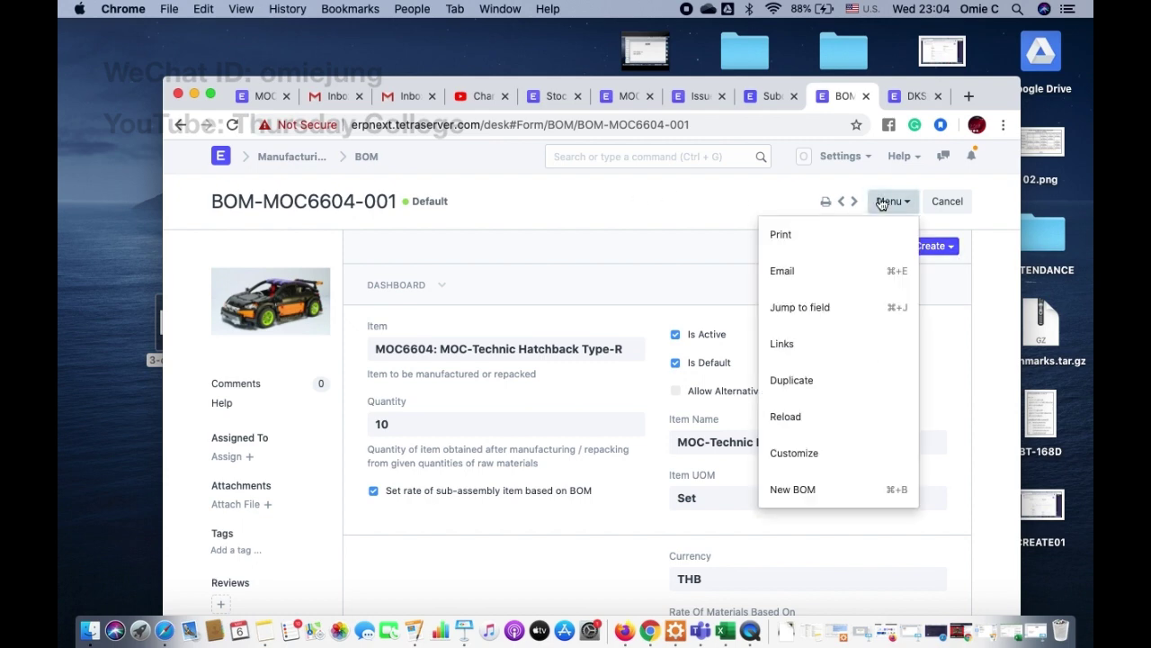
pyautogui.click(799, 389)
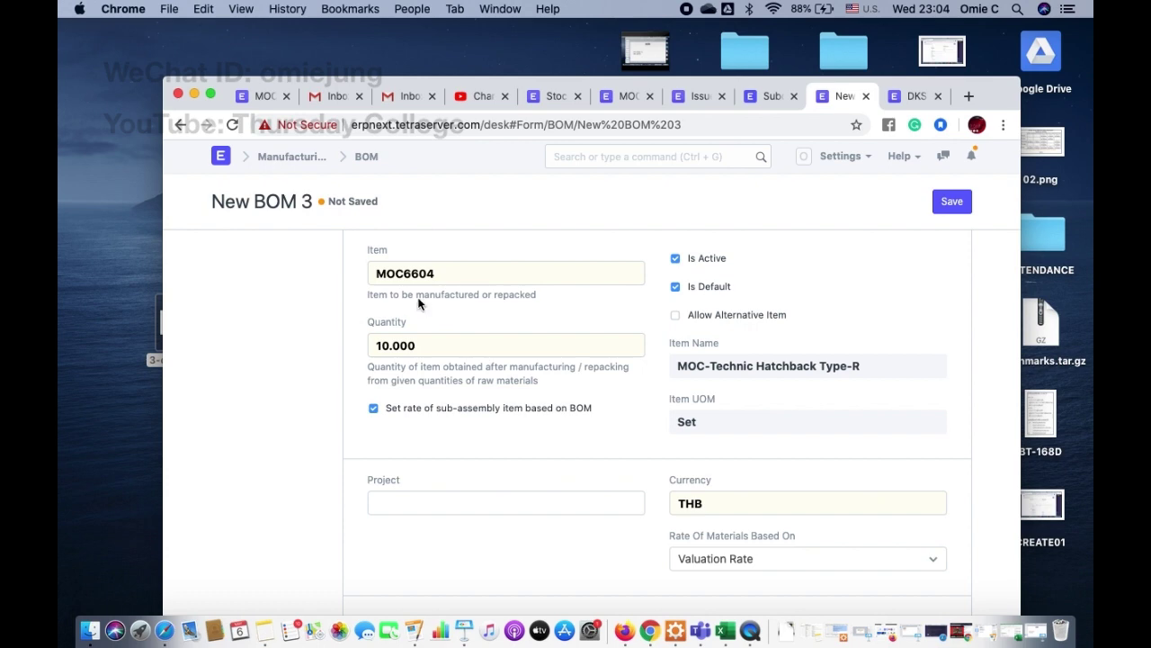
# Delete the OEM8878 Rechargeable Battery row from the new BOM's items table
pyautogui.scroll(-5, 498, 347)
pyautogui.scroll(-6, 499, 351)
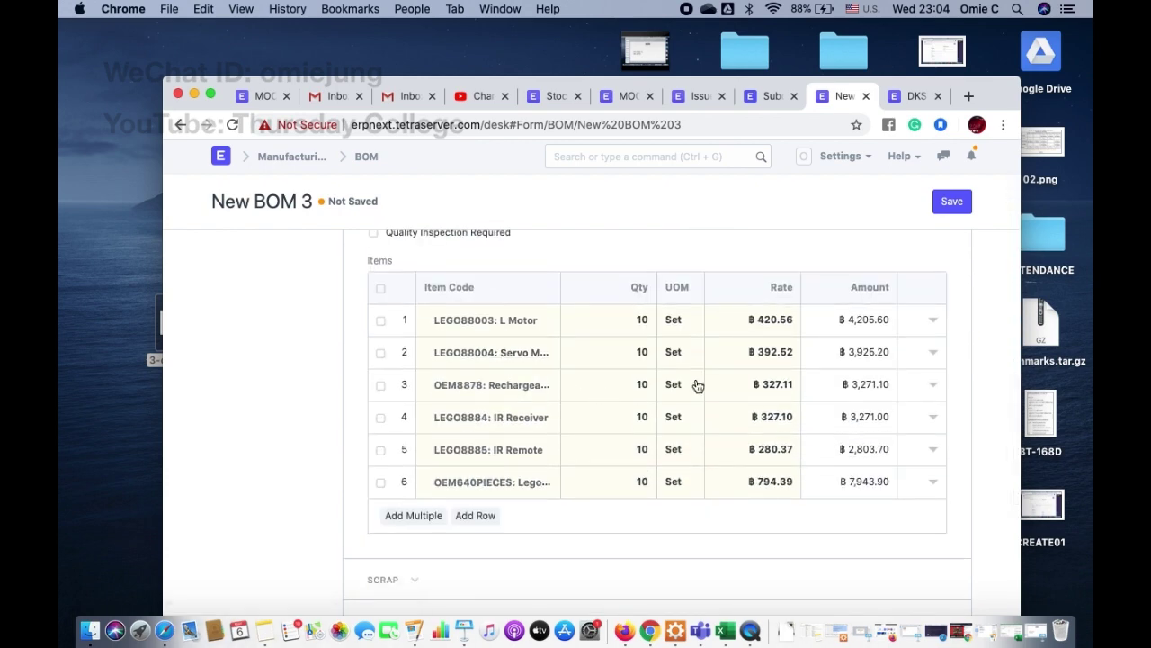
pyautogui.click(933, 384)
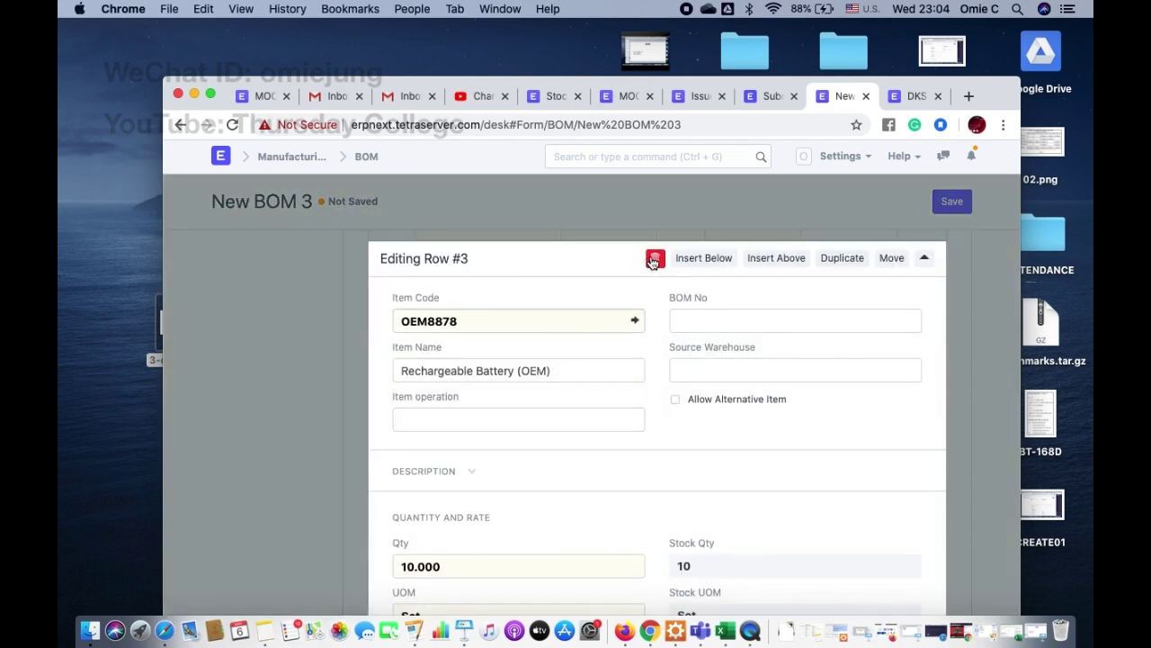
pyautogui.click(654, 261)
# Add a row to the new BOM's items table with item MOC88000, the AA Battery Box (OEM)
pyautogui.click(472, 357)
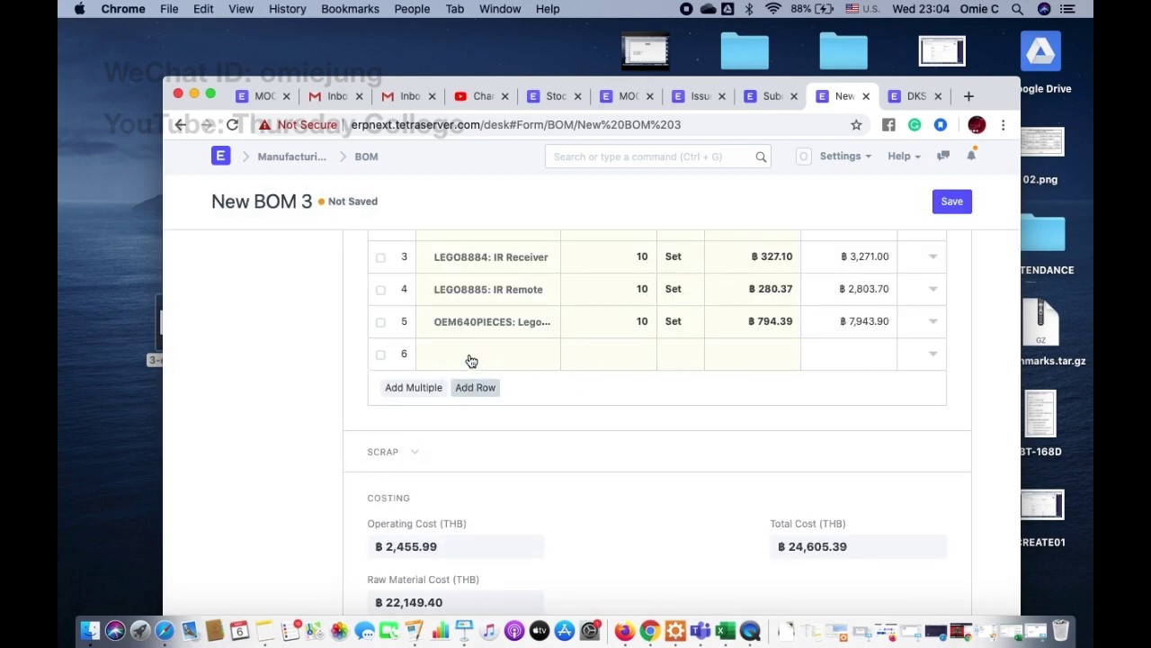
pyautogui.click(468, 356)
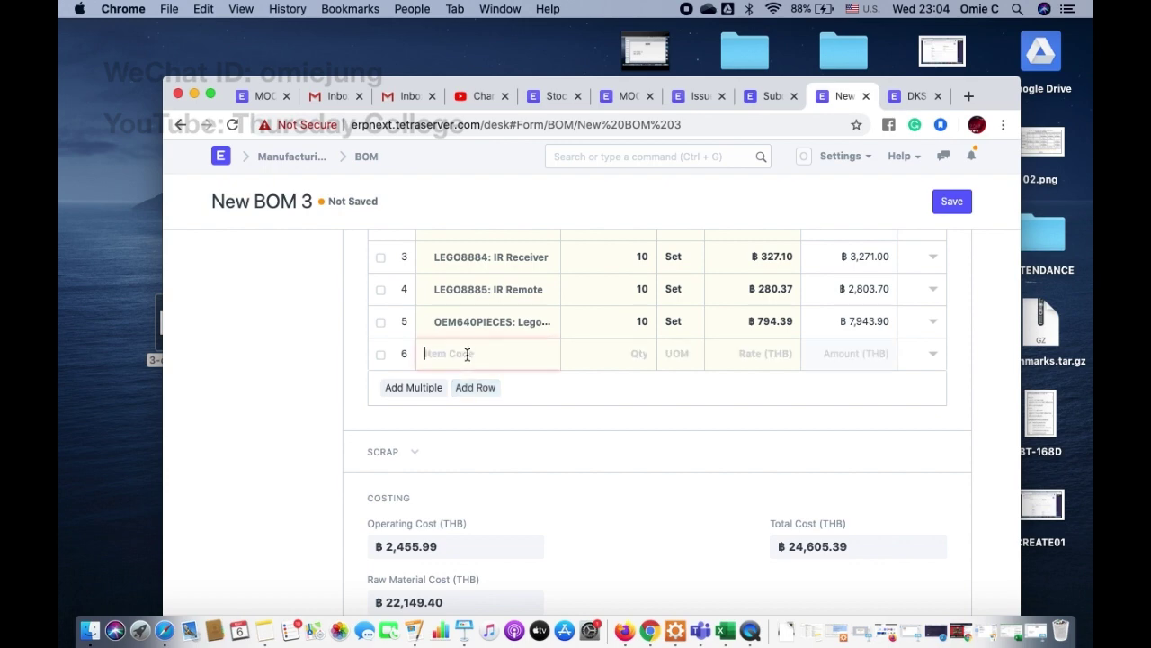
pyautogui.click(467, 354)
pyautogui.scroll(-3, 474, 459)
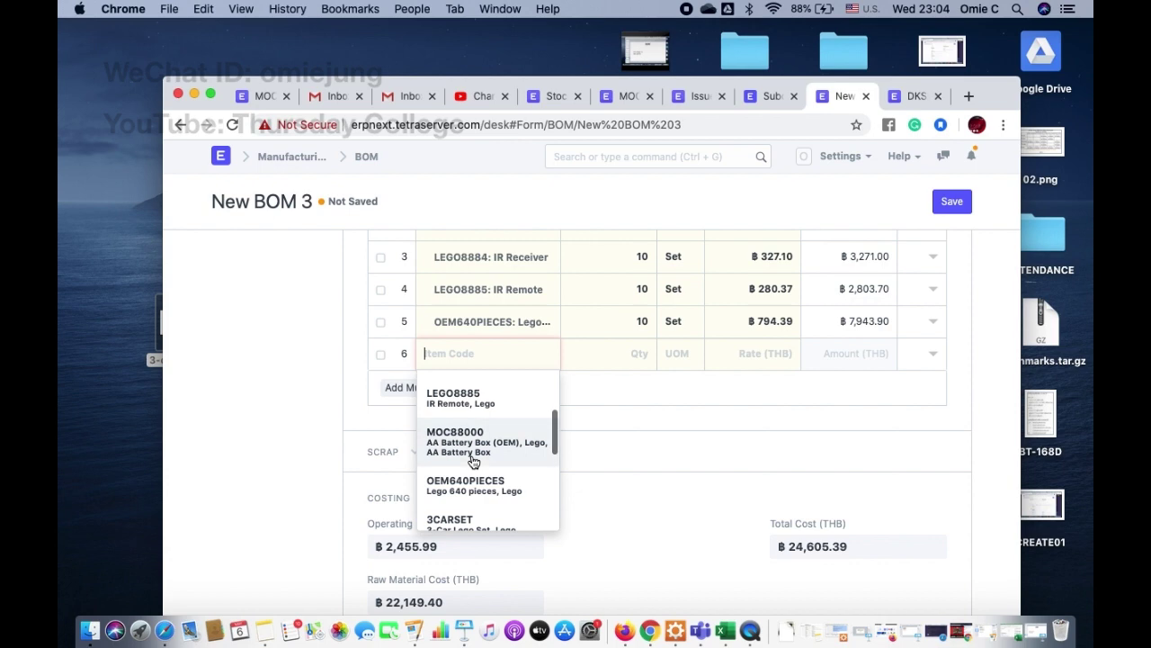
pyautogui.click(474, 459)
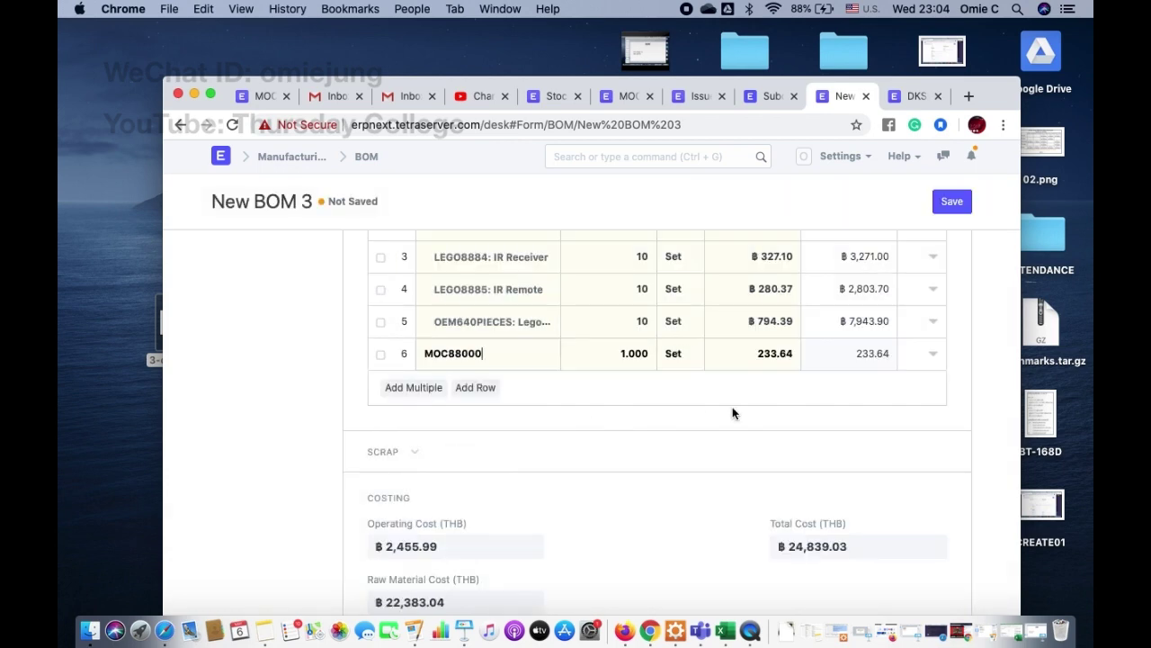
# Save the new BOM and submit it, confirming the submission
pyautogui.scroll(3, 734, 413)
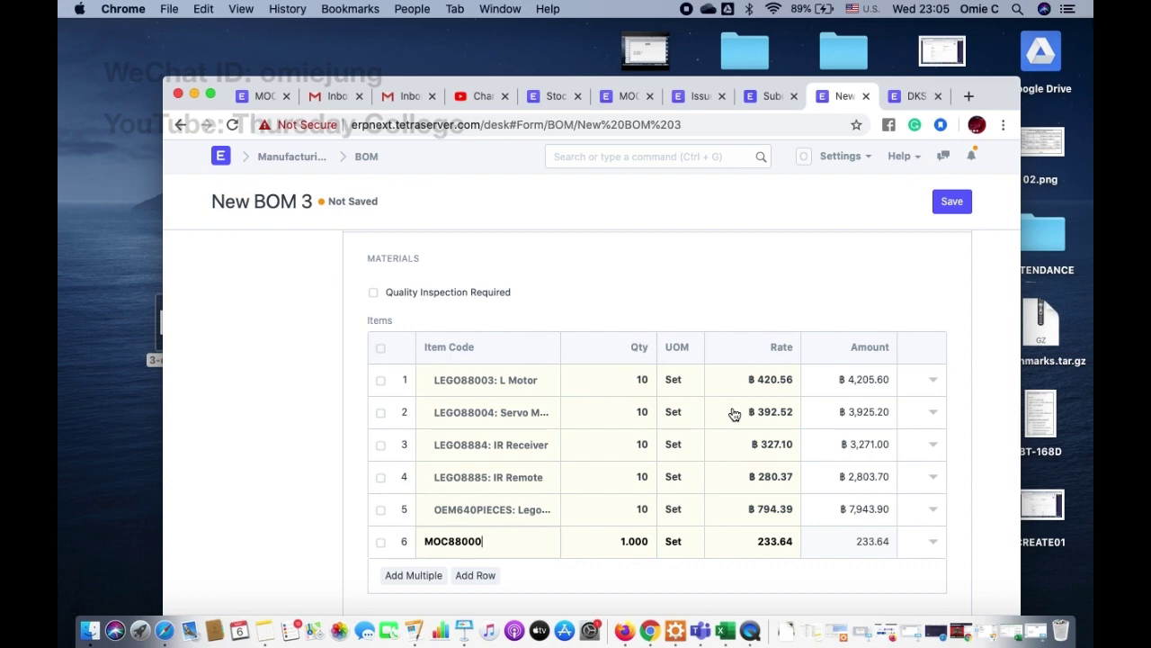
pyautogui.click(948, 204)
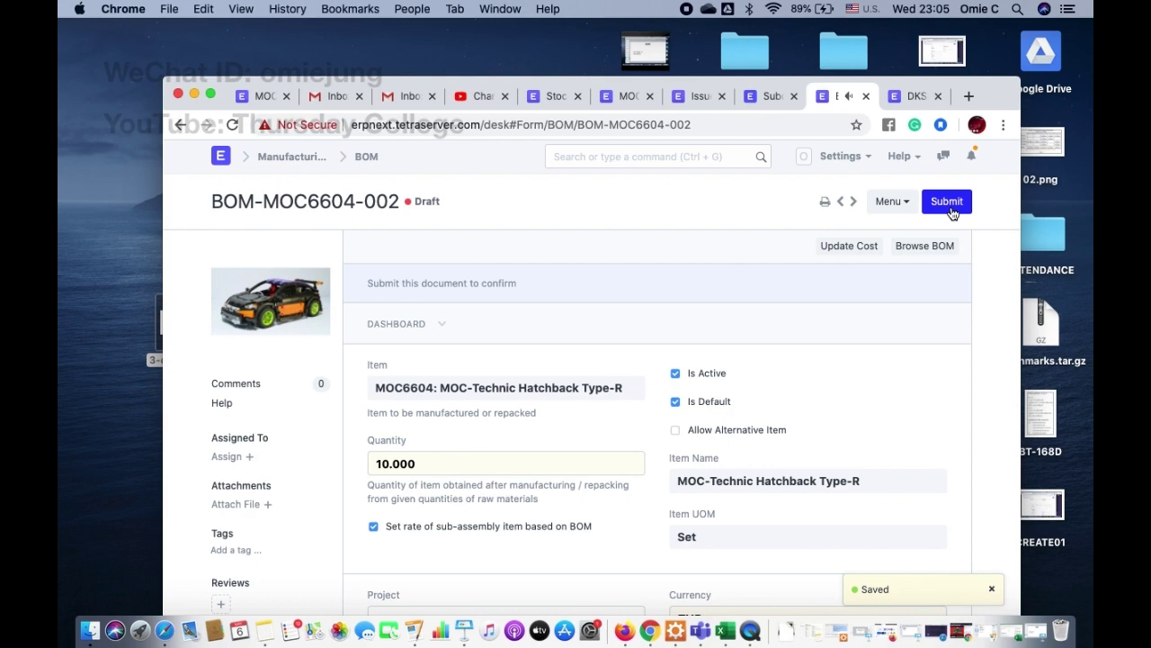
pyautogui.click(950, 208)
pyautogui.click(805, 187)
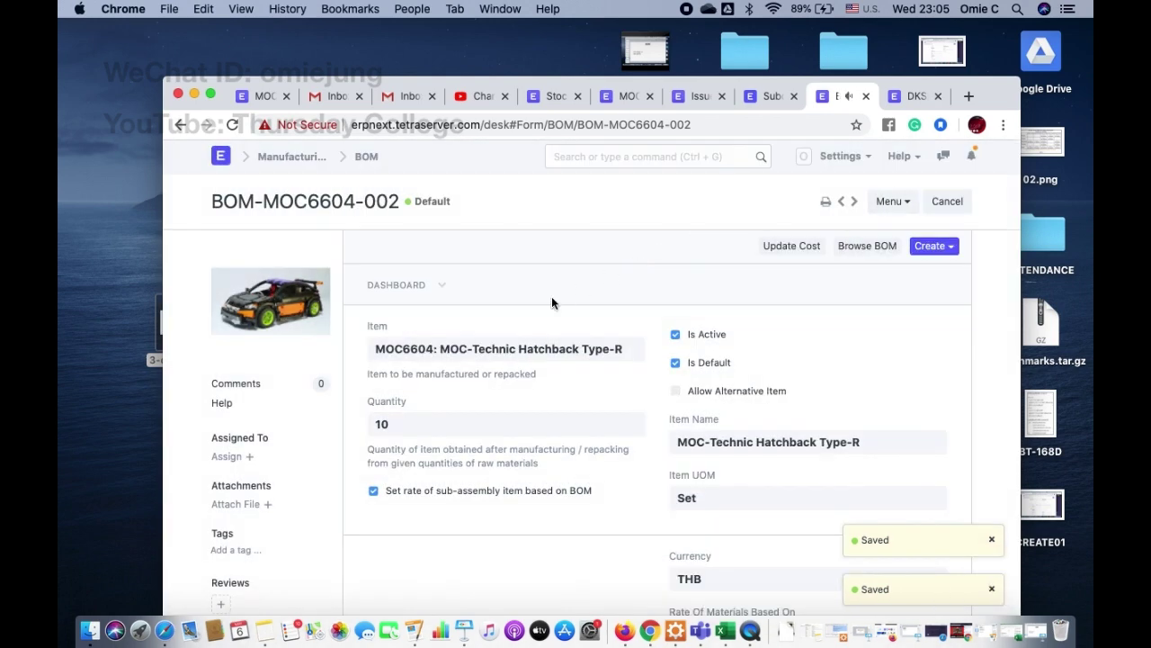
pyautogui.scroll(-1, 551, 302)
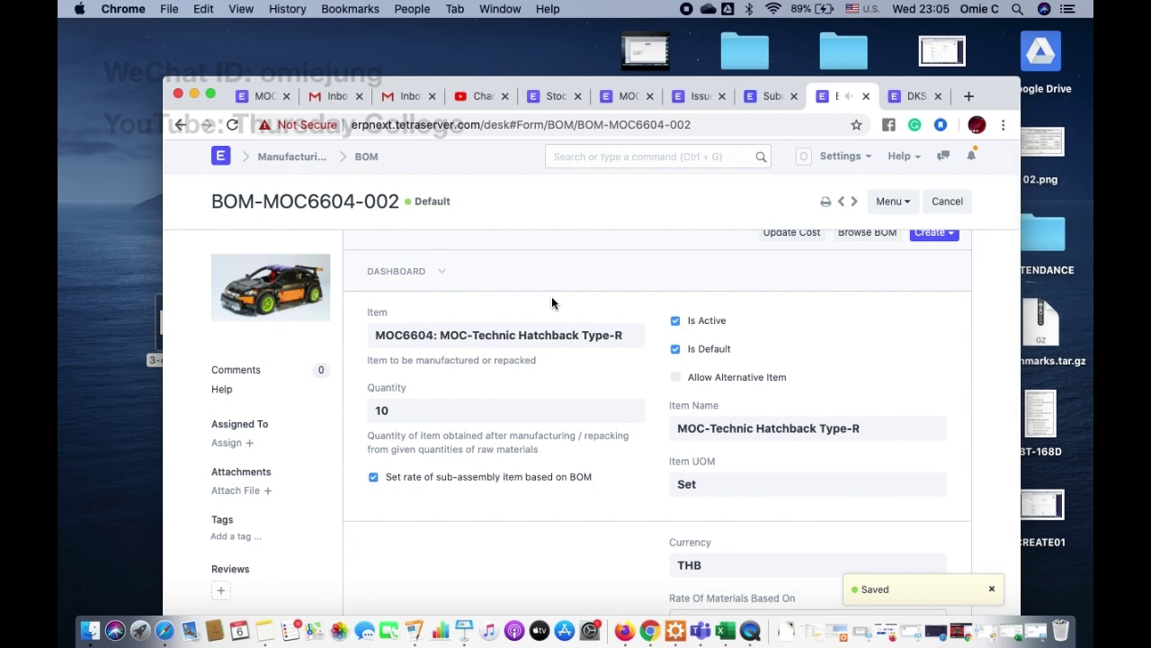
# Open BOM-MOC6604-002 and BOM-MOC6604-001 in turn from the BOM list and examine the items in each
pyautogui.click(369, 157)
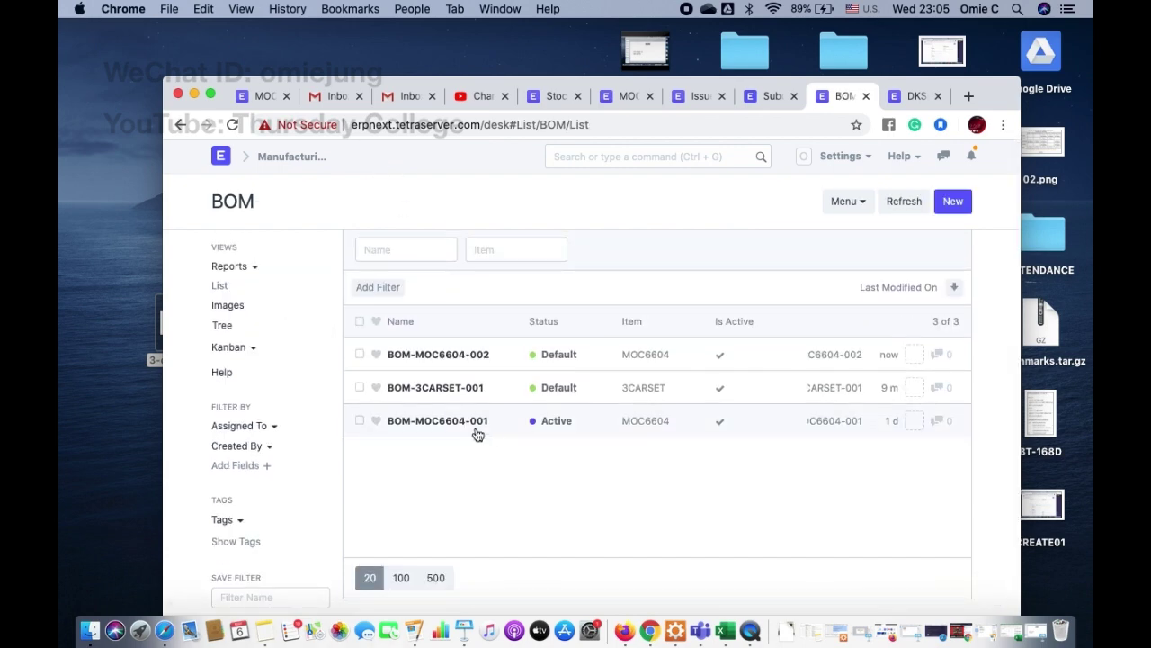
pyautogui.click(475, 357)
pyautogui.scroll(-10, 474, 358)
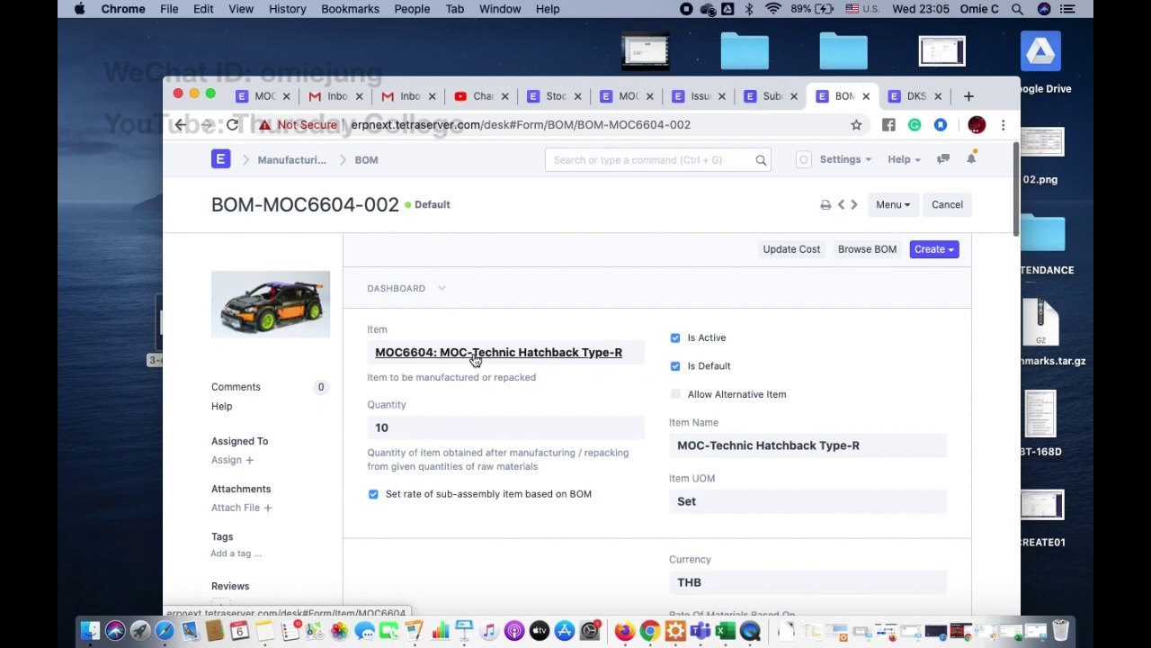
pyautogui.scroll(-5, 474, 359)
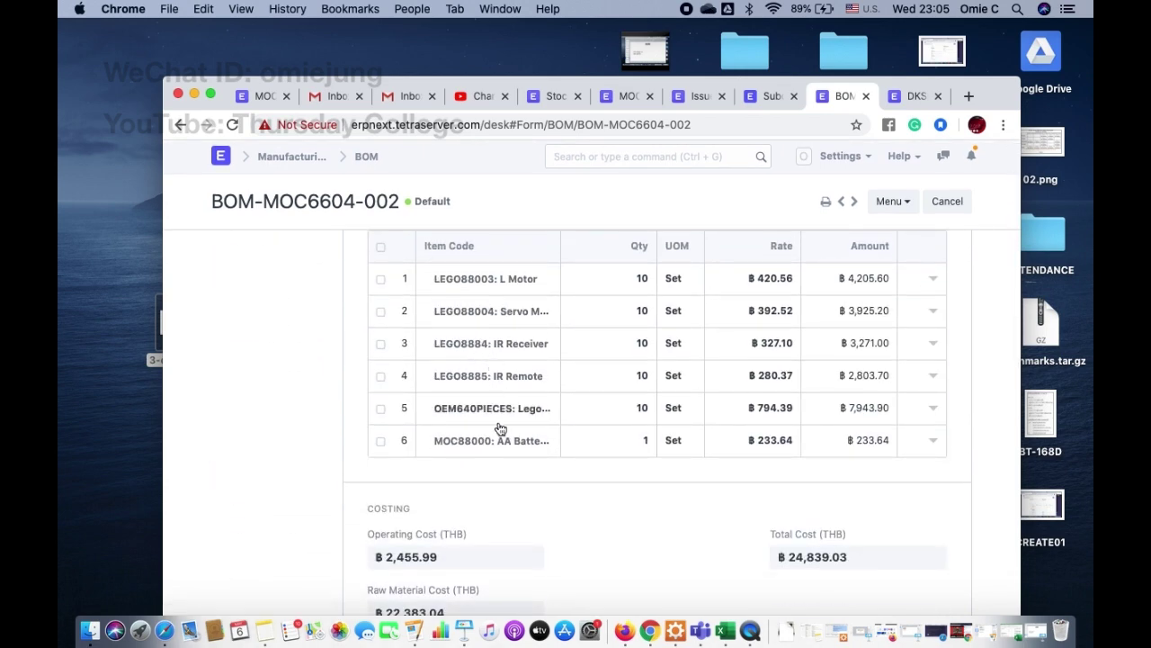
pyautogui.click(365, 157)
pyautogui.click(434, 419)
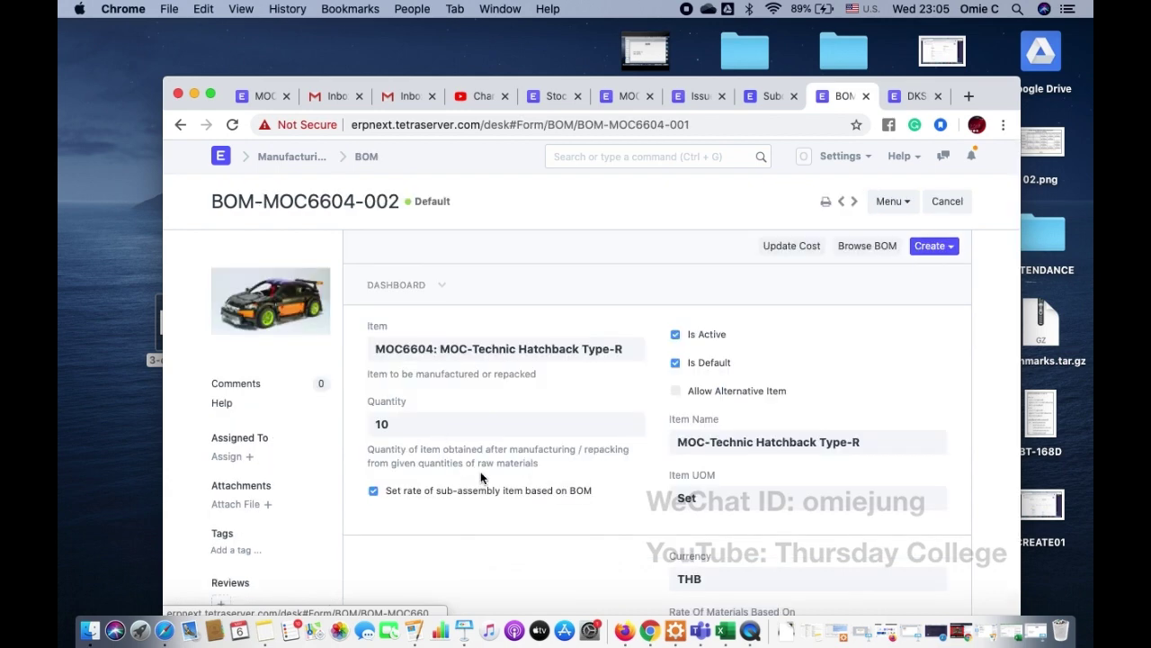
pyautogui.scroll(-5, 490, 488)
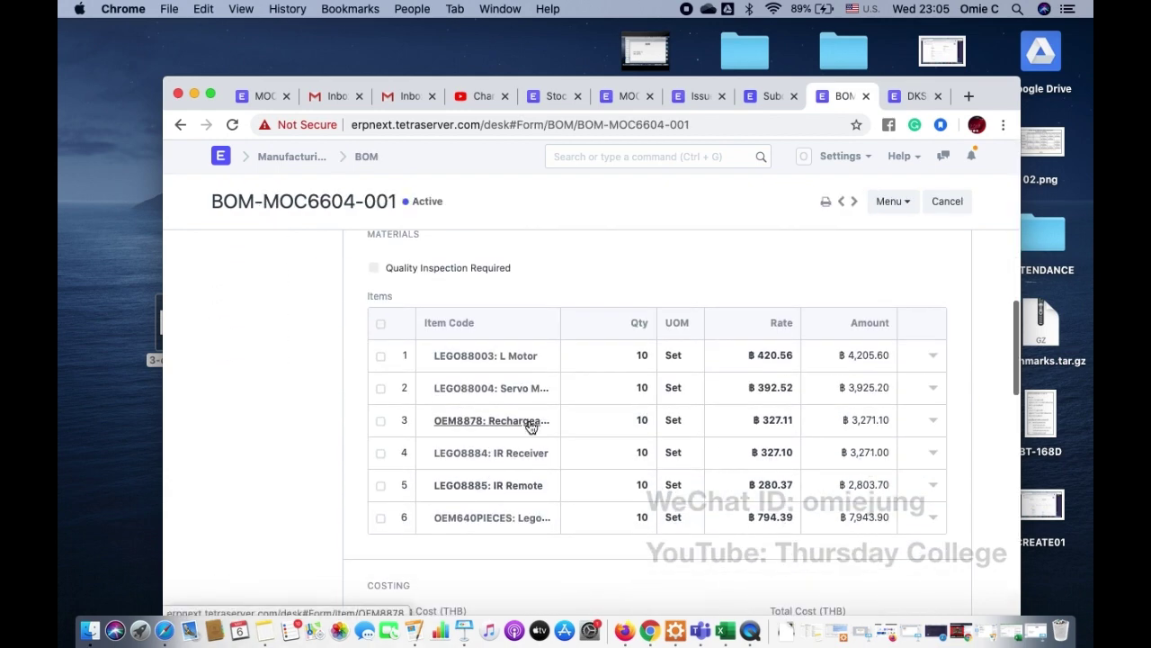
# In the Manufacturing module's BOM Comparison Tool, choose BOM-MOC6604-001 as BOM 1 and BOM-MOC6604-002 as BOM 2
pyautogui.click(364, 156)
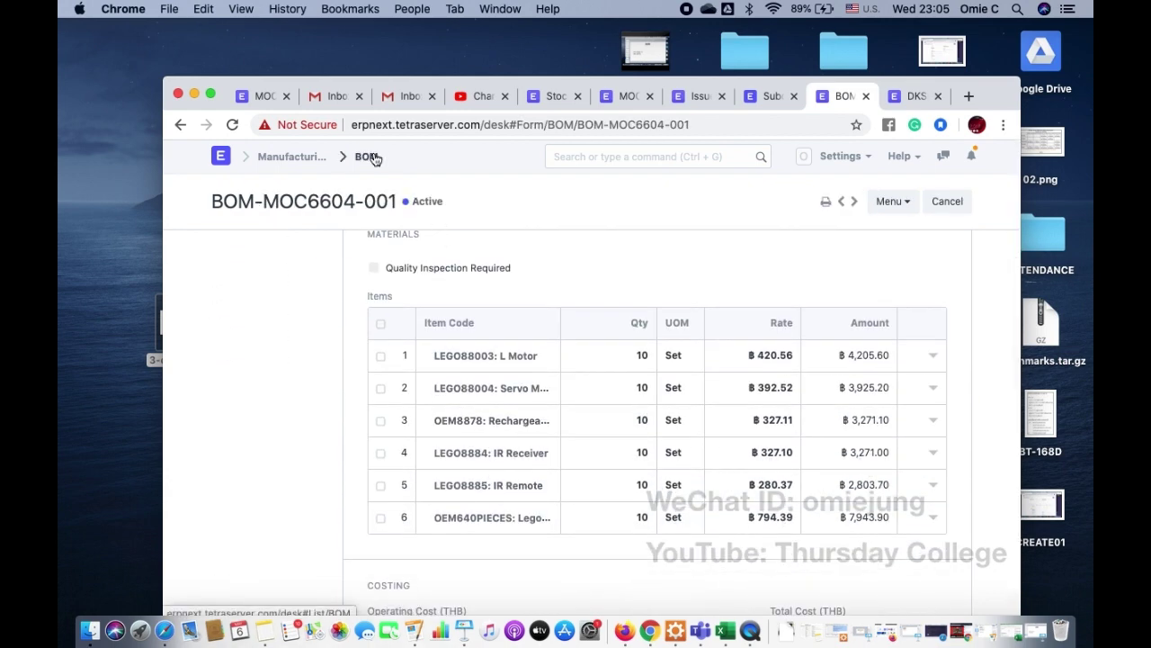
pyautogui.click(304, 156)
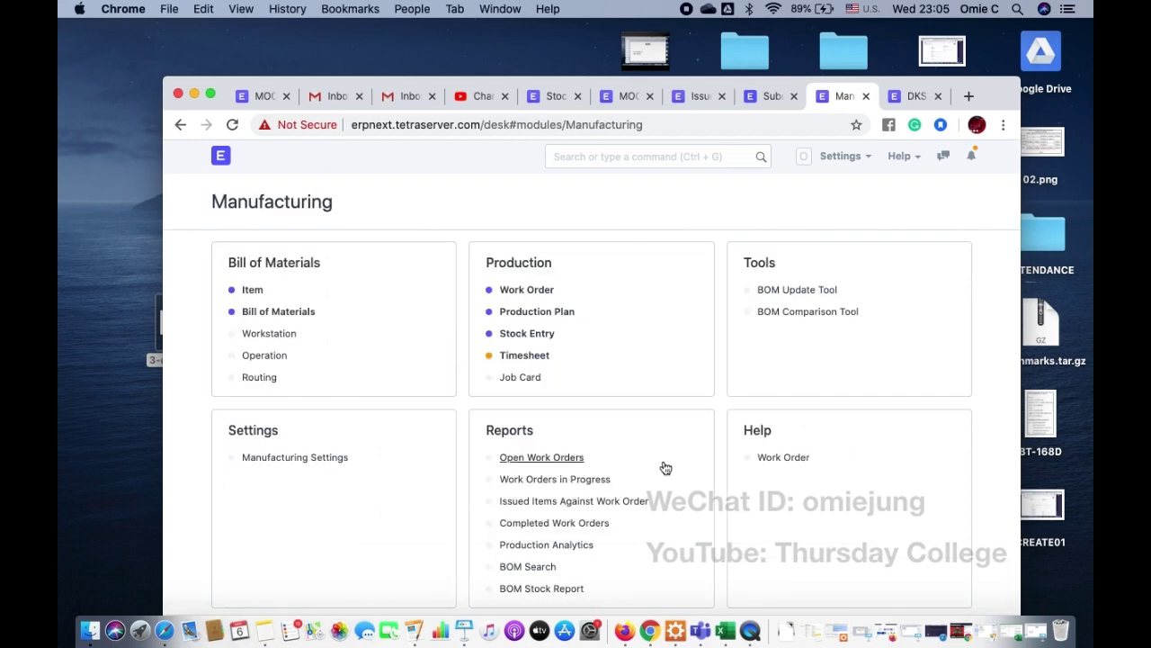
pyautogui.click(833, 312)
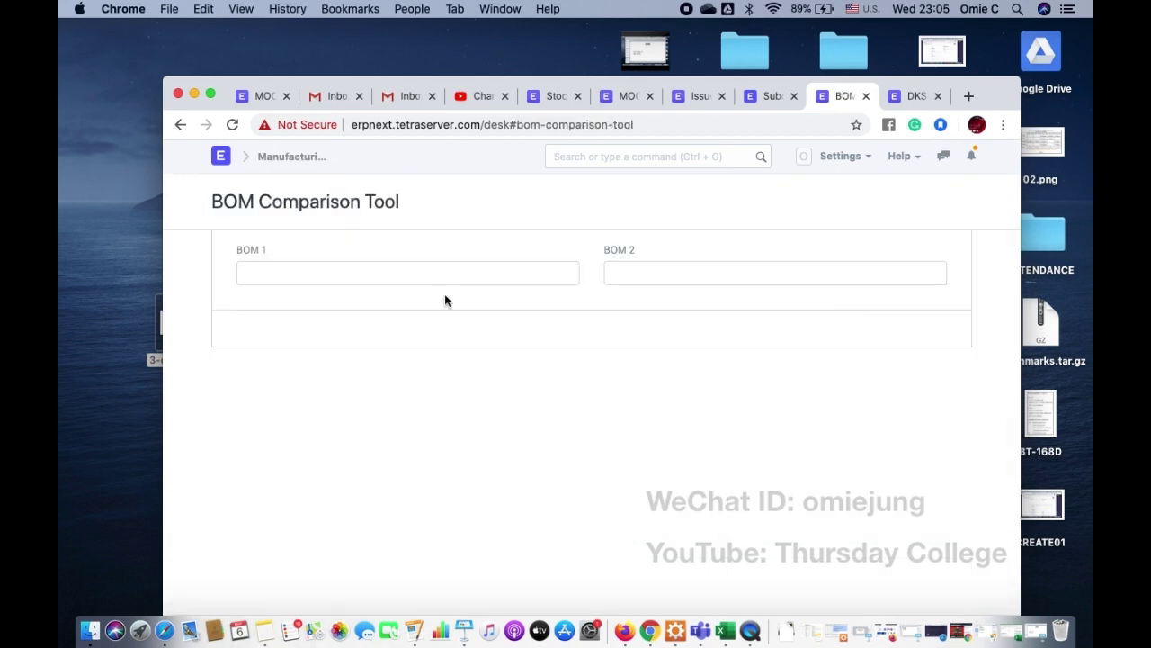
pyautogui.click(422, 279)
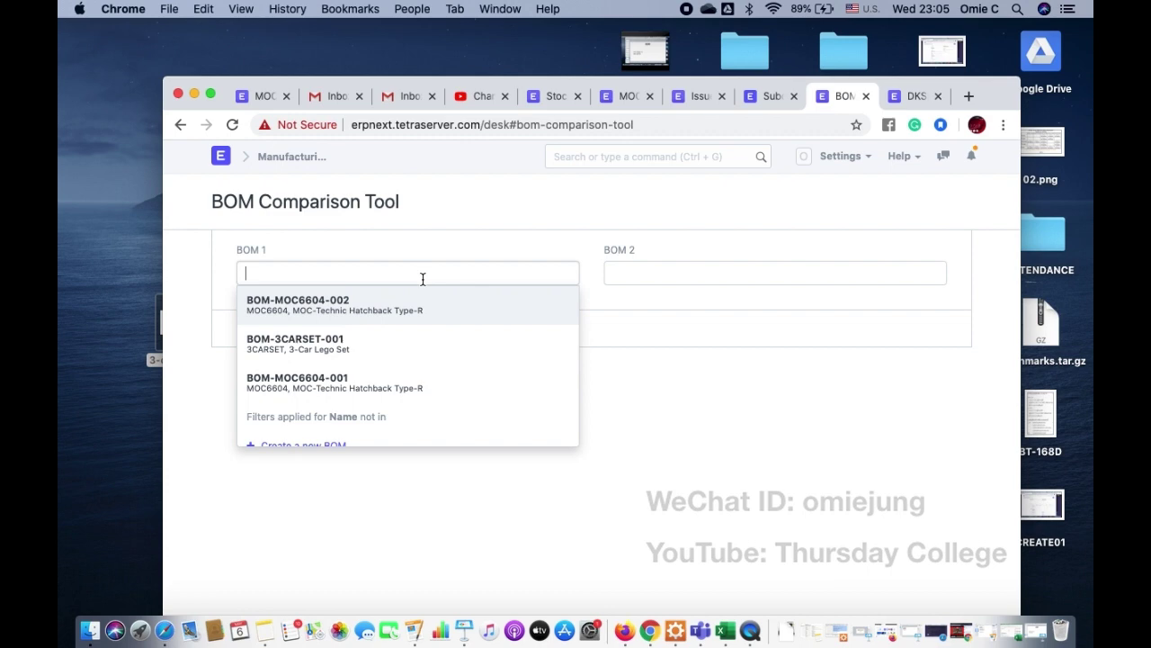
pyautogui.click(331, 383)
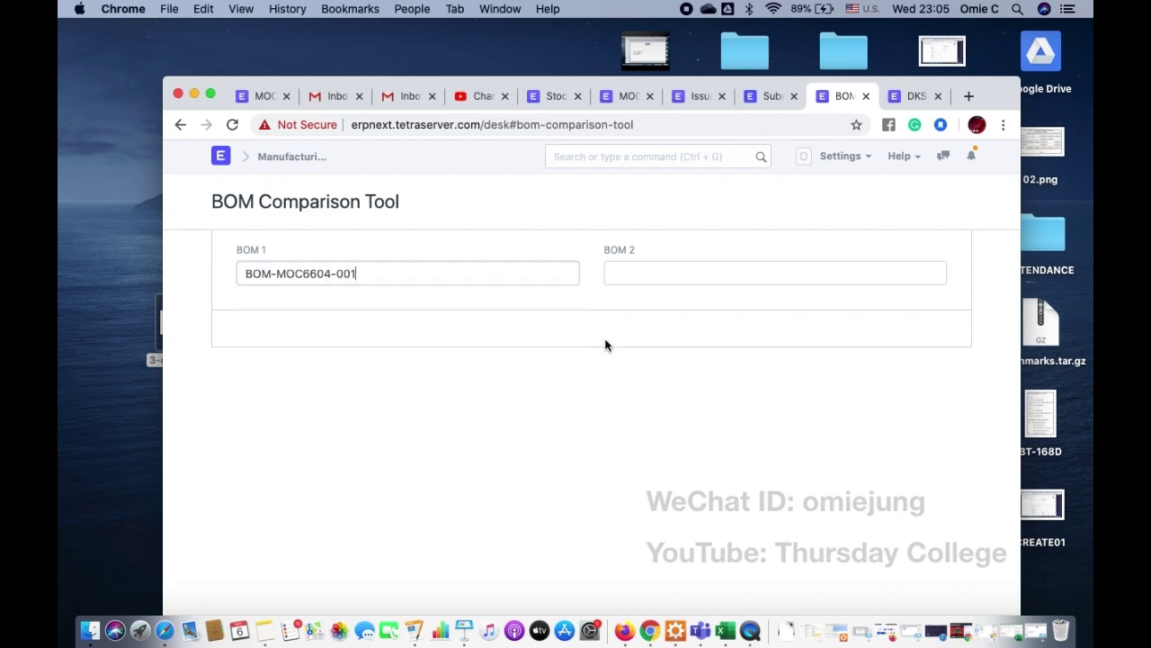
pyautogui.click(754, 271)
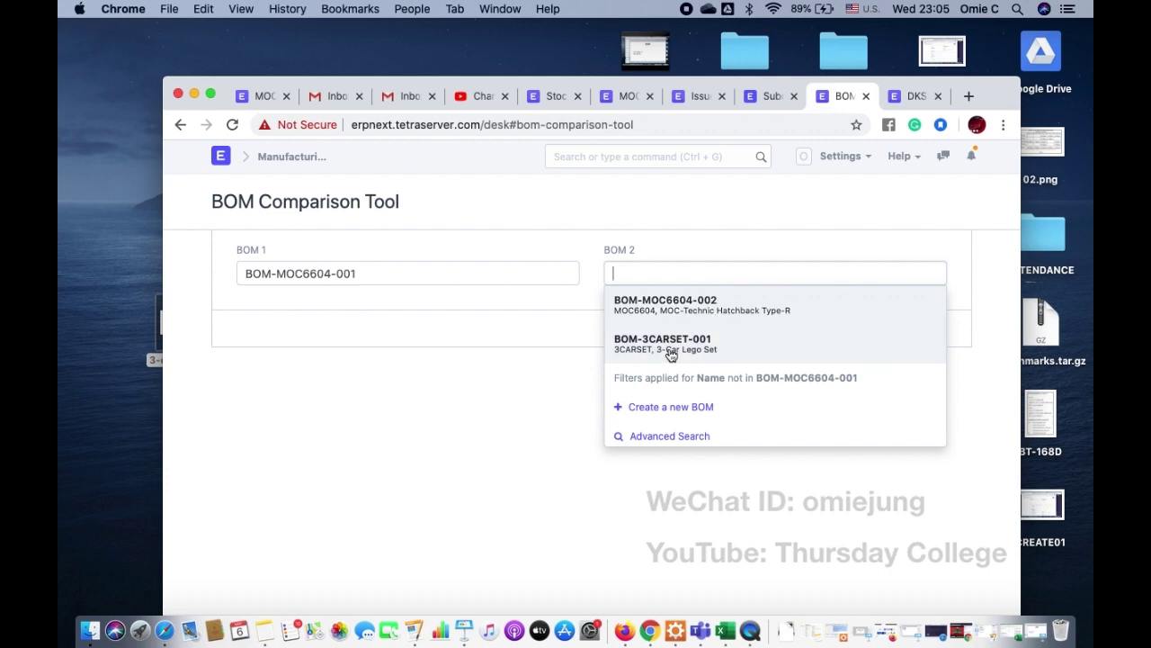
pyautogui.click(707, 308)
# Review the comparison's changed values and the item rows added and removed between the two BOMs
pyautogui.scroll(-2, 408, 377)
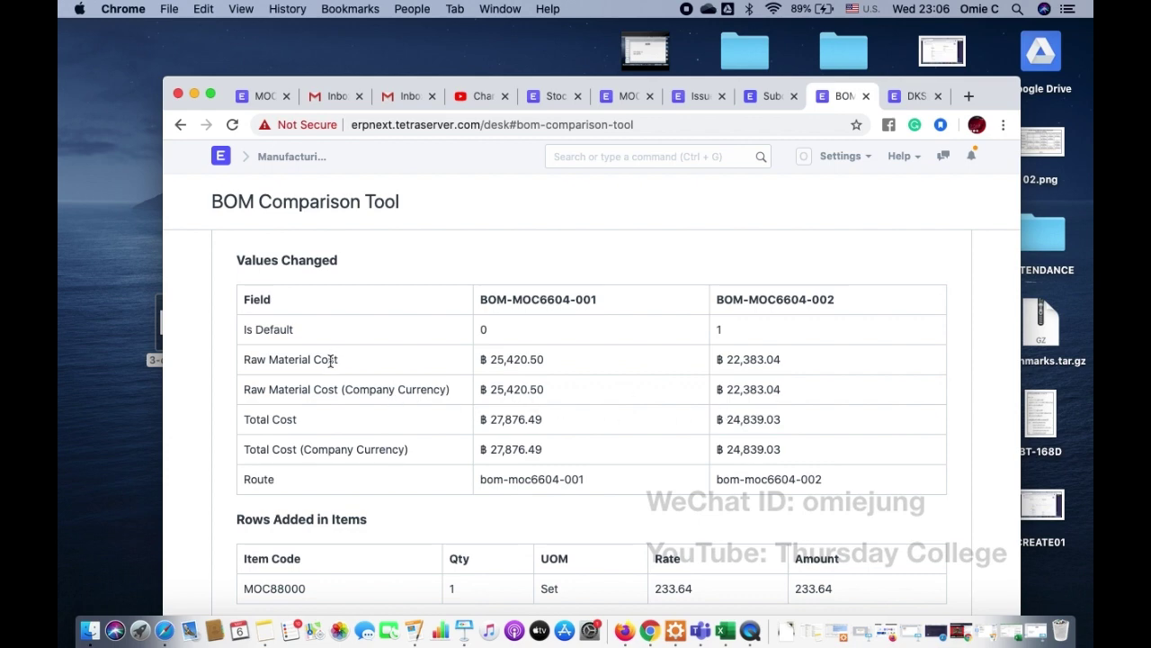
pyautogui.scroll(-4, 761, 393)
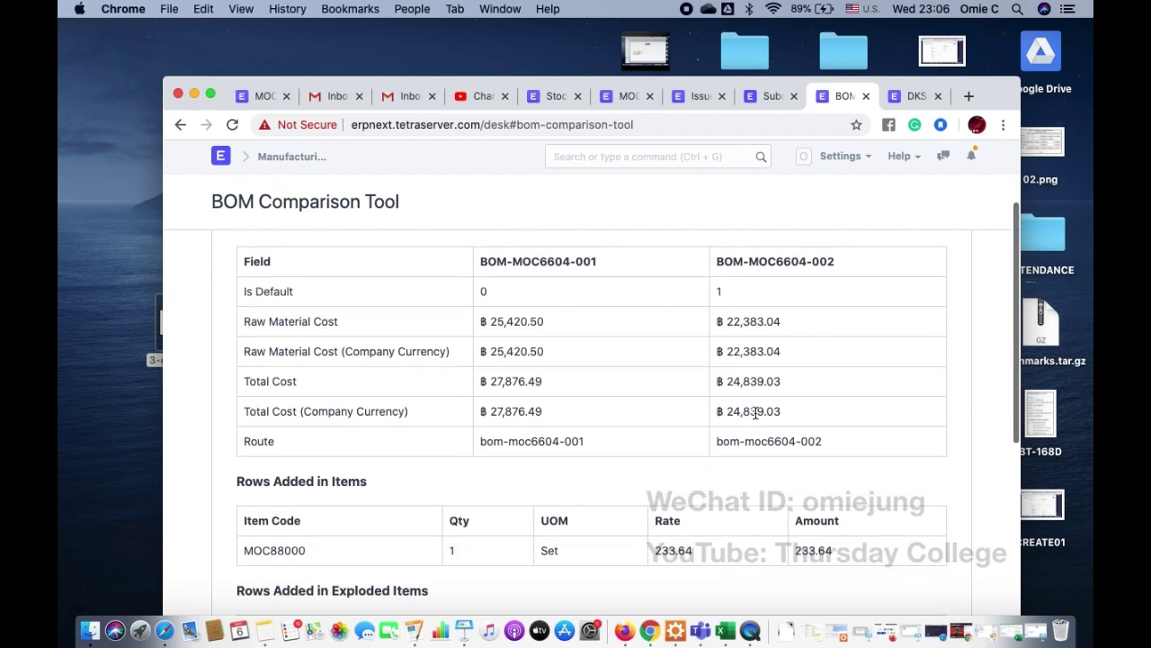
pyautogui.scroll(-3, 754, 414)
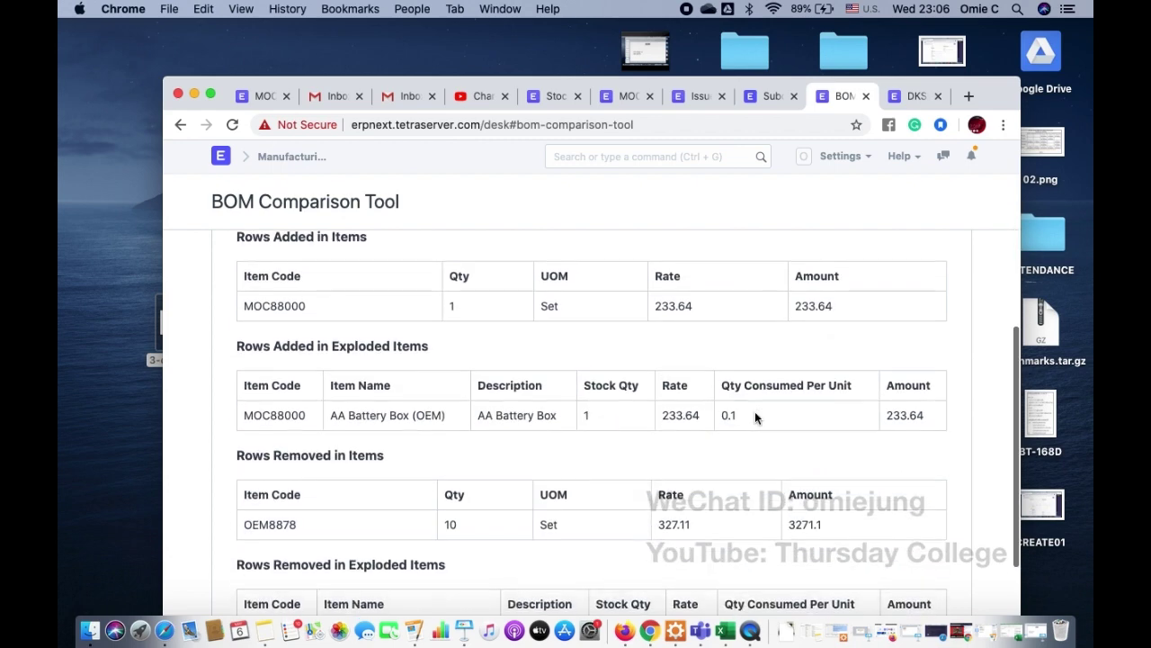
# Recheck the cost differences between the two MOC6604 BOMs against the battery item rows added and removed
pyautogui.scroll(-2, 755, 413)
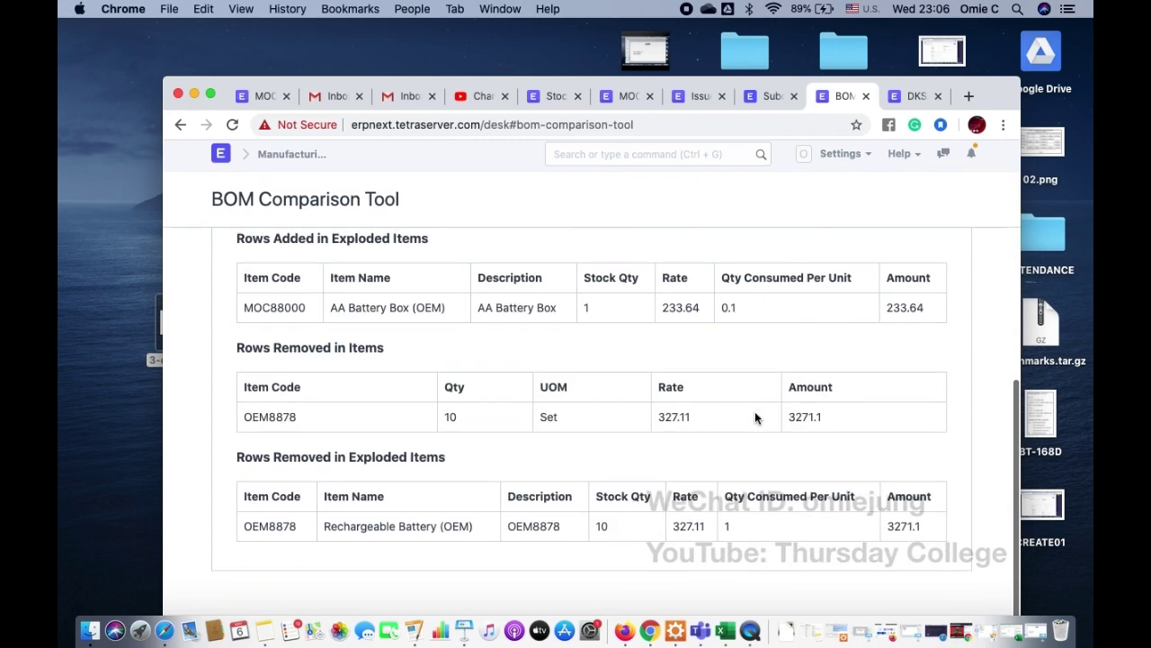
pyautogui.scroll(4, 755, 414)
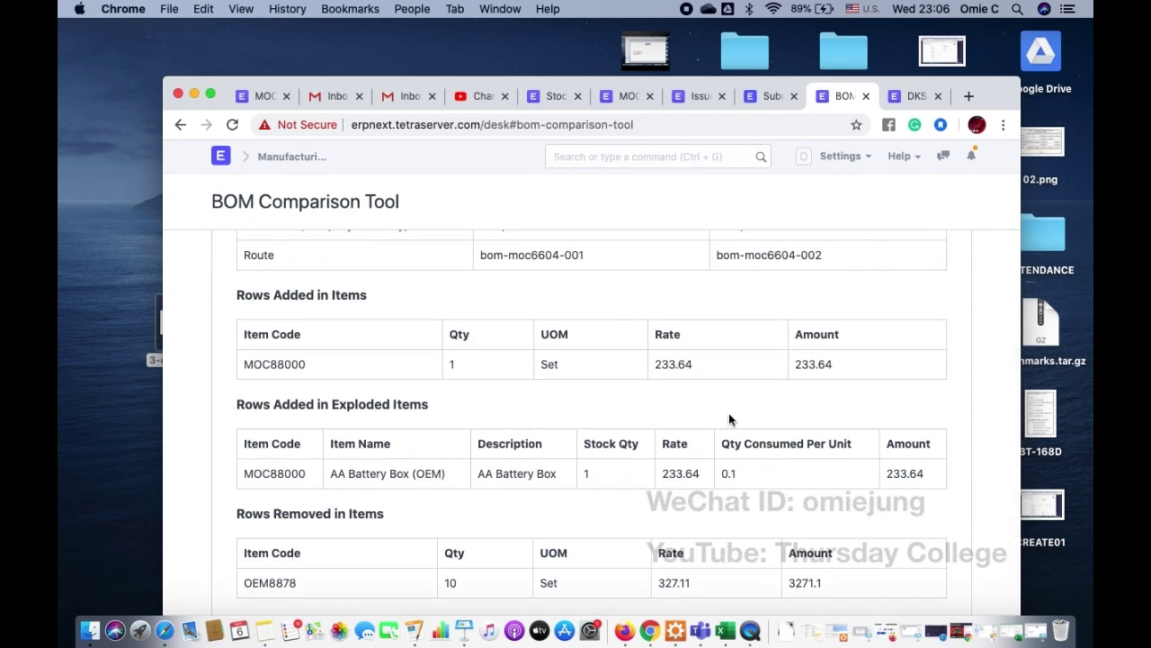
pyautogui.scroll(2, 461, 415)
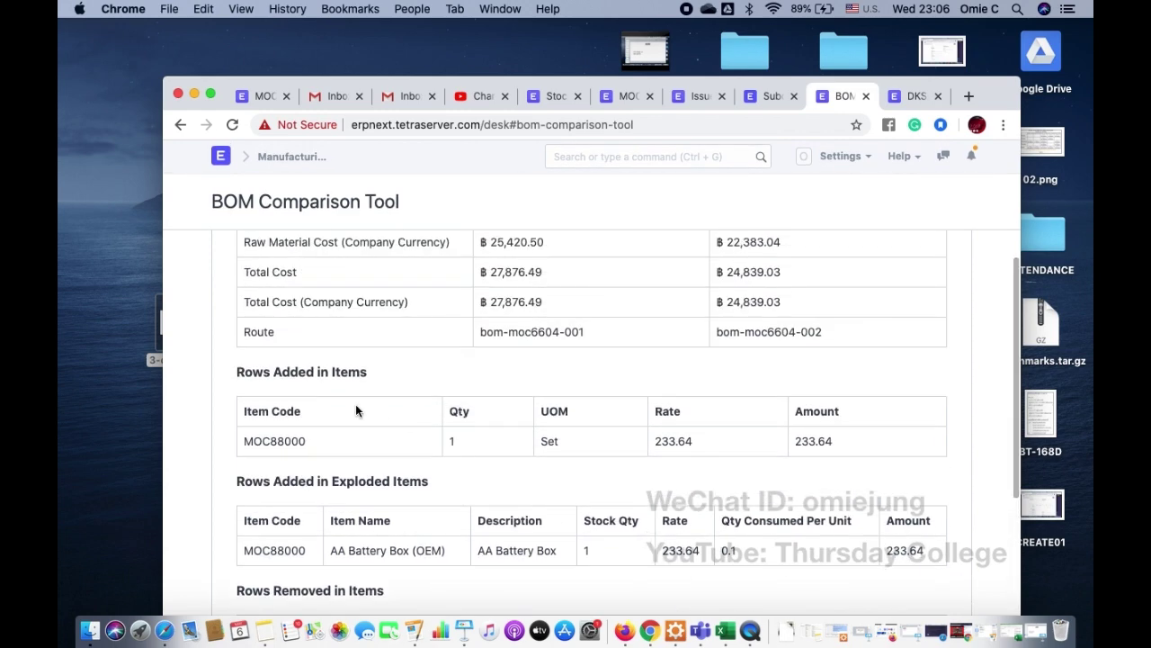
pyautogui.scroll(-3, 354, 405)
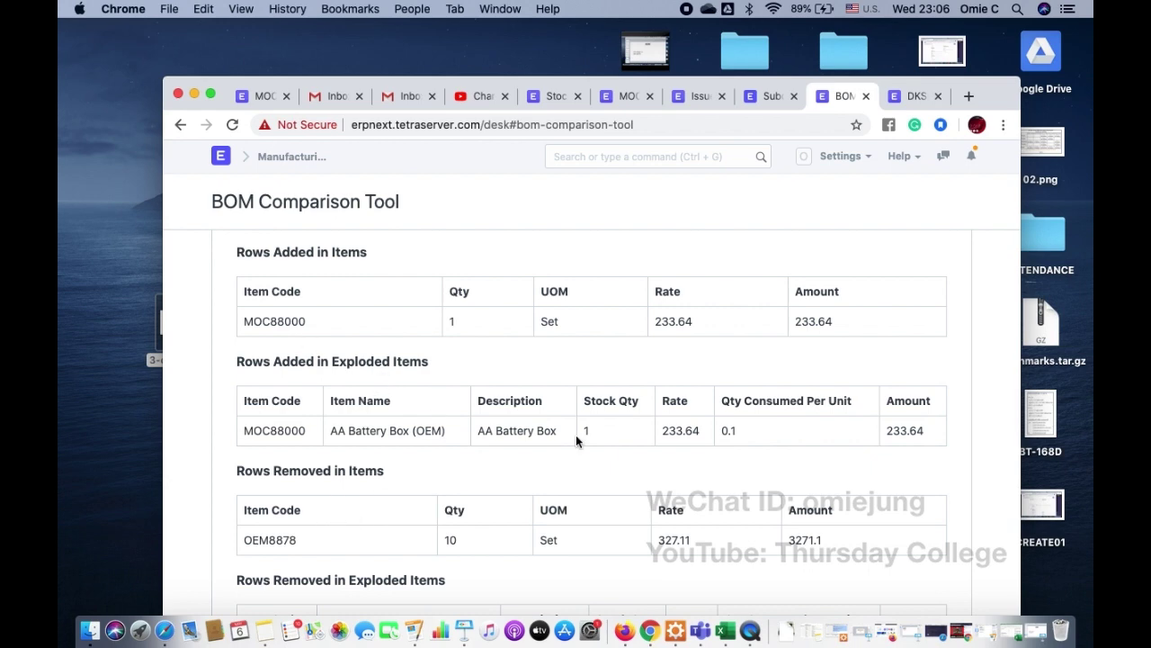
pyautogui.scroll(-3, 578, 439)
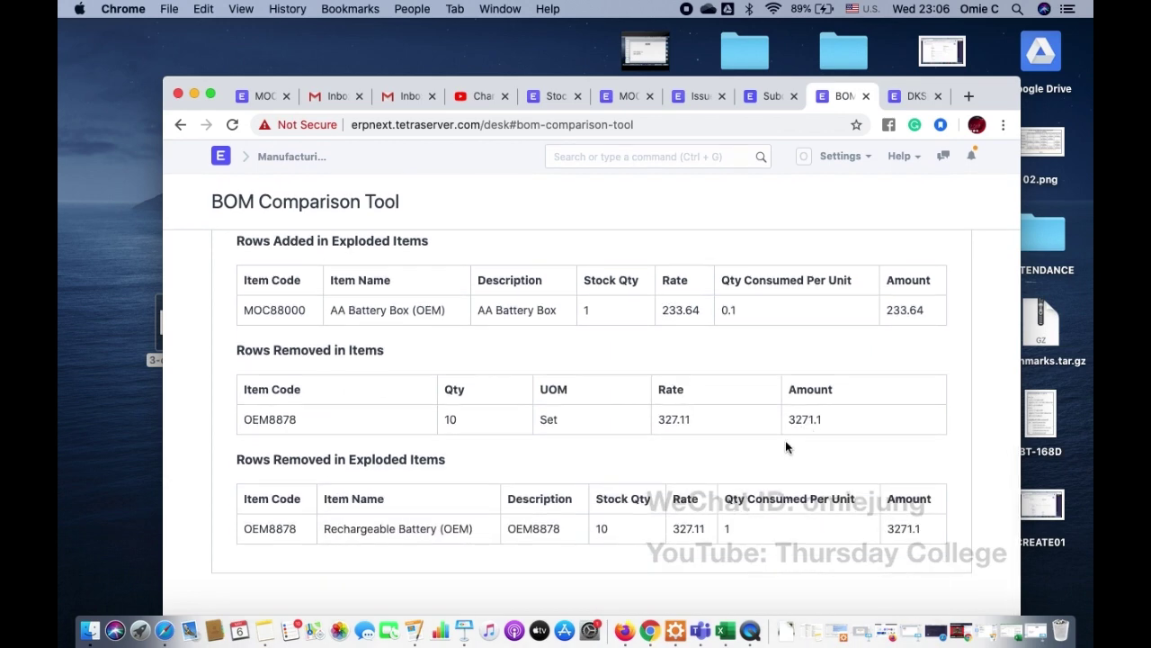
pyautogui.scroll(3, 689, 479)
pyautogui.scroll(-3, 689, 479)
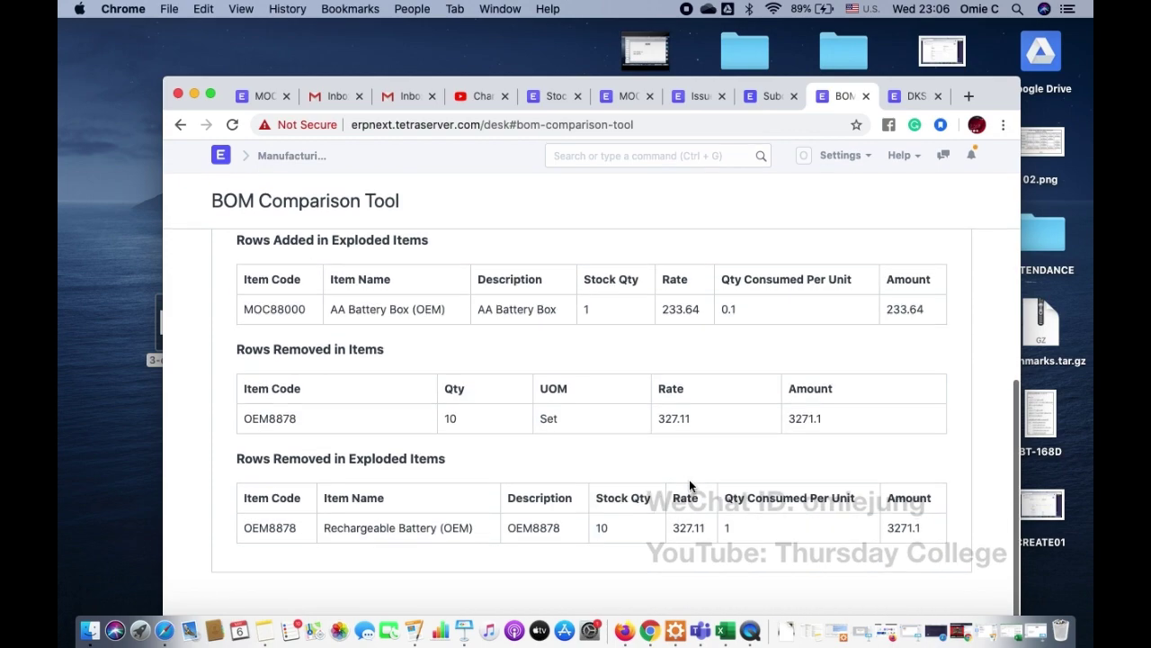
pyautogui.scroll(1, 703, 452)
pyautogui.scroll(5, 704, 451)
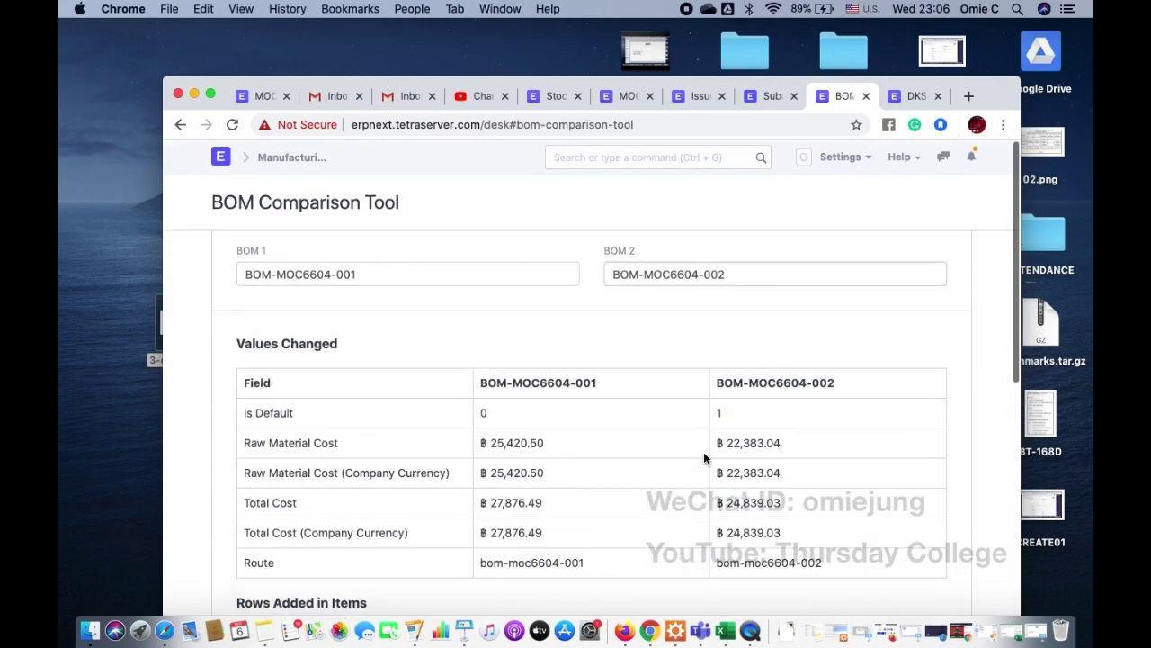
pyautogui.scroll(-6, 703, 452)
pyautogui.scroll(5, 704, 458)
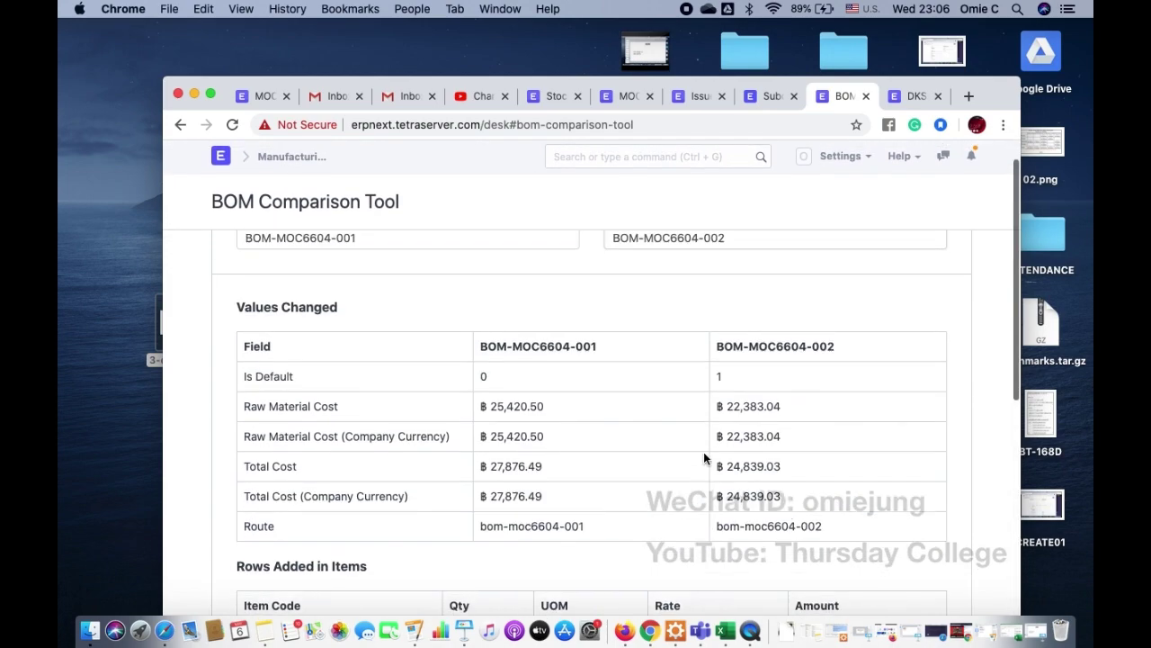
pyautogui.scroll(-5, 704, 458)
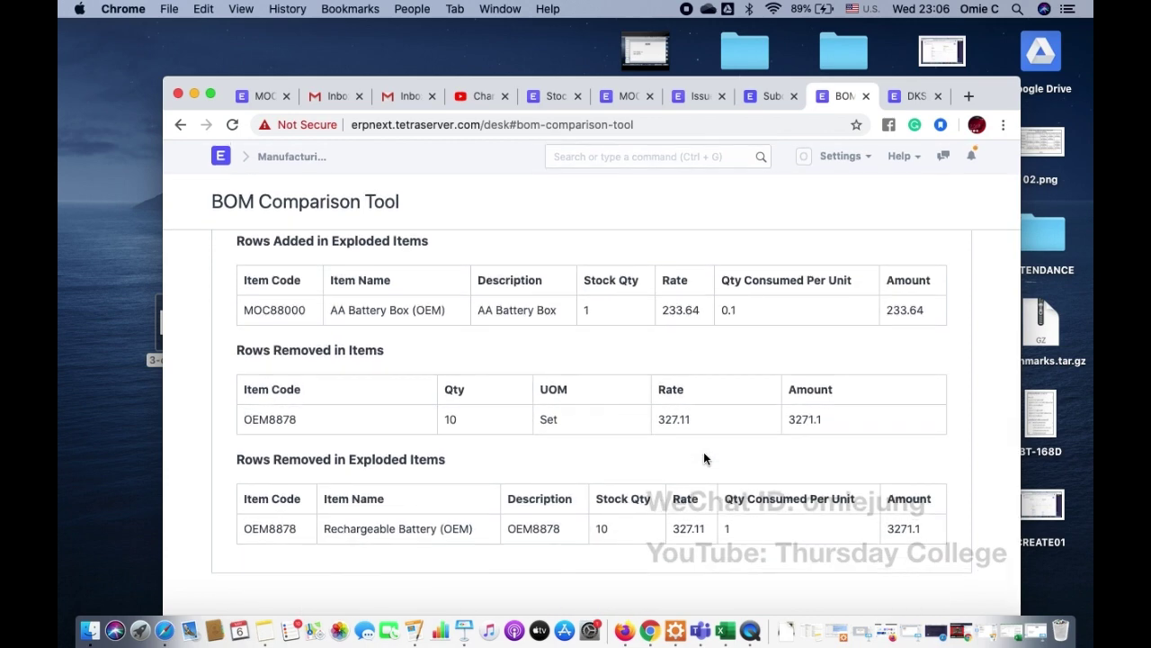
pyautogui.scroll(5, 703, 457)
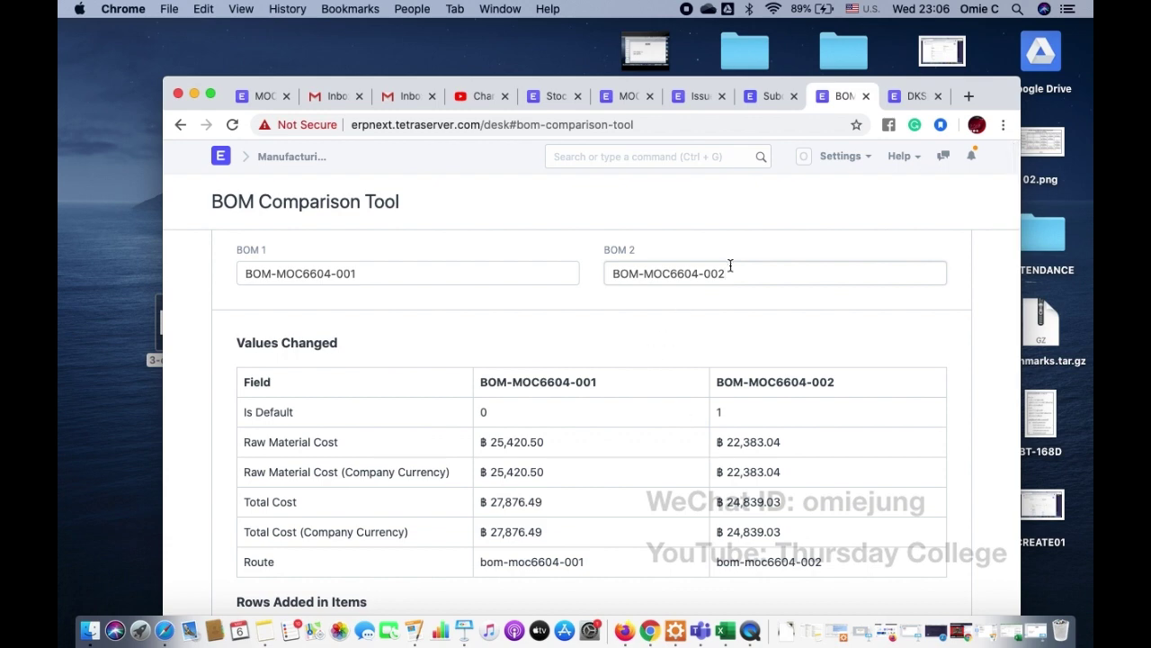
# Replace BOM 2 in the comparison with BOM-3CARSET-001 and examine how it differs from BOM-MOC6604-001
pyautogui.moveTo(733, 272); pyautogui.dragTo(561, 278)
pyautogui.press('BackSpace')
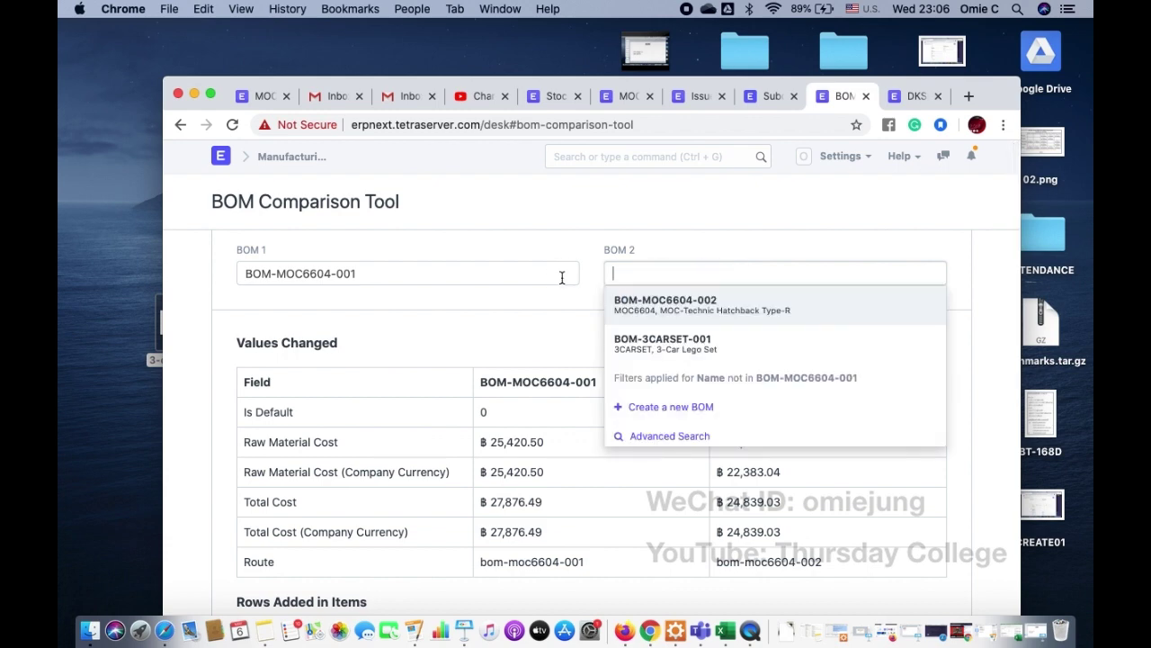
pyautogui.click(654, 342)
pyautogui.scroll(-5, 654, 341)
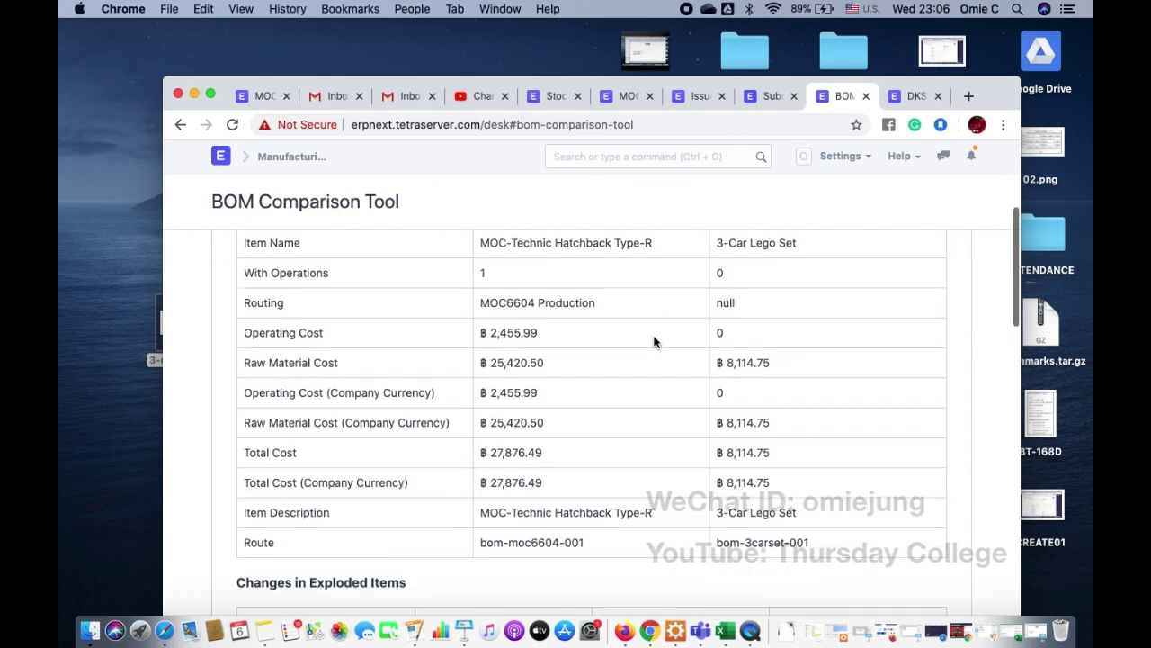
pyautogui.scroll(-15, 654, 342)
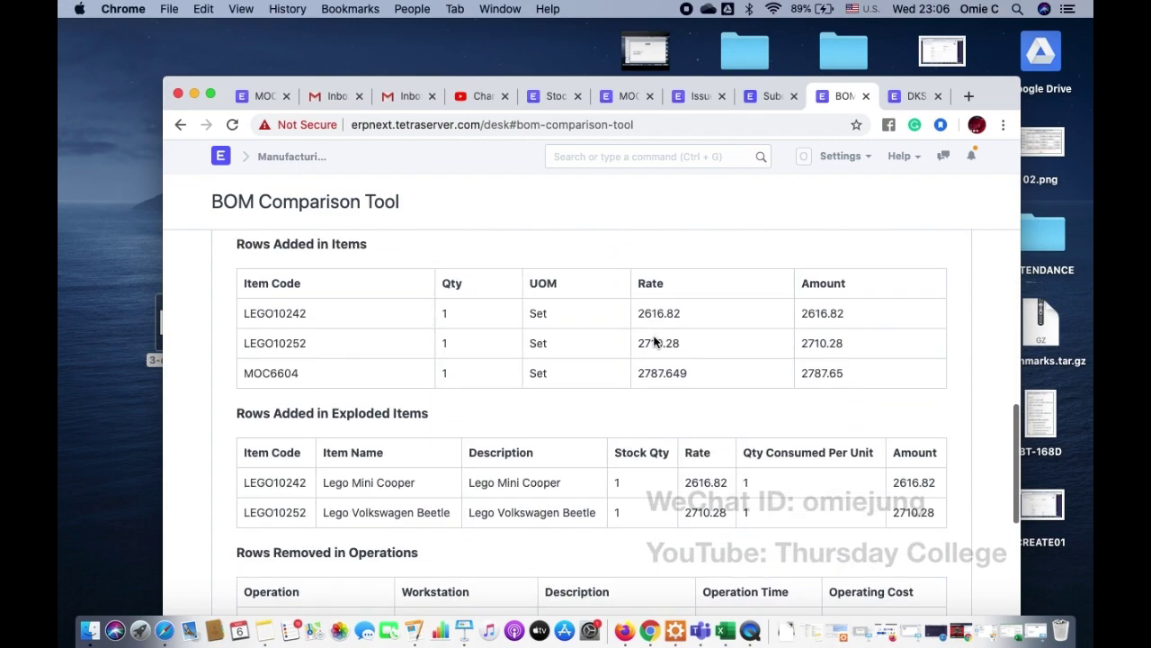
pyautogui.scroll(20, 654, 342)
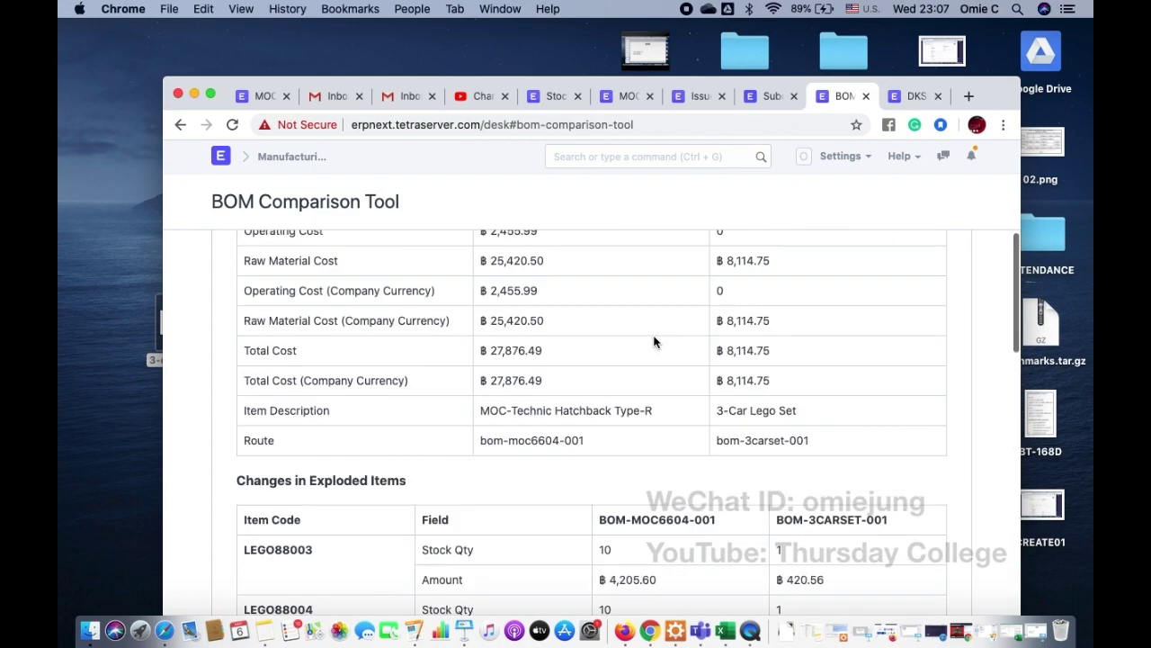
# Set BOM 2 back to BOM-MOC6604-002 and look over the comparison of the two MOC6604 versions
pyautogui.moveTo(731, 271); pyautogui.dragTo(578, 252)
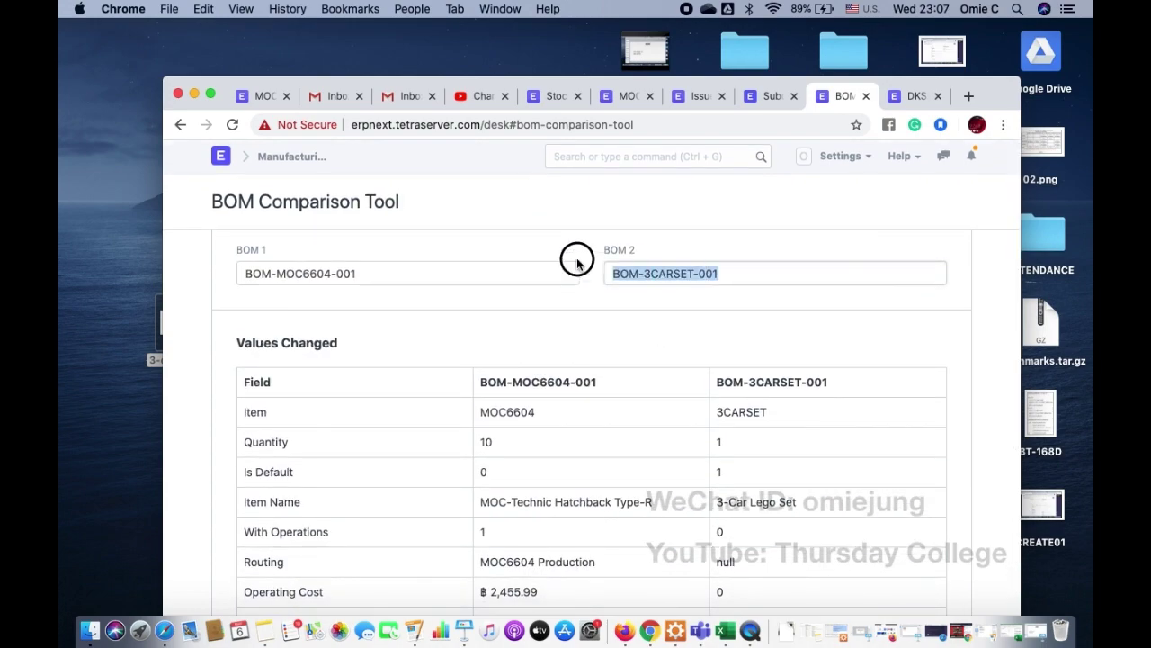
pyautogui.press('BackSpace')
pyautogui.click(646, 304)
pyautogui.scroll(-5, 608, 410)
pyautogui.scroll(-3, 609, 414)
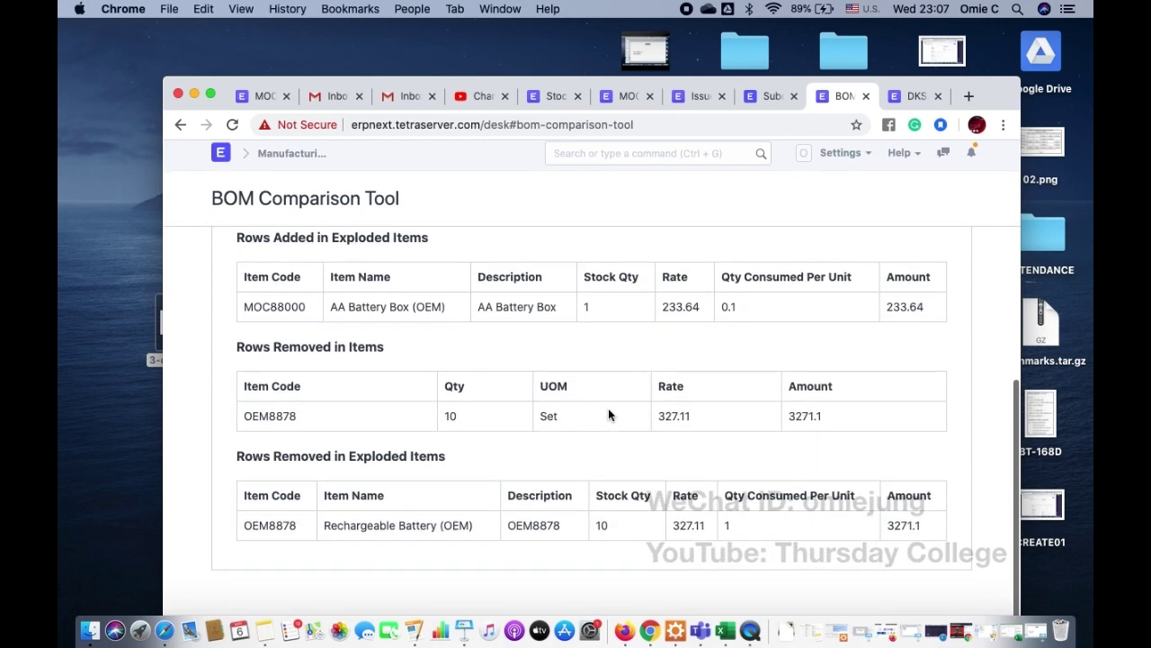
pyautogui.scroll(10, 608, 414)
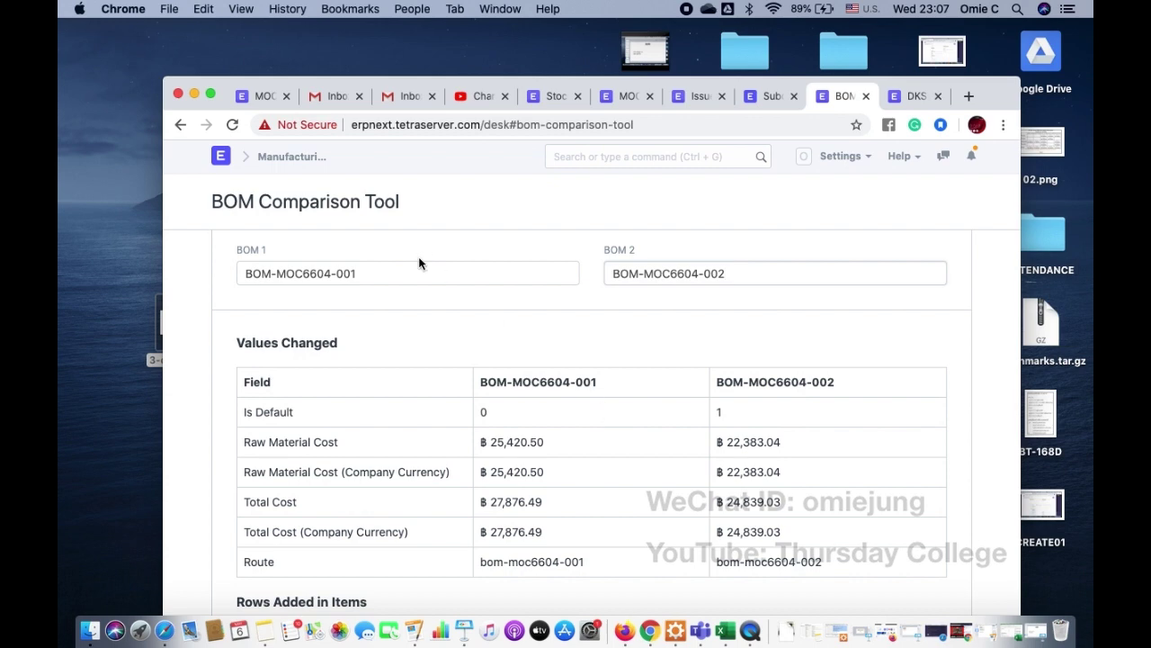
# In the Manufacturing module's BOM Update Tool, replace current BOM BOM-MOC6604-001 with new BOM BOM-MOC6604-002
pyautogui.click(292, 156)
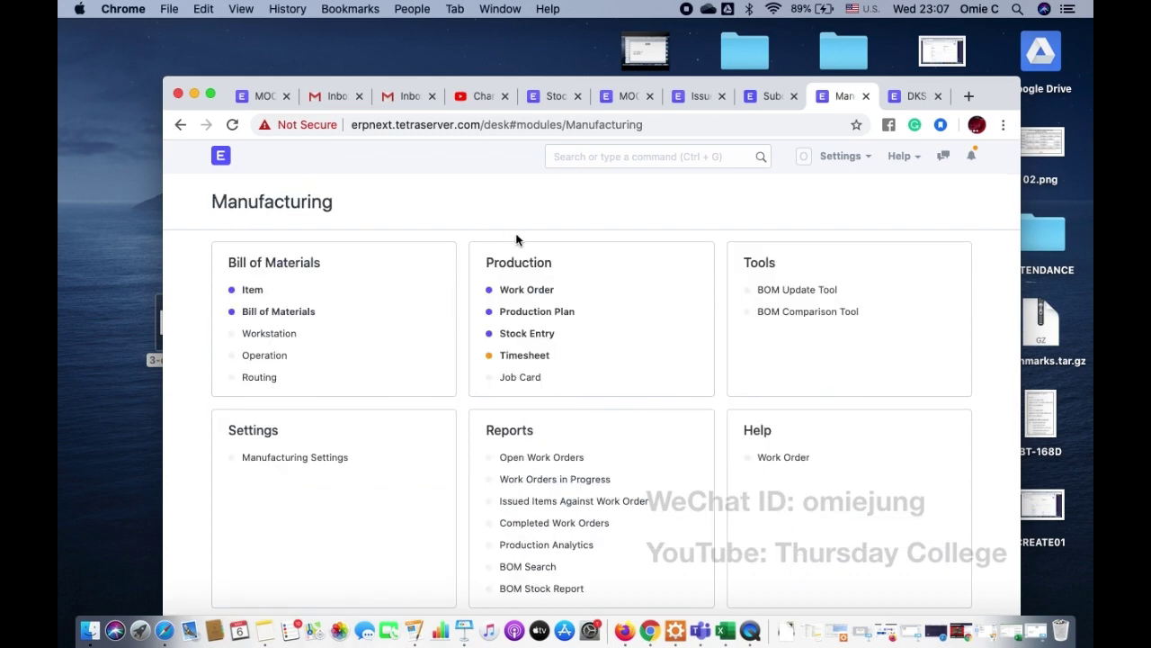
pyautogui.click(796, 290)
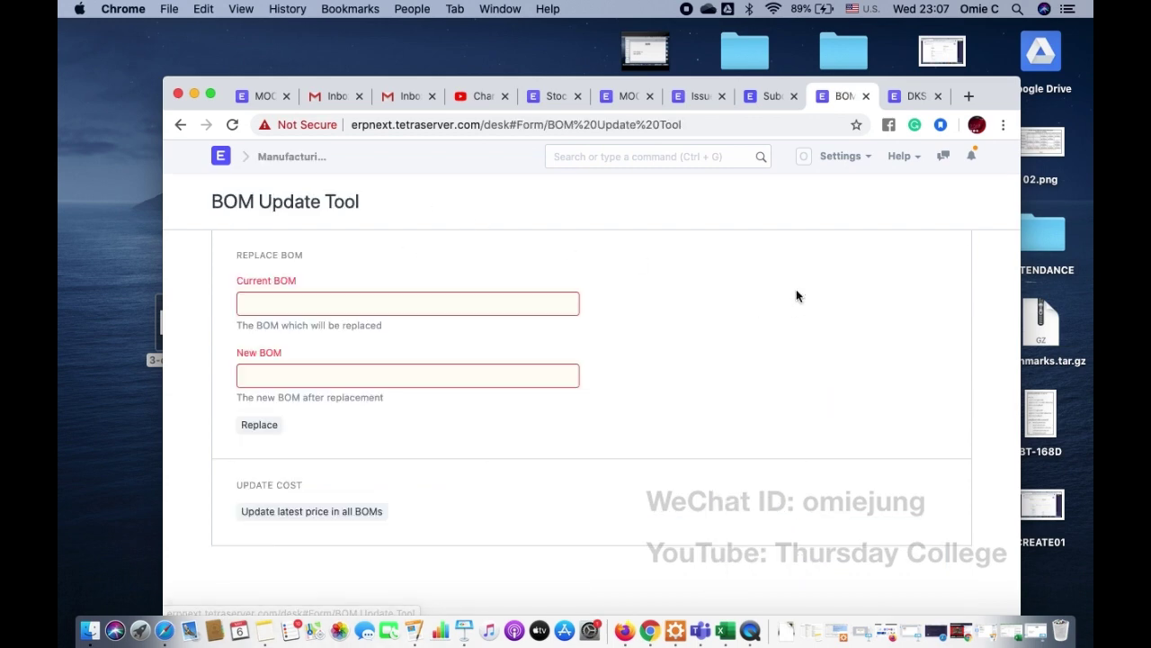
pyautogui.click(351, 302)
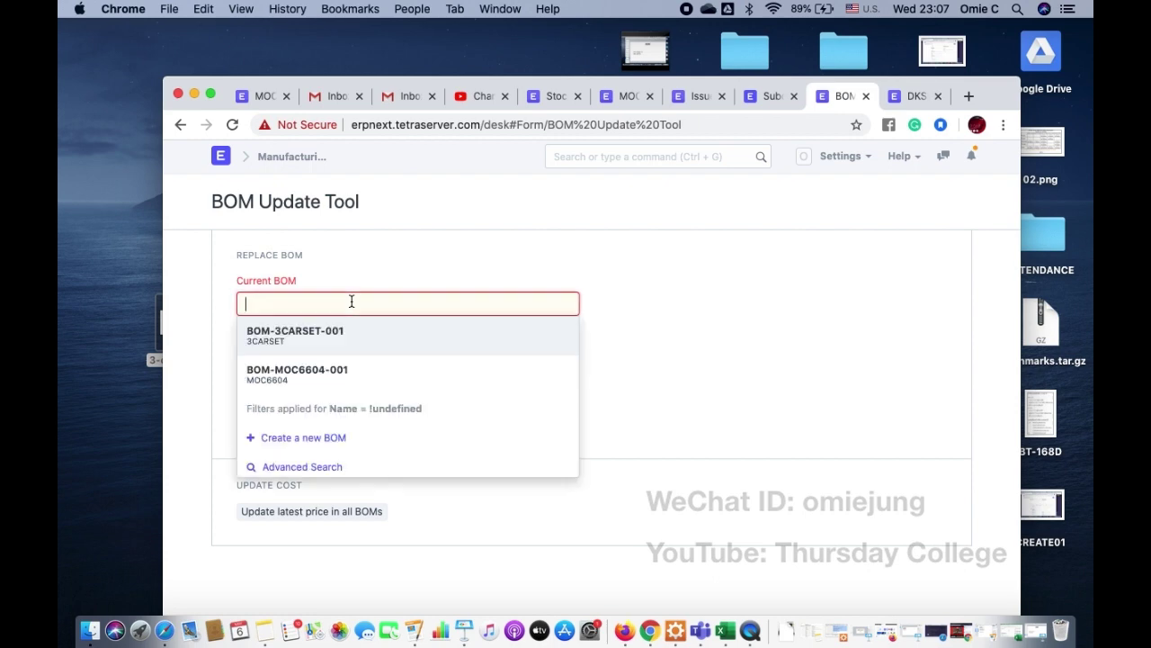
pyautogui.click(338, 370)
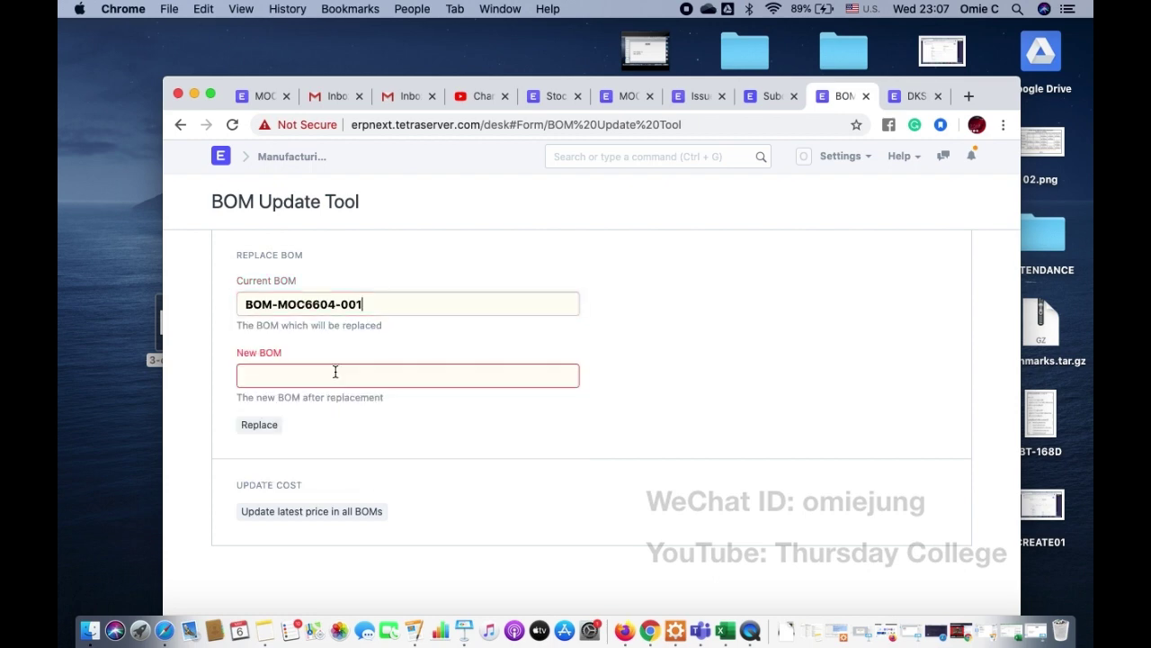
pyautogui.click(336, 384)
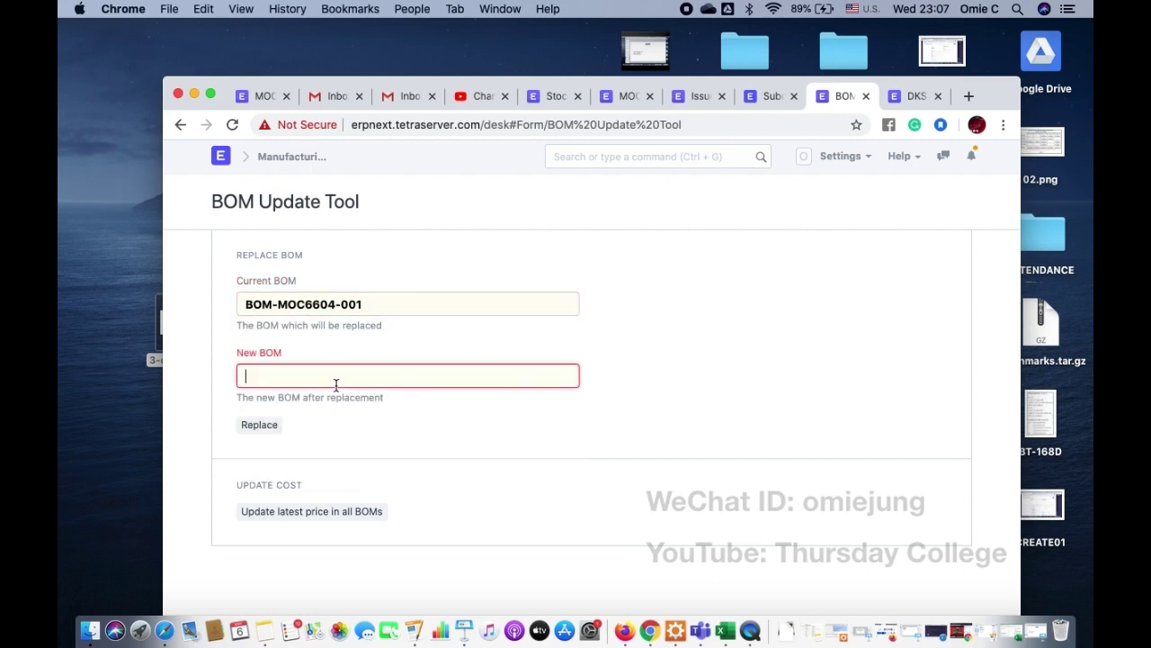
pyautogui.click(325, 443)
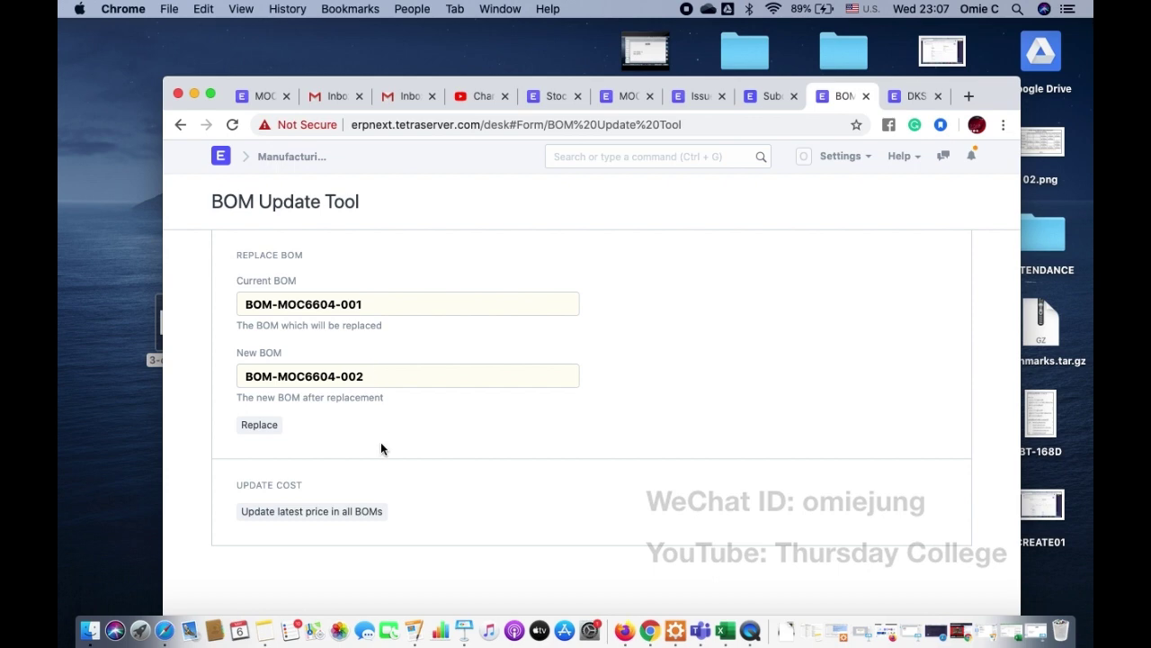
pyautogui.click(256, 425)
pyautogui.click(724, 192)
pyautogui.click(777, 97)
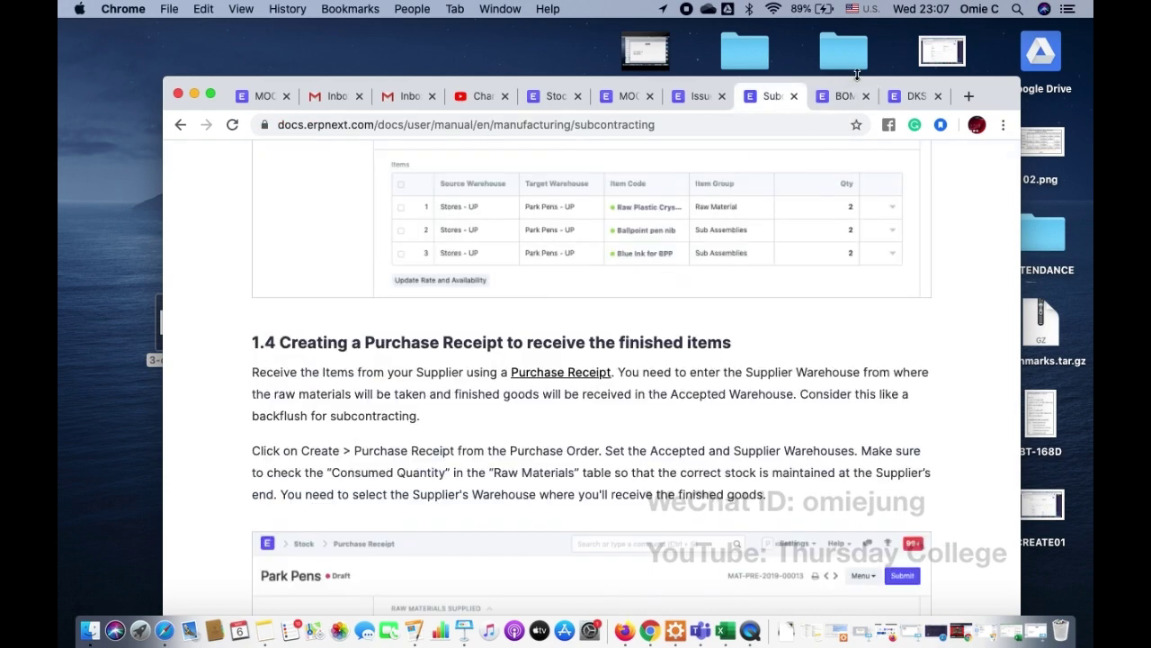
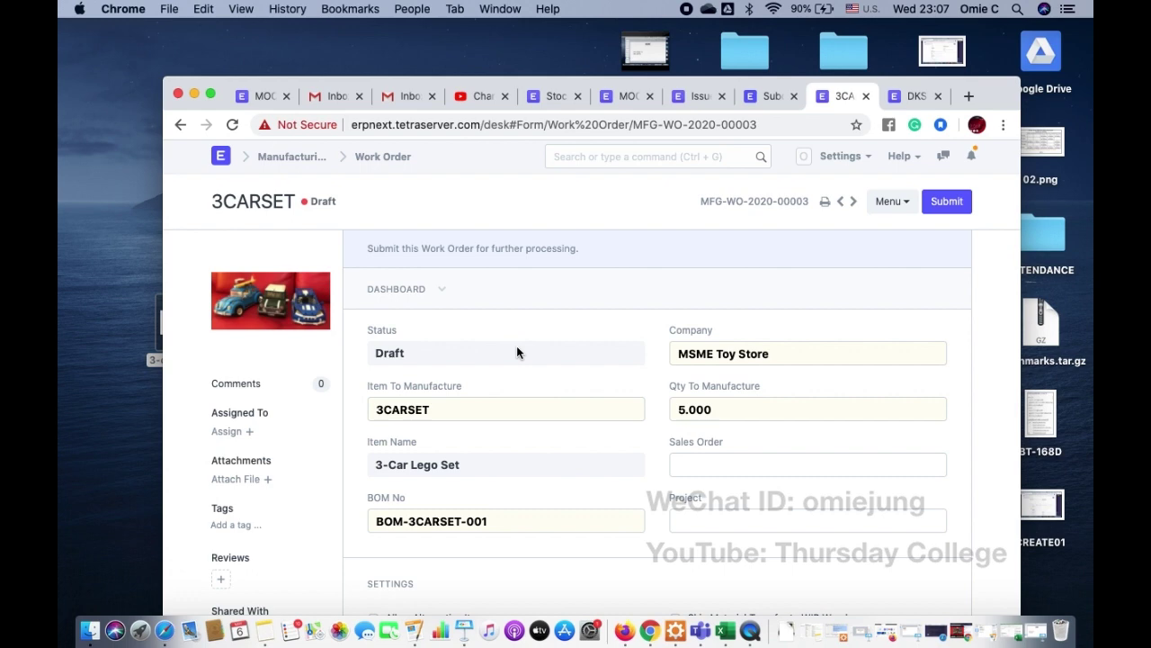
# Reselect 3CARSET as the item to manufacture in its draft work order, save it and check the required items
pyautogui.scroll(-4, 517, 352)
pyautogui.scroll(3, 517, 352)
pyautogui.scroll(1, 518, 351)
pyautogui.press('BackSpace')
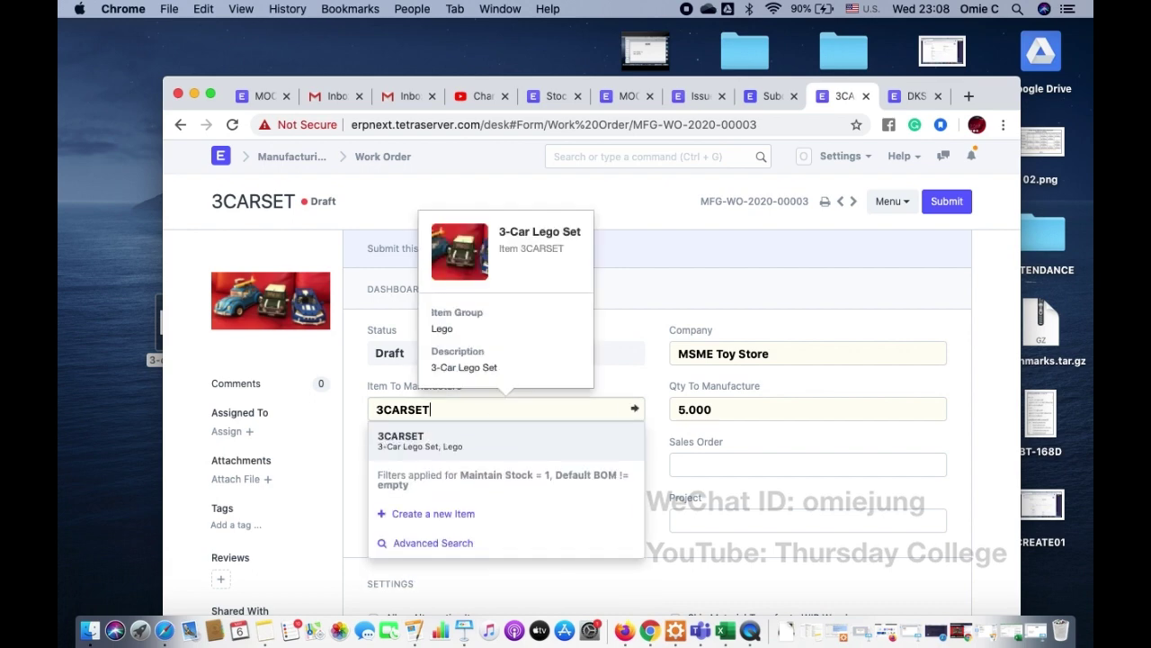
pyautogui.click(463, 438)
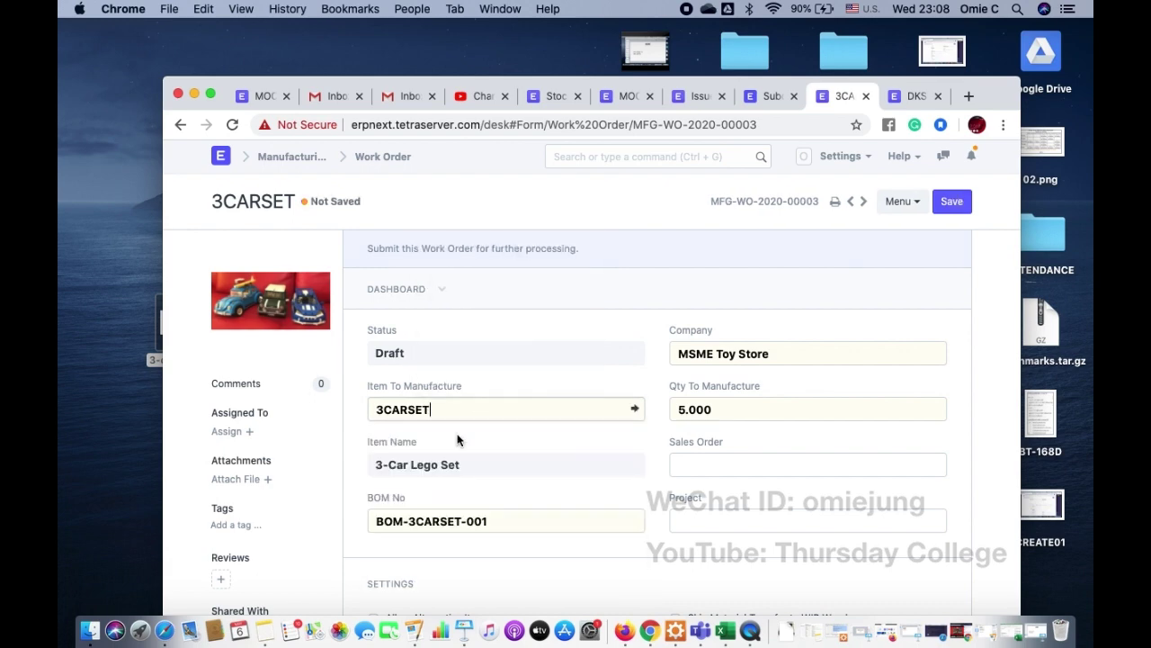
pyautogui.click(946, 199)
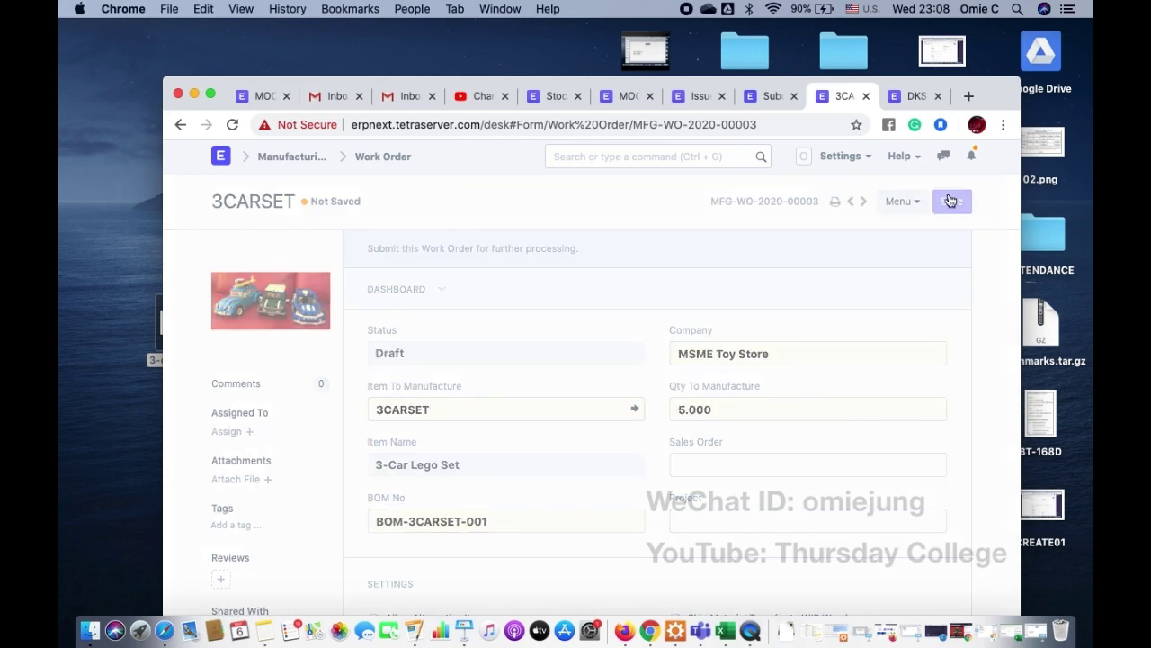
pyautogui.scroll(-3, 614, 348)
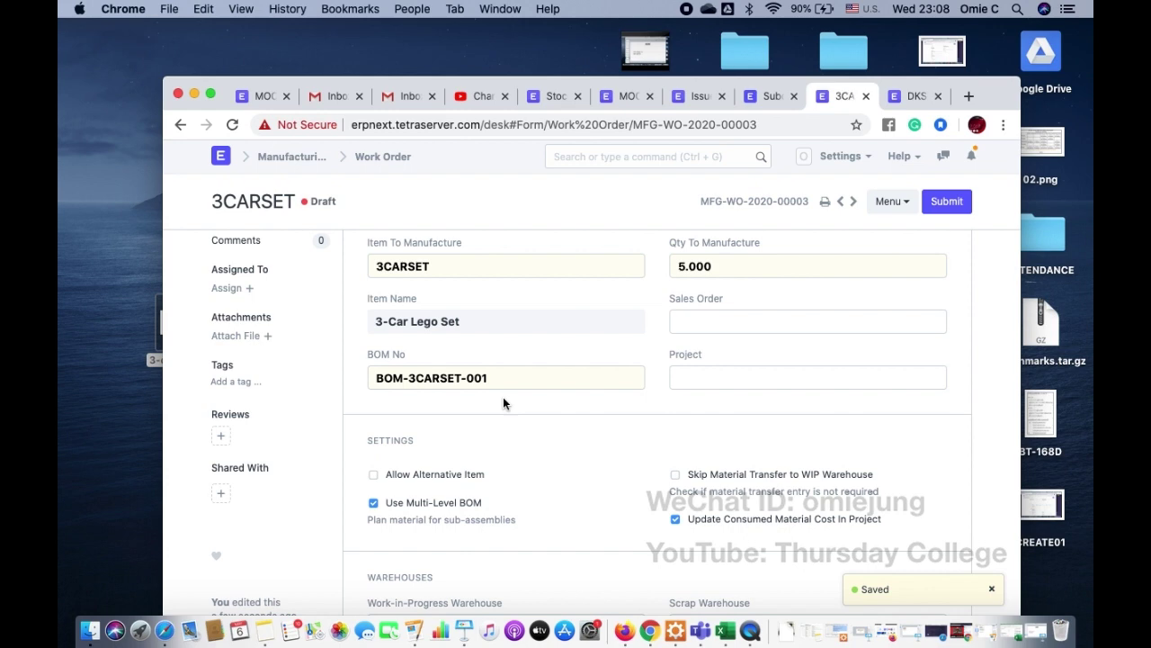
pyautogui.scroll(-5, 503, 397)
pyautogui.scroll(4, 503, 397)
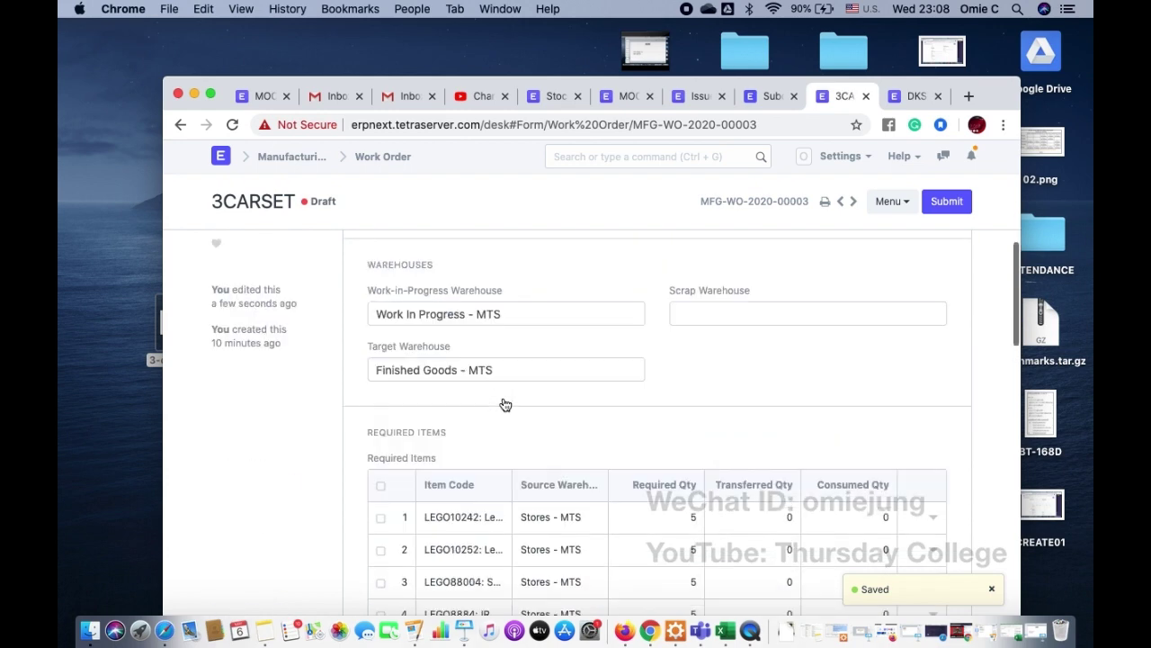
pyautogui.scroll(5, 503, 397)
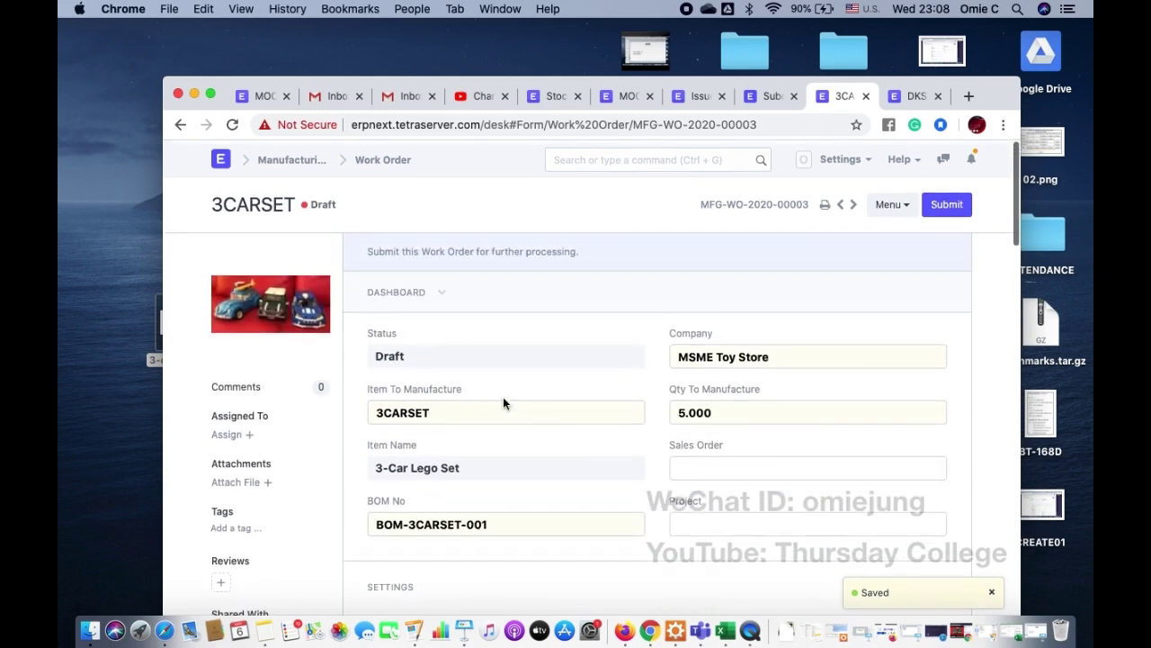
# Start a new work order from the work order list with 3CARSET as the item to manufacture and check its BOM number
pyautogui.click(385, 159)
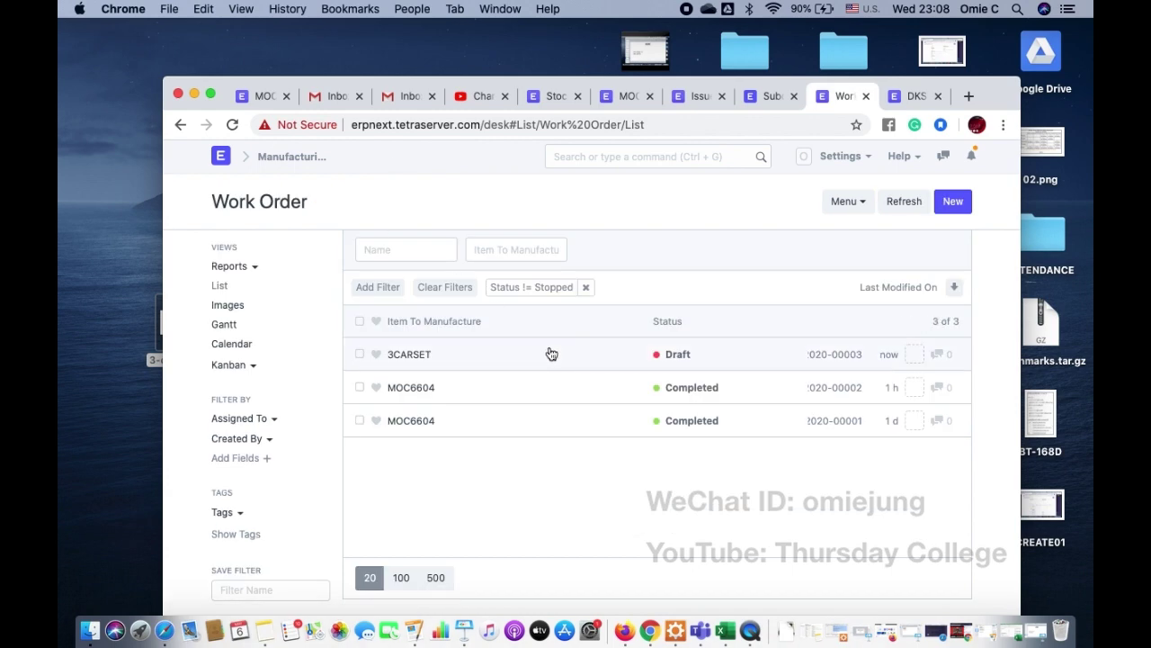
pyautogui.click(955, 202)
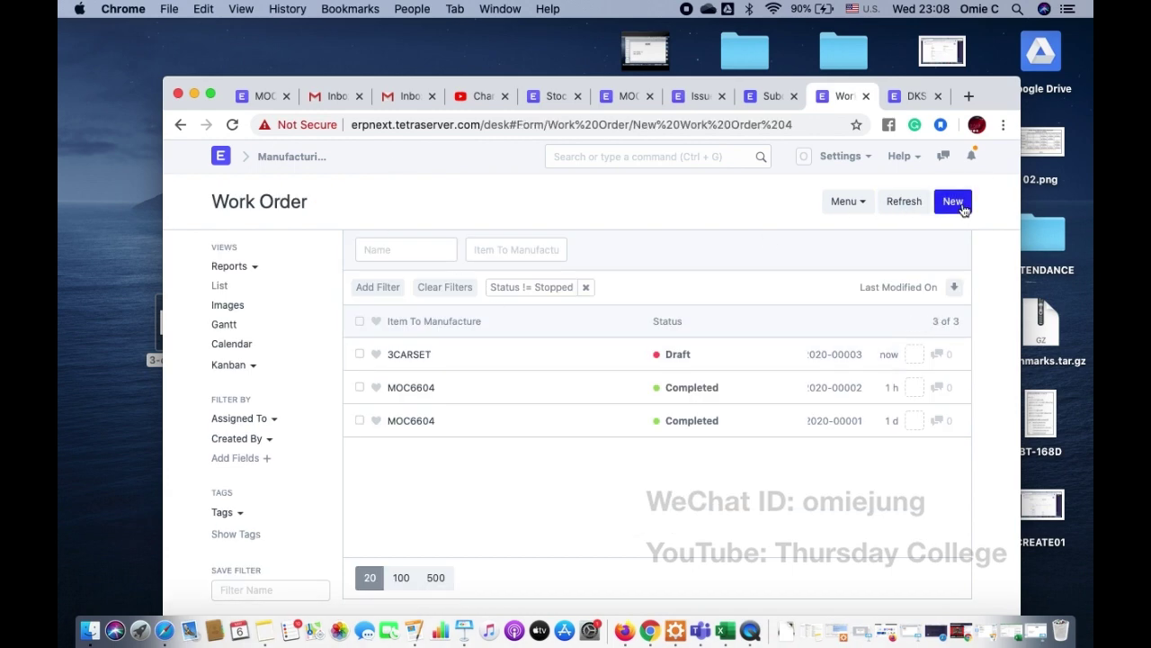
pyautogui.click(501, 326)
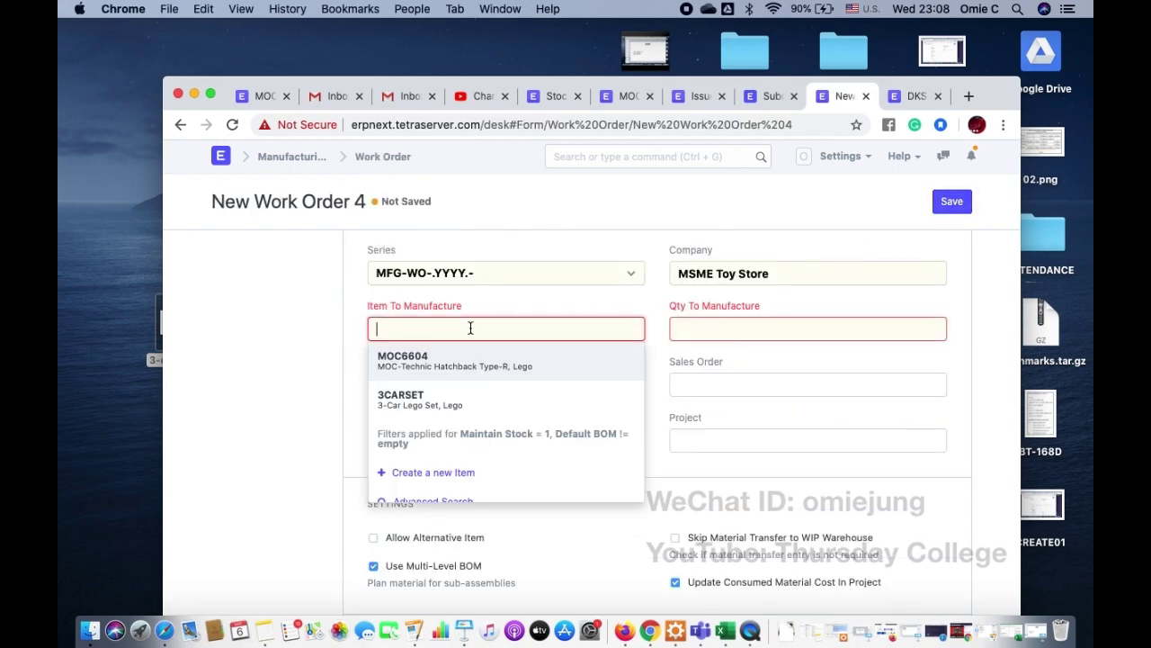
pyautogui.click(412, 397)
pyautogui.click(524, 442)
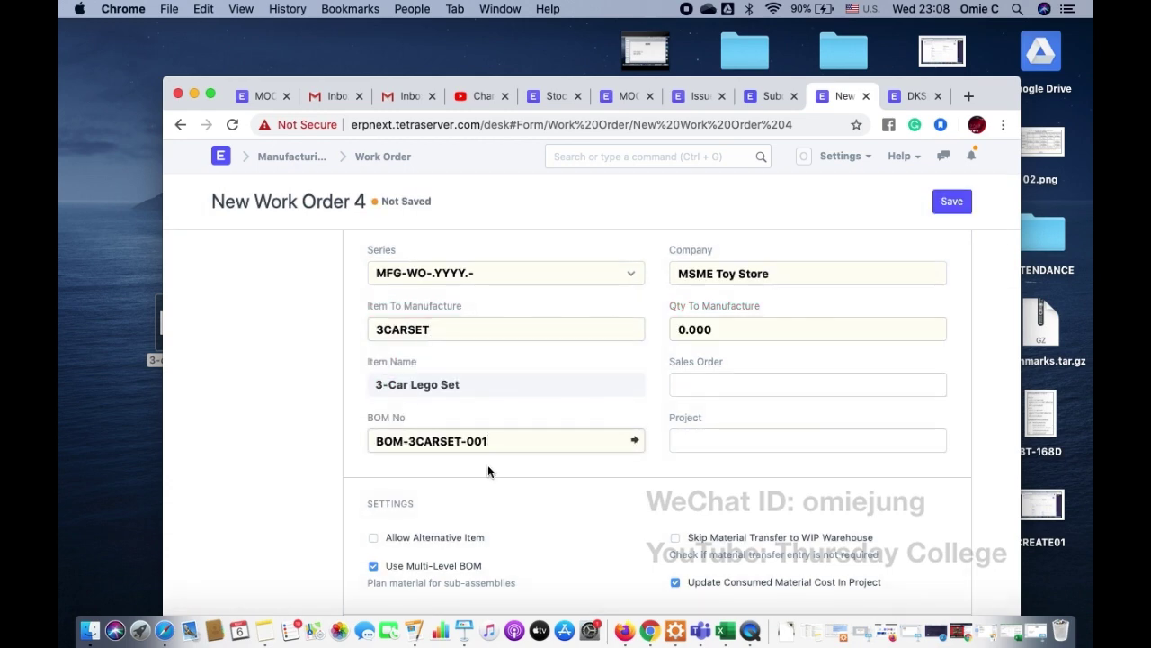
# Set the quantity to manufacture to 2 in the new 3CARSET work order and try to save it
pyautogui.scroll(-5, 488, 468)
pyautogui.scroll(3, 487, 467)
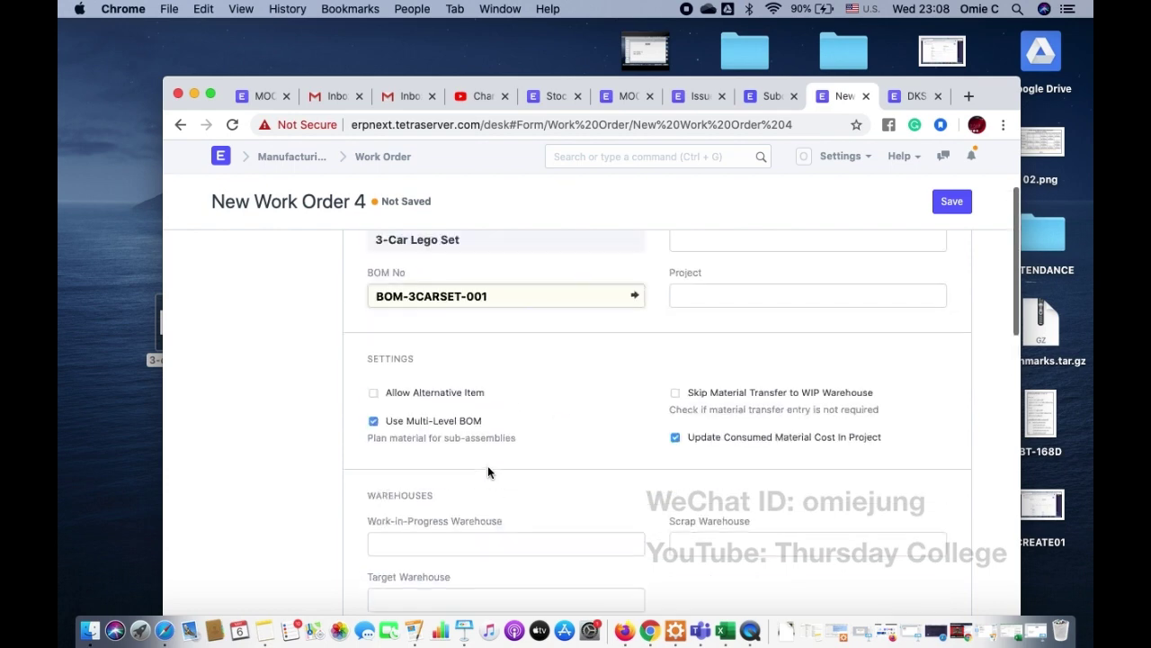
pyautogui.scroll(3, 488, 467)
pyautogui.click(954, 201)
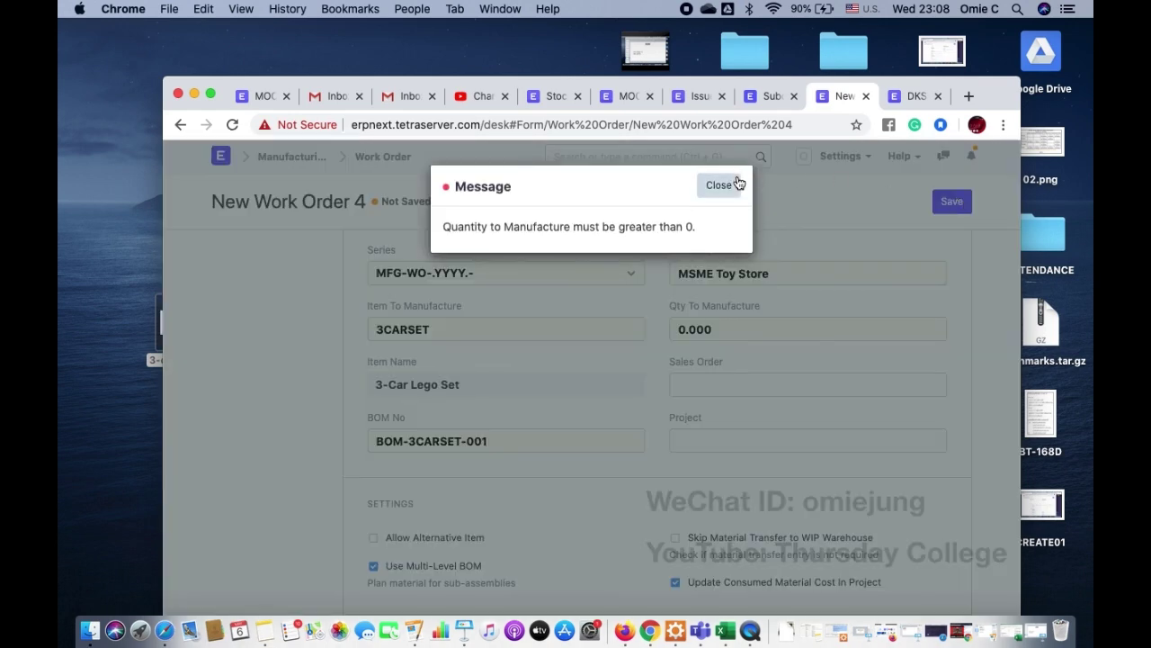
pyautogui.click(736, 181)
pyautogui.doubleClick(714, 331)
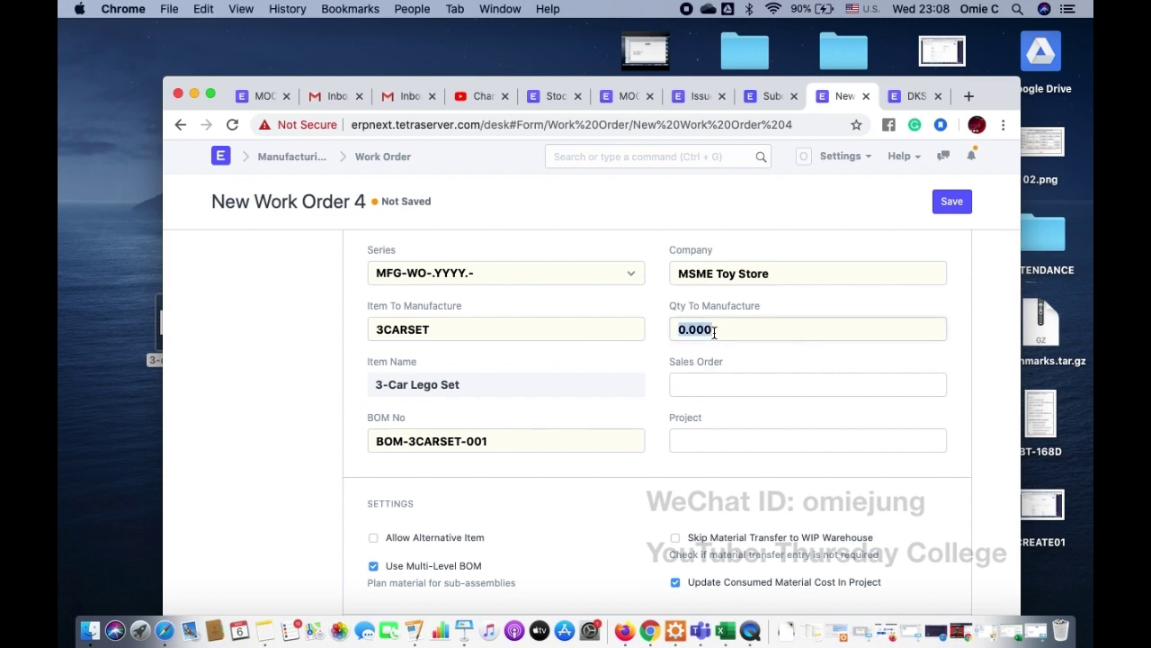
pyautogui.write('2')
pyautogui.click(952, 202)
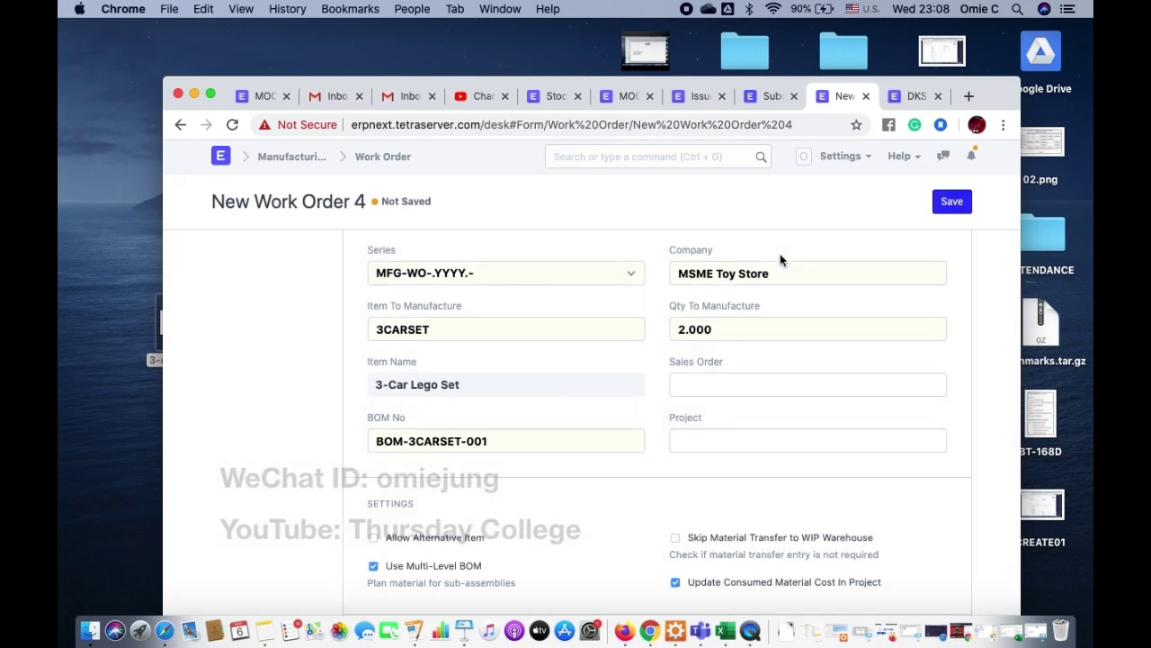
# Check the new 3CARSET work order's required items, including the details of MOC88000, against its BOM number
pyautogui.scroll(-8, 781, 258)
pyautogui.scroll(-1, 780, 259)
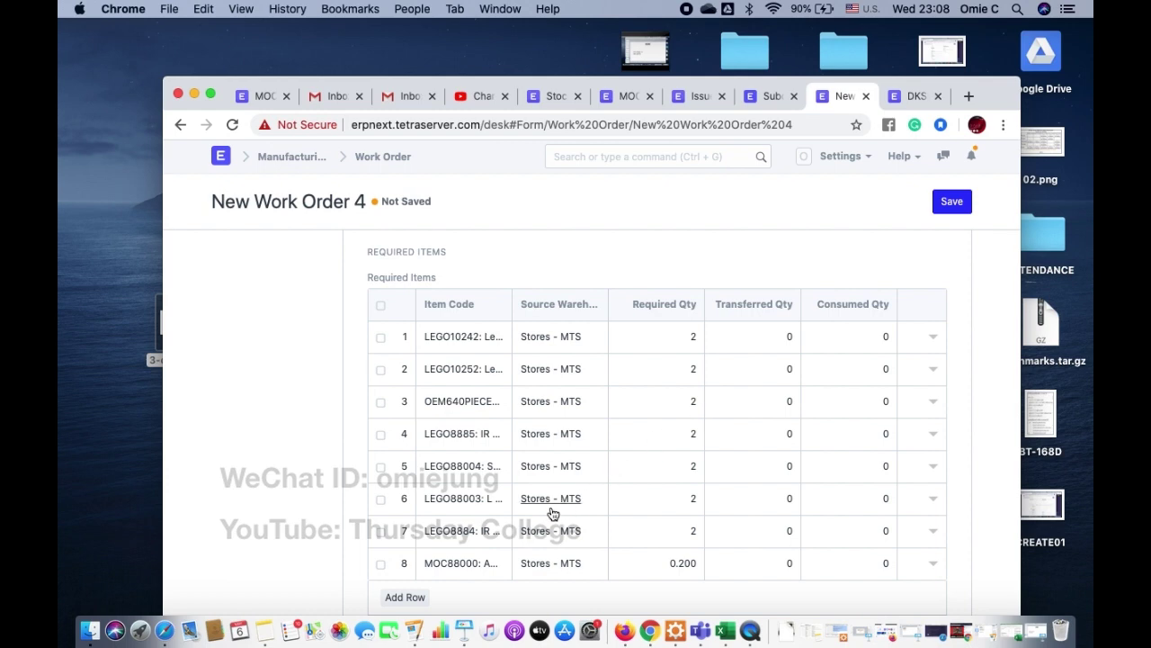
pyautogui.moveTo(484, 568)
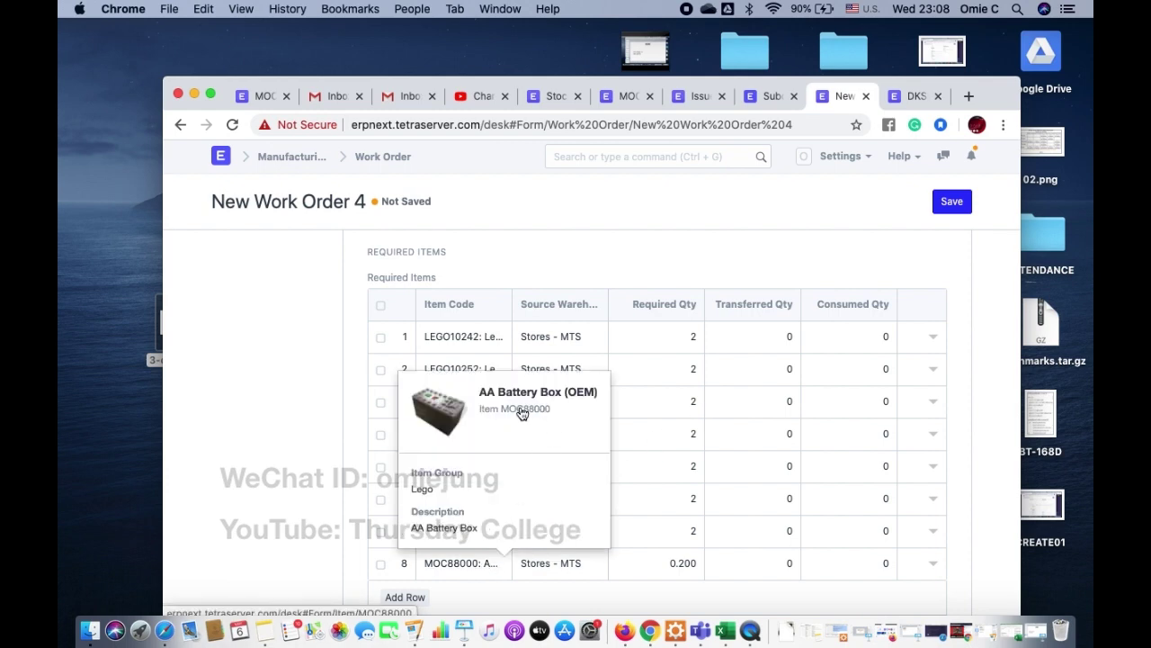
pyautogui.scroll(10, 527, 243)
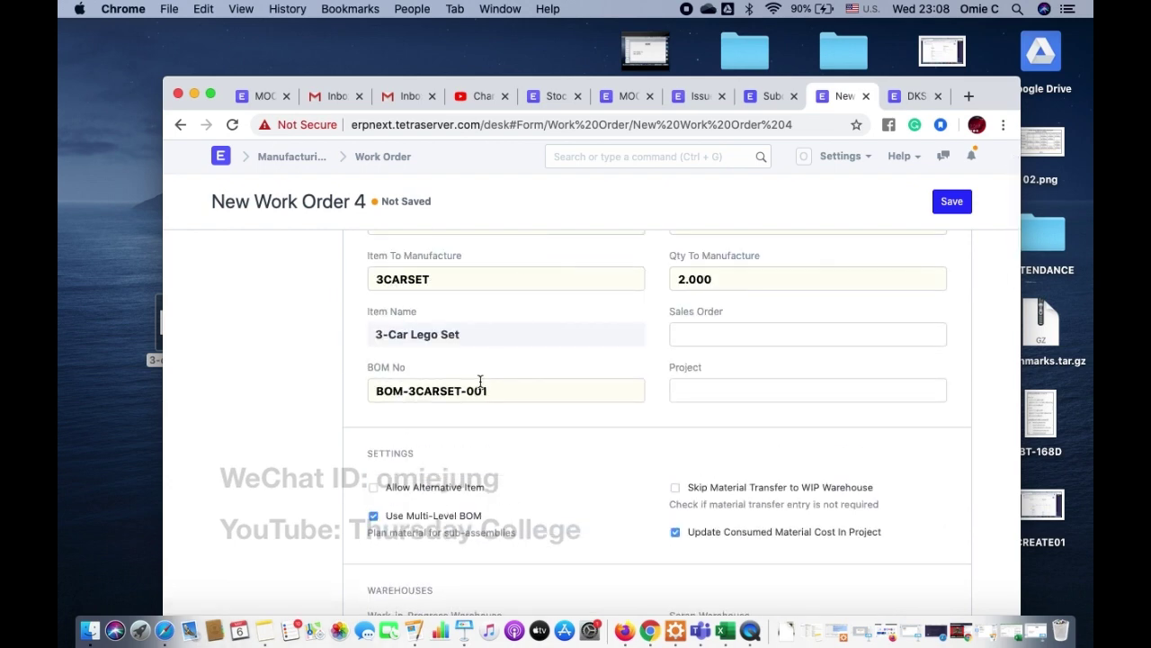
pyautogui.scroll(1, 480, 381)
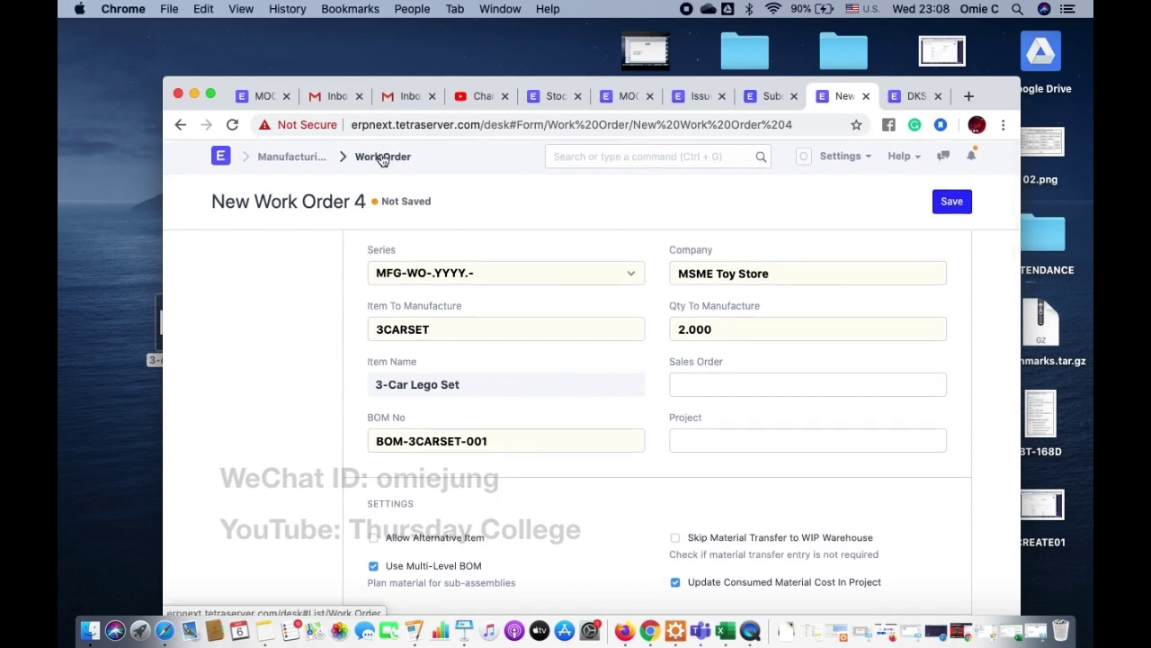
pyautogui.hotkey('ctrl', 's')
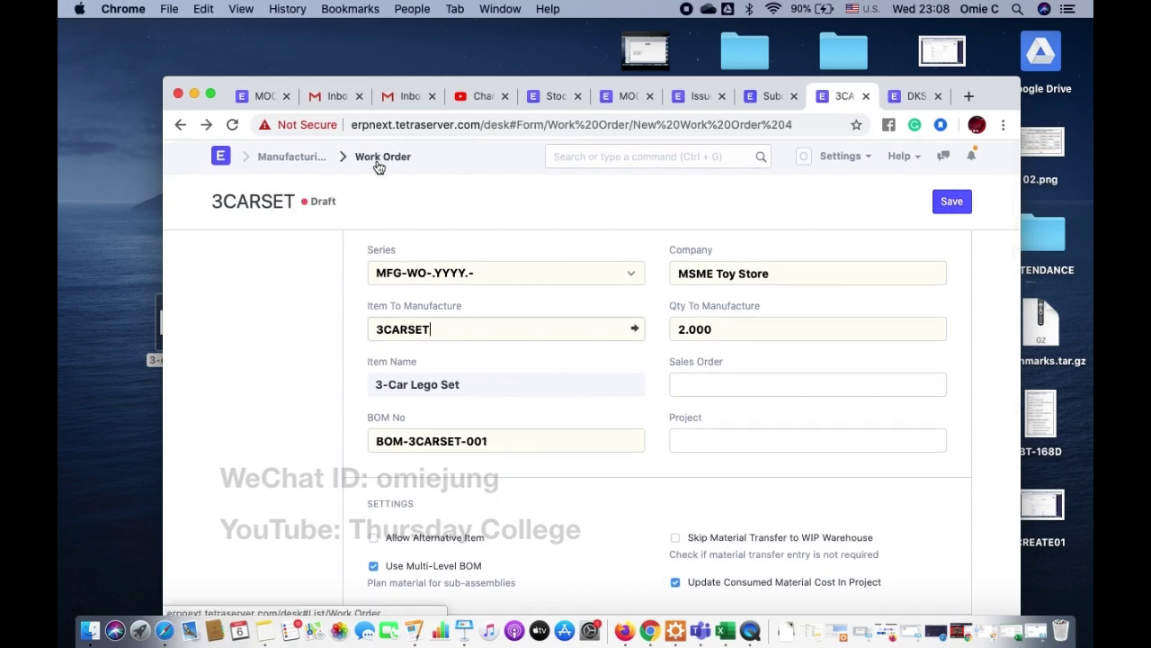
# Open the completed MOC6604 work order MFG-WO-2020-00001 and check its BOM number and the OEM8878 required item
pyautogui.click(382, 157)
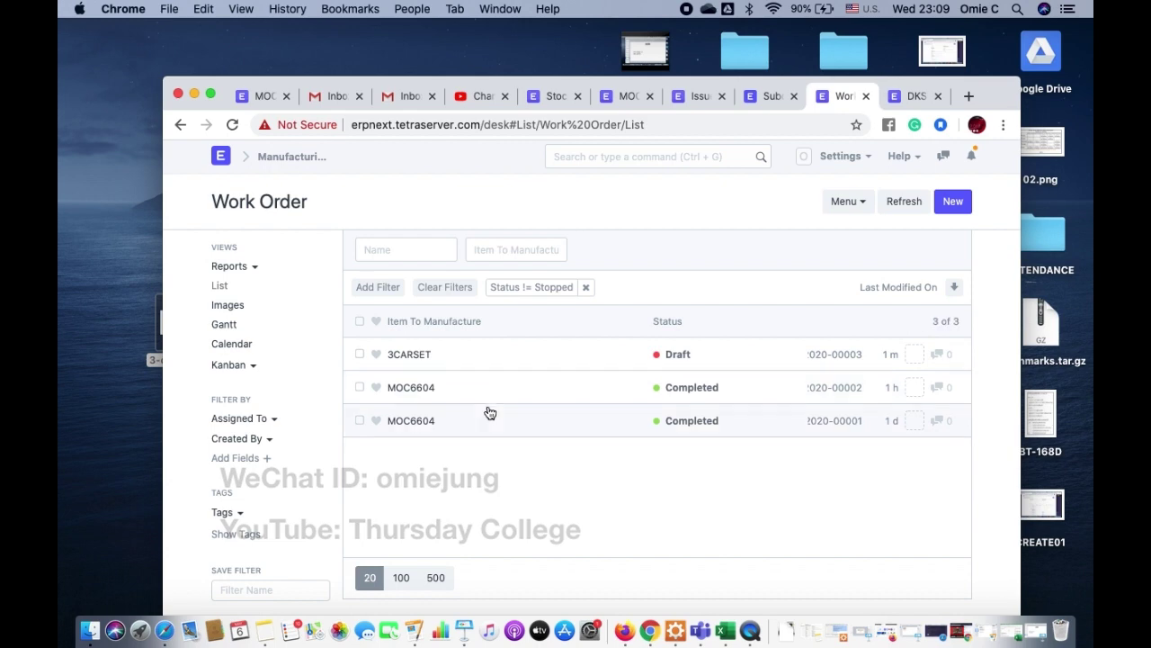
pyautogui.click(424, 421)
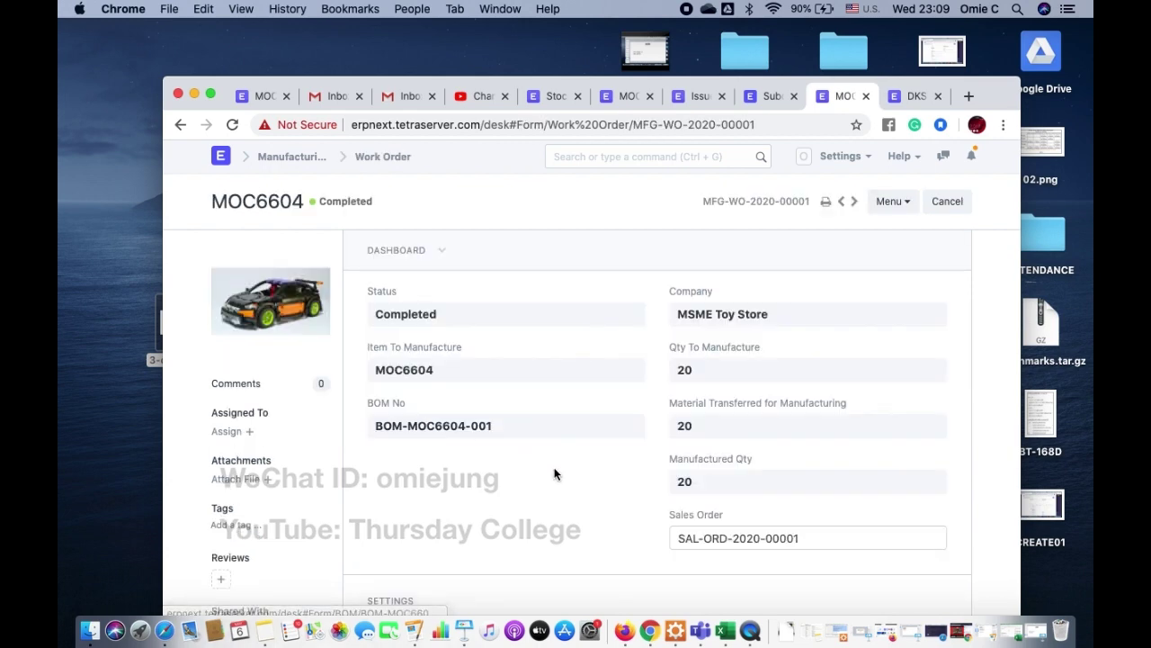
pyautogui.scroll(-4, 553, 471)
pyautogui.scroll(-12, 490, 326)
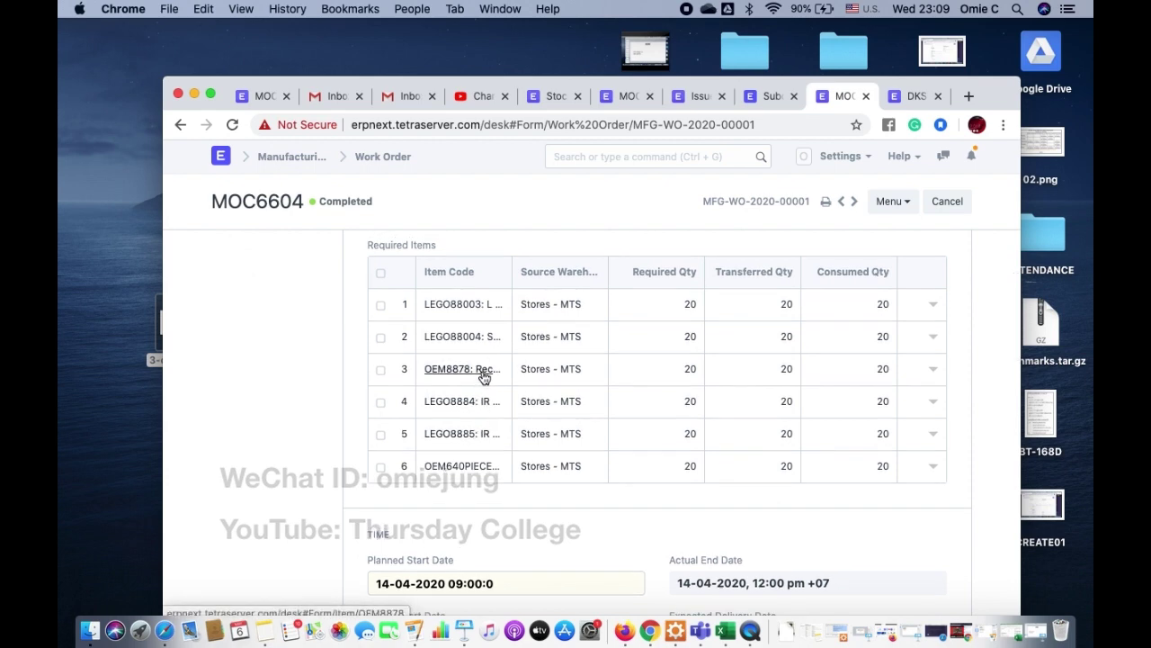
pyautogui.moveTo(484, 376)
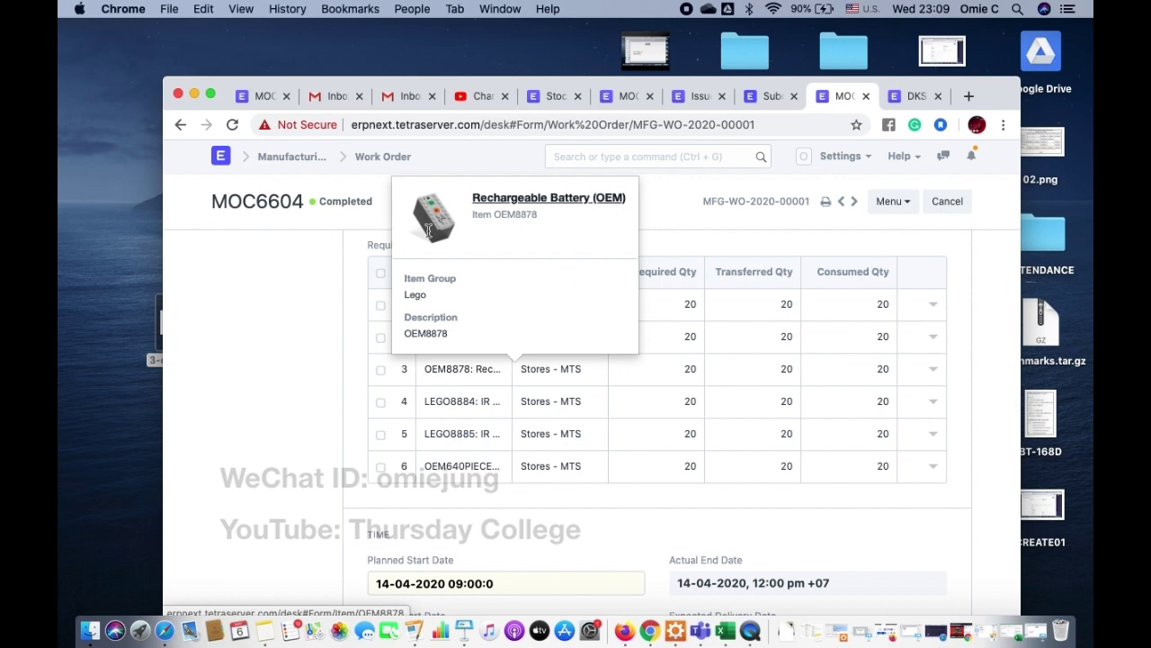
pyautogui.scroll(10, 258, 301)
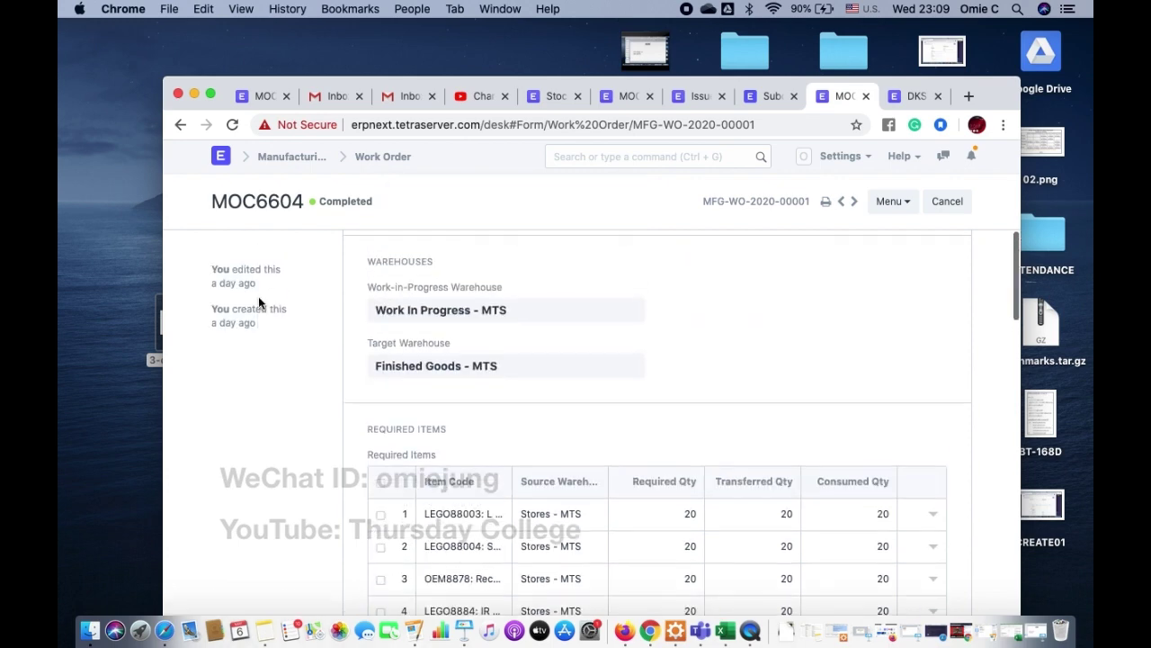
# Open the draft 3CARSET work order from the work order list and check its BOM number and required items
pyautogui.click(392, 158)
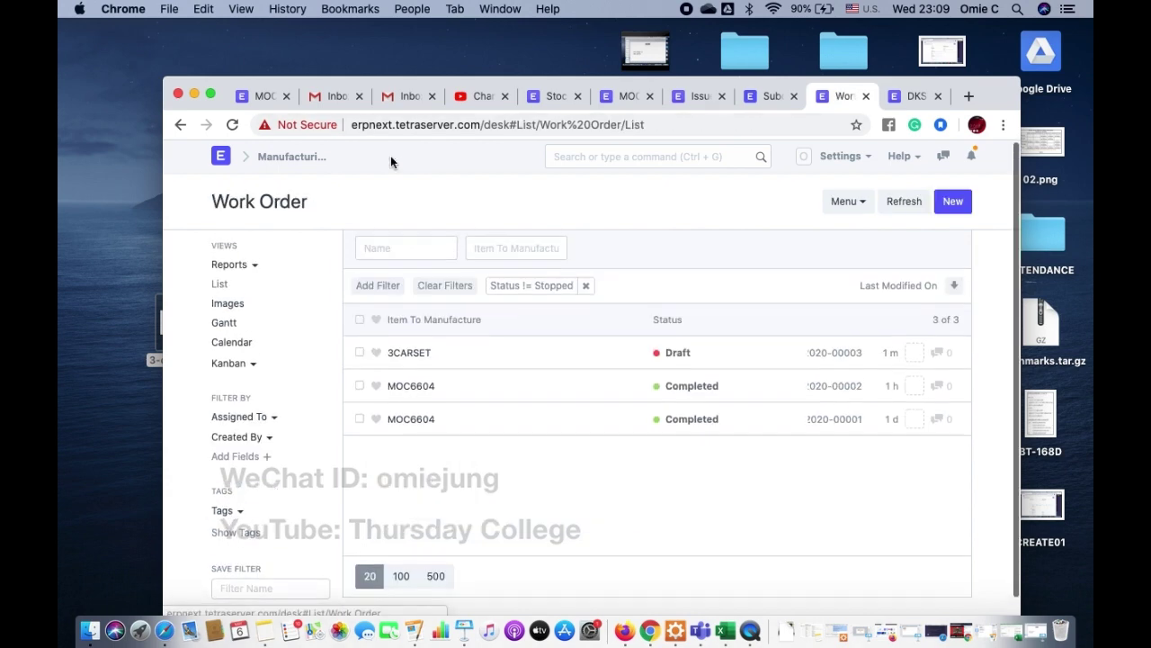
pyautogui.click(418, 357)
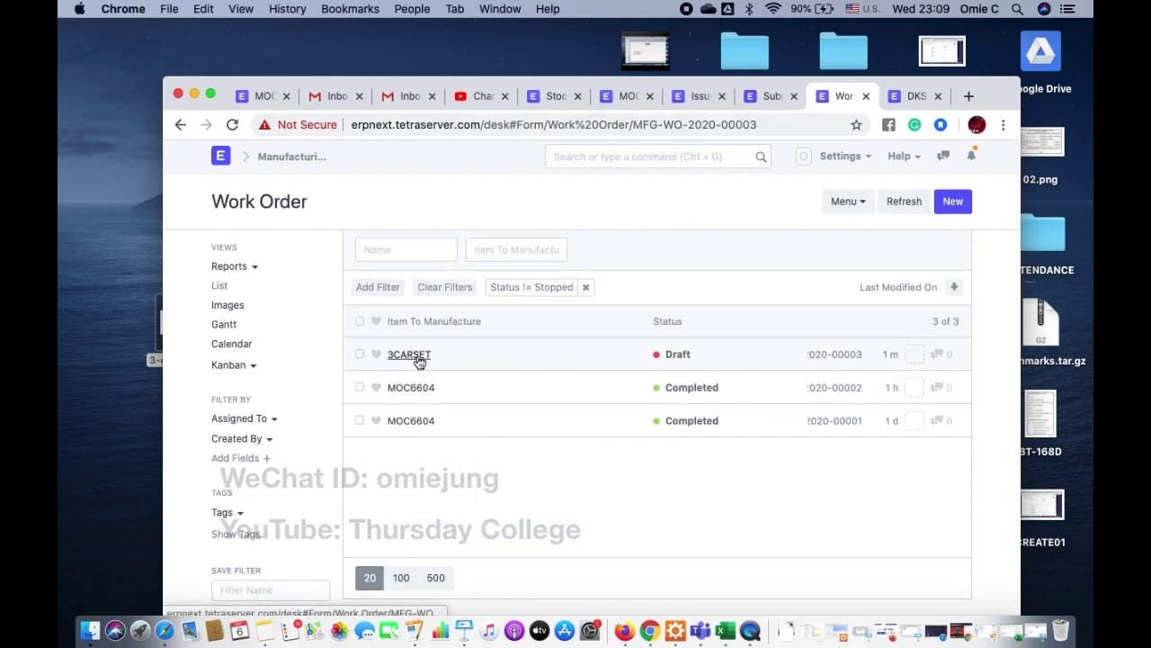
pyautogui.scroll(-3, 476, 461)
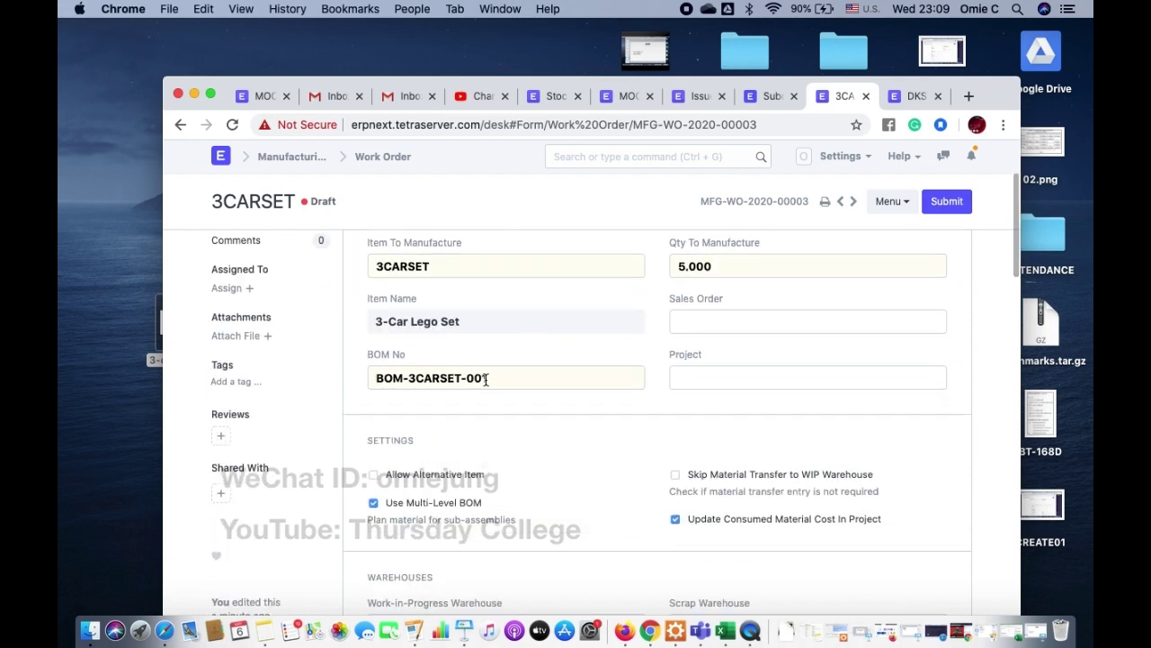
pyautogui.scroll(-10, 493, 388)
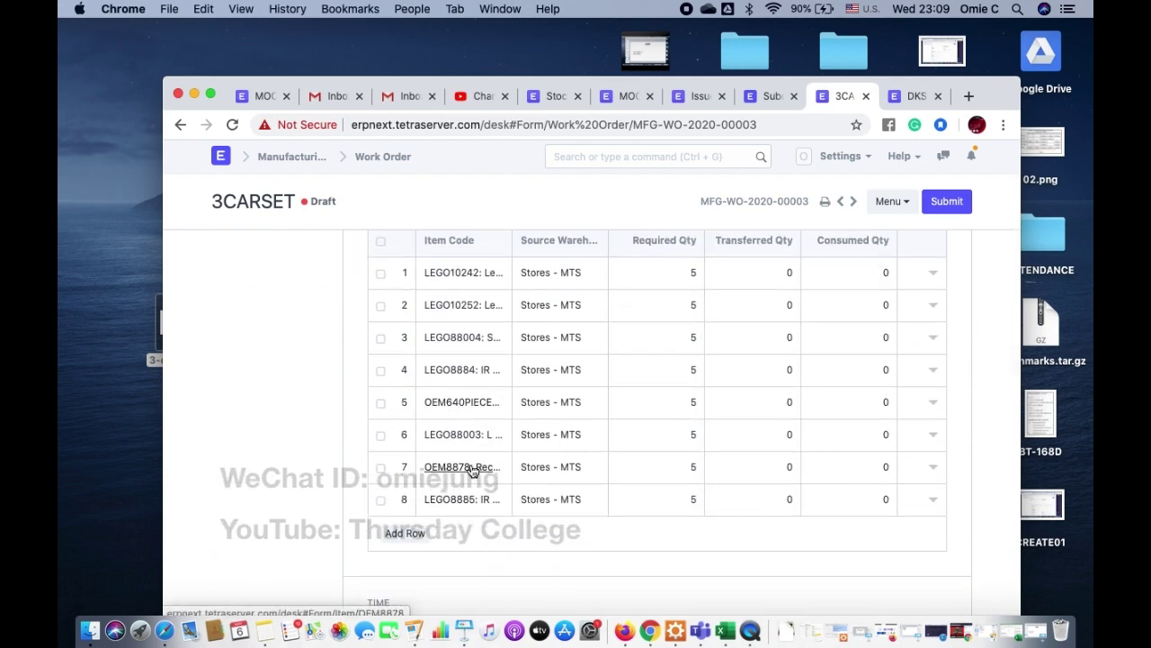
pyautogui.moveTo(472, 472)
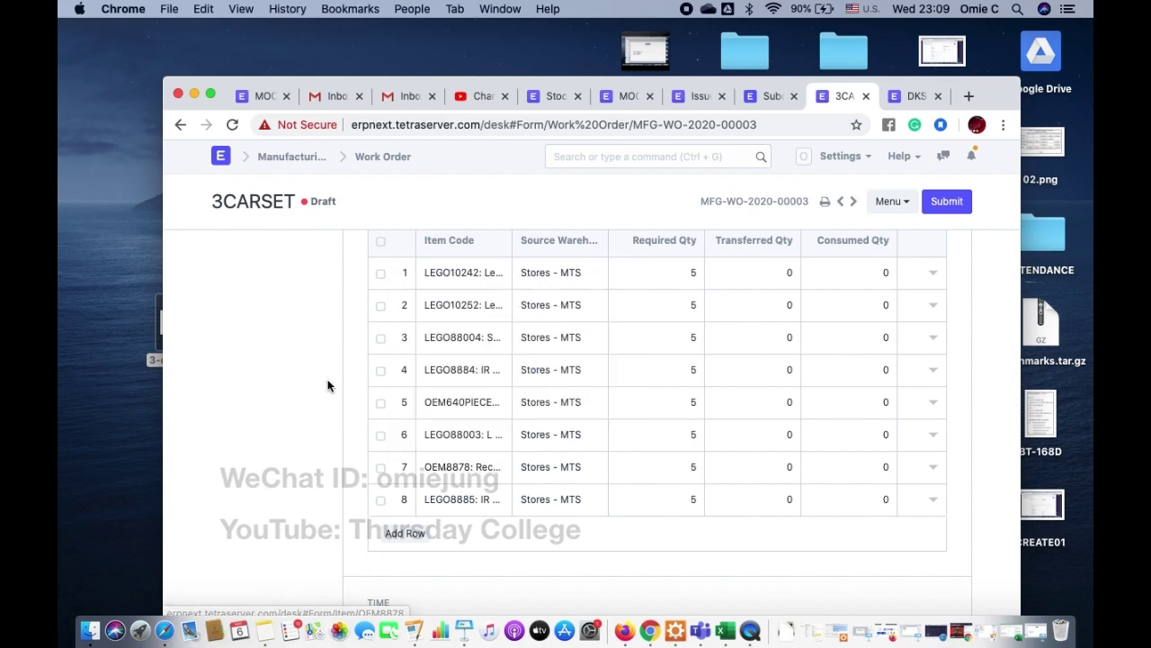
pyautogui.scroll(3, 327, 386)
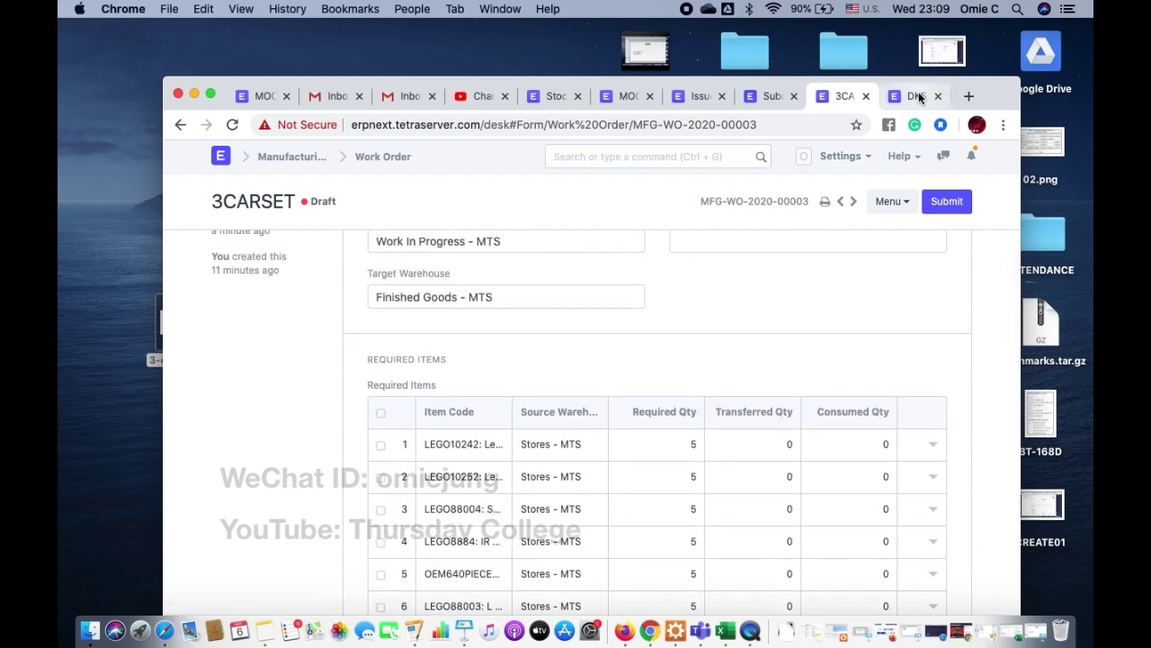
# Switch to the MOC6604 item record and examine its default BOM in the manufacturing details
pyautogui.click(772, 96)
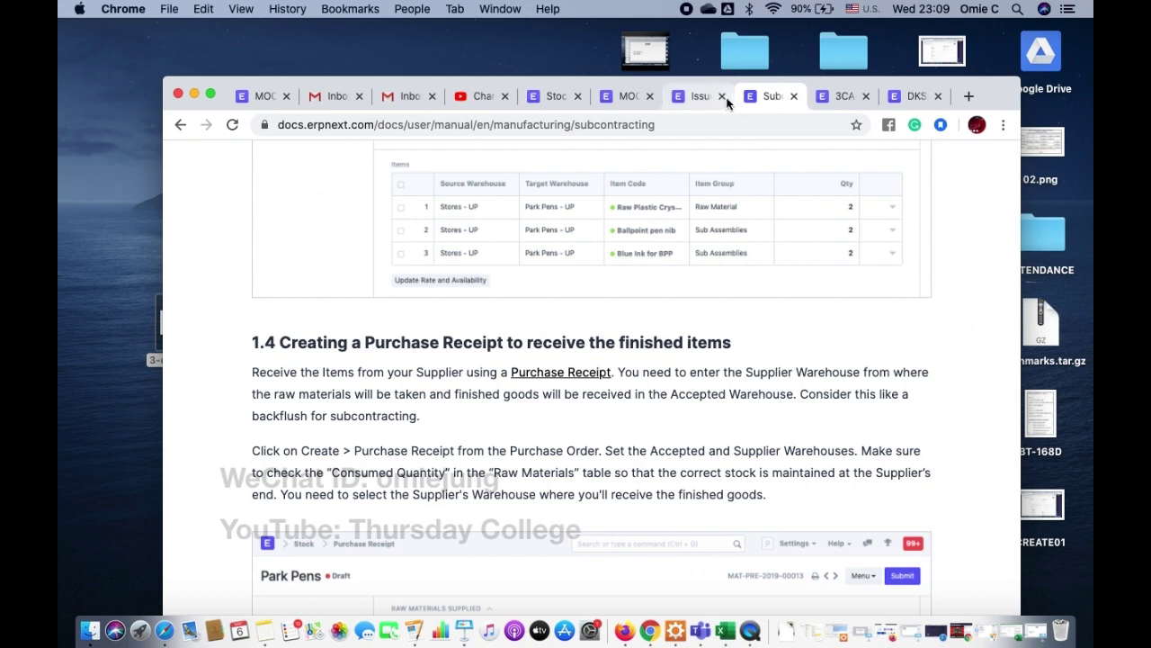
pyautogui.click(636, 96)
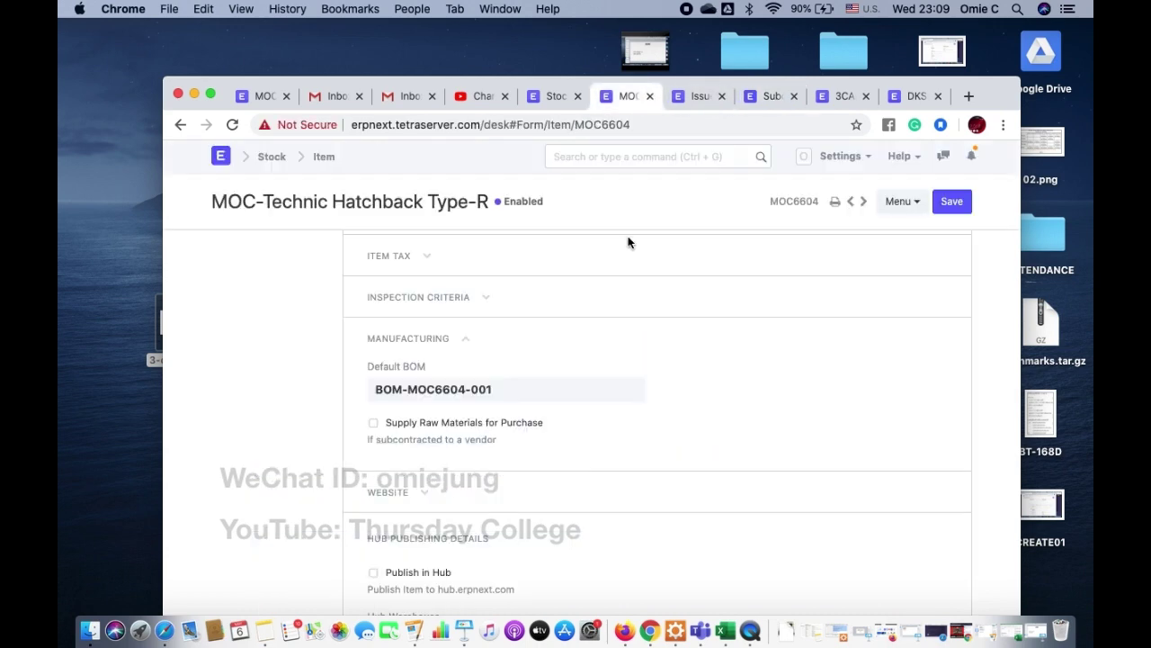
pyautogui.scroll(-3, 620, 305)
pyautogui.scroll(2, 619, 311)
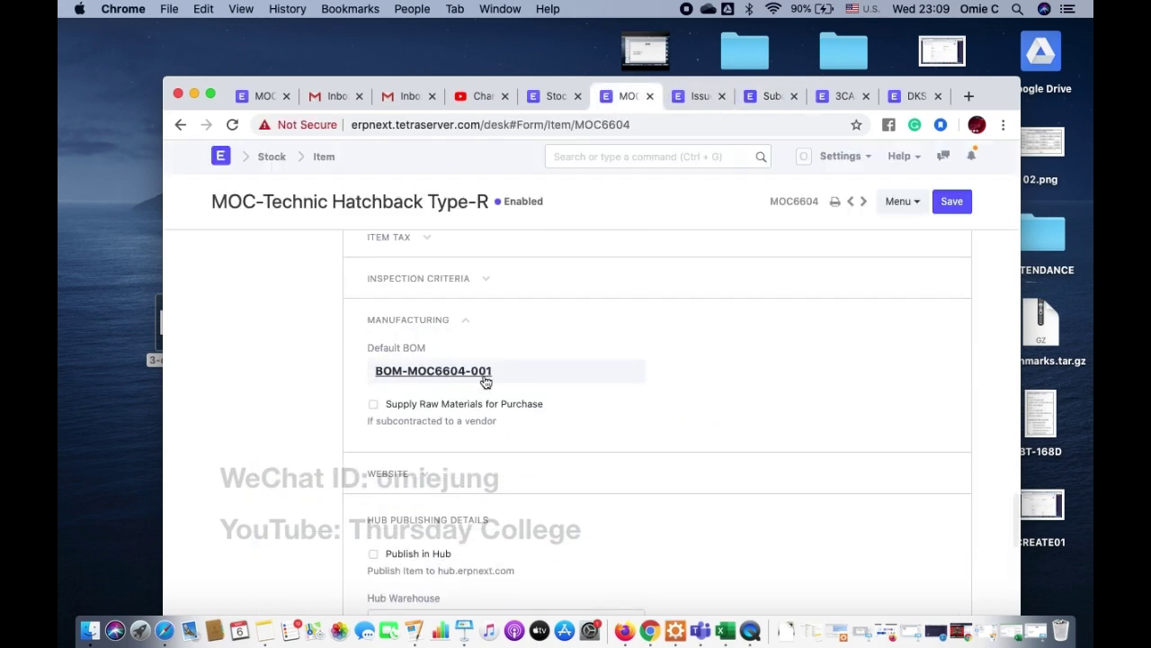
pyautogui.scroll(-1, 483, 381)
pyautogui.scroll(-5, 483, 380)
pyautogui.scroll(10, 483, 381)
pyautogui.scroll(12, 483, 380)
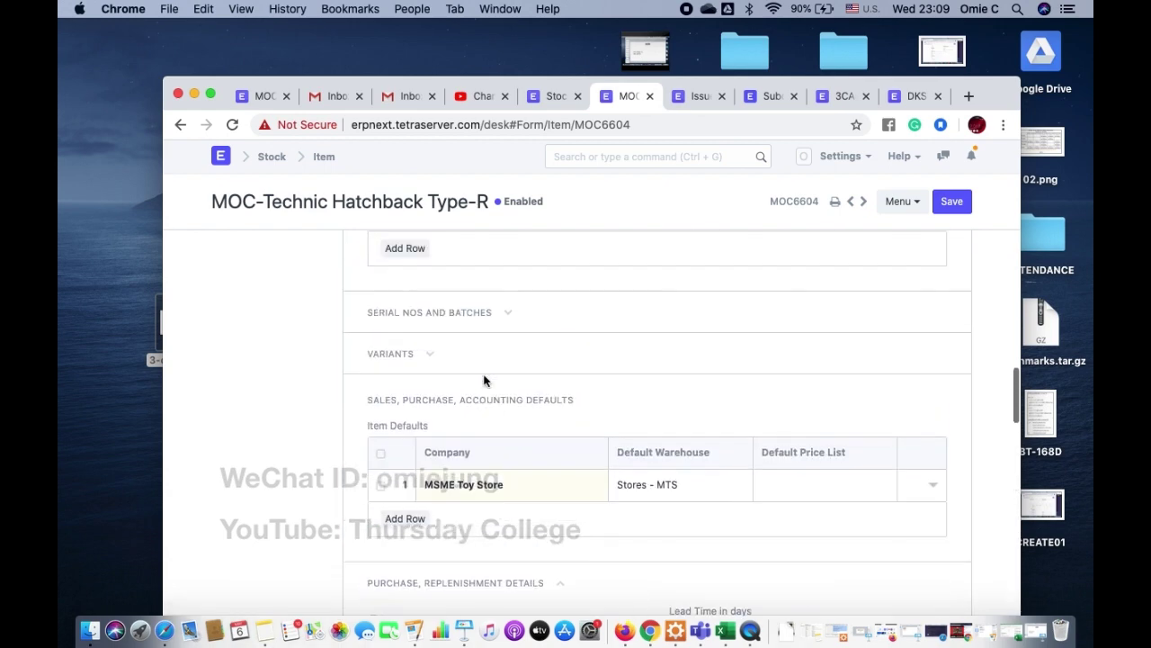
pyautogui.scroll(6, 483, 381)
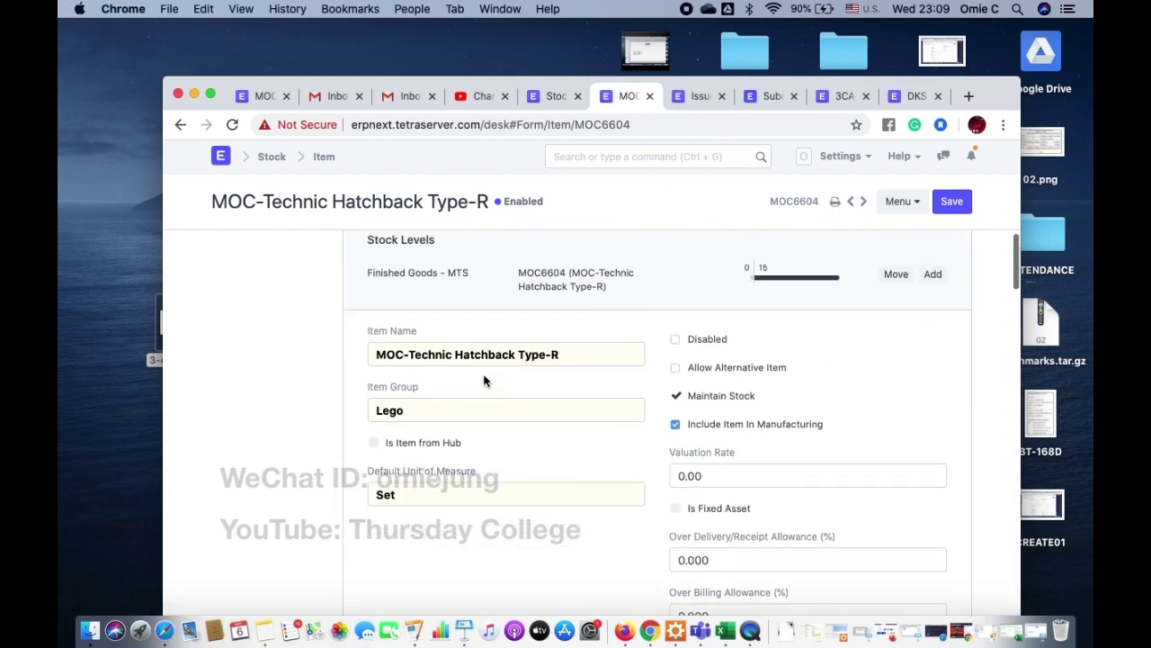
# Return to the draft 3CARSET work order and recheck the OEM8878 row in its required items
pyautogui.click(699, 96)
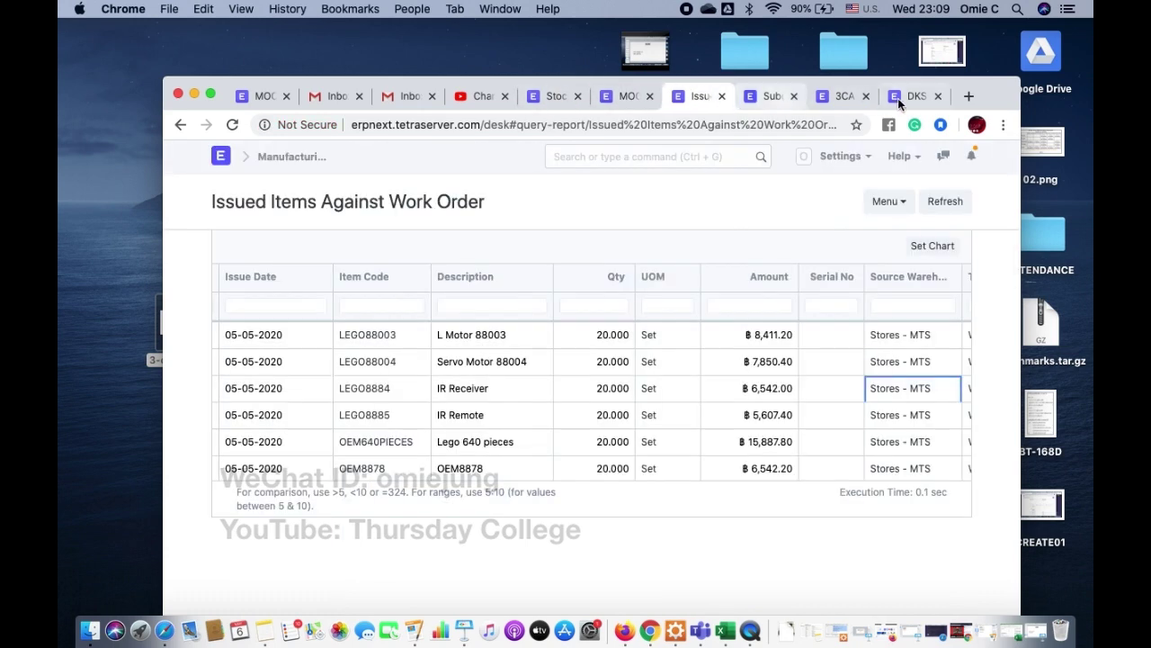
pyautogui.click(842, 95)
pyautogui.scroll(-5, 512, 385)
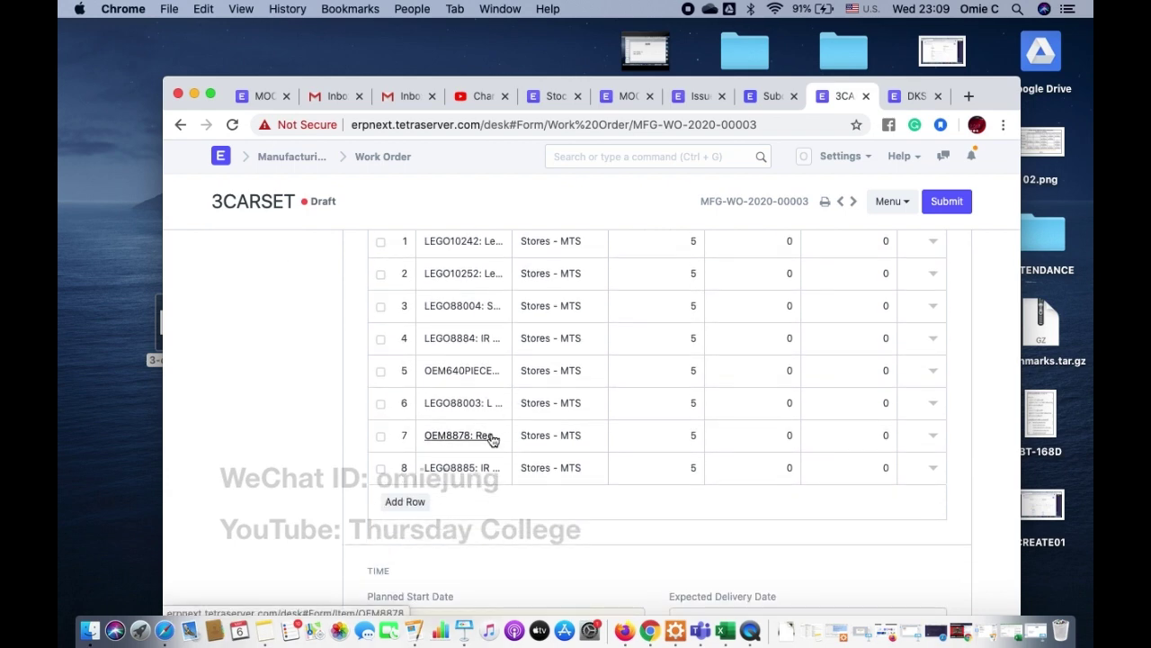
pyautogui.moveTo(493, 440)
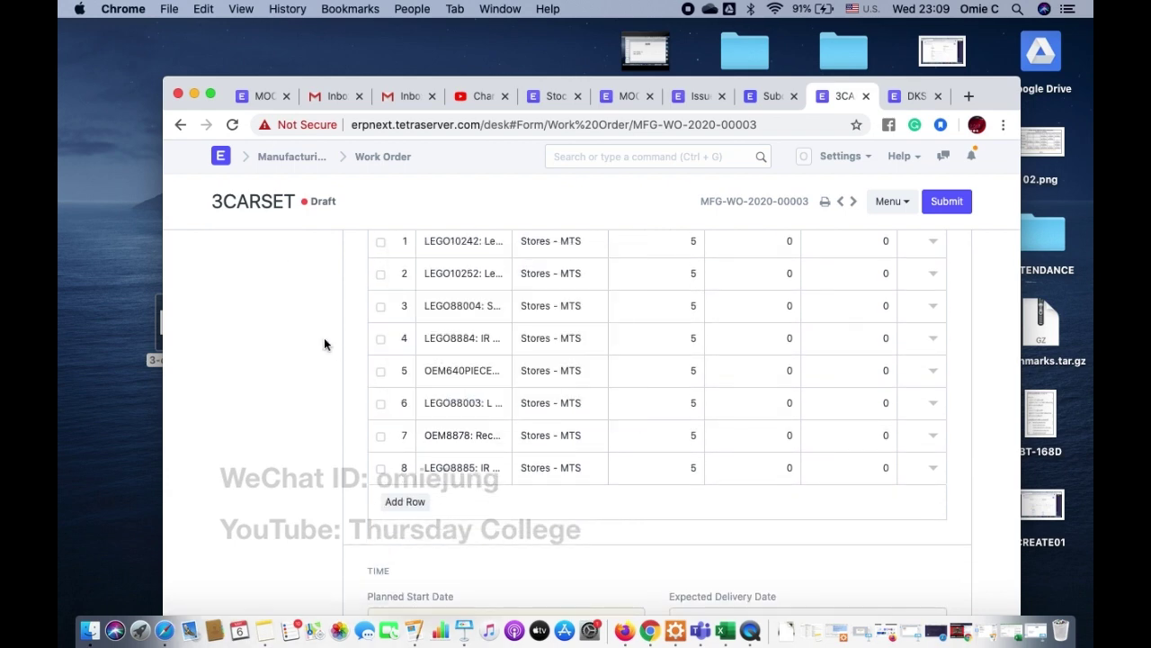
pyautogui.scroll(8, 324, 340)
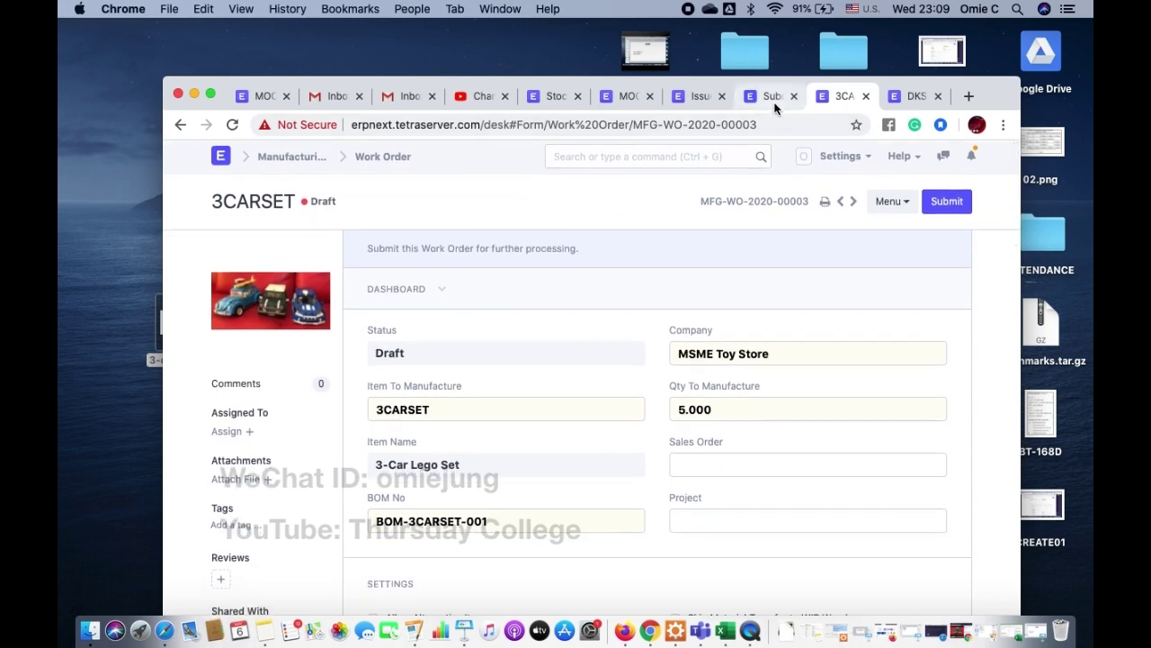
# Start another new work order from the work order list with MOC6604 as the item to manufacture
pyautogui.click(376, 156)
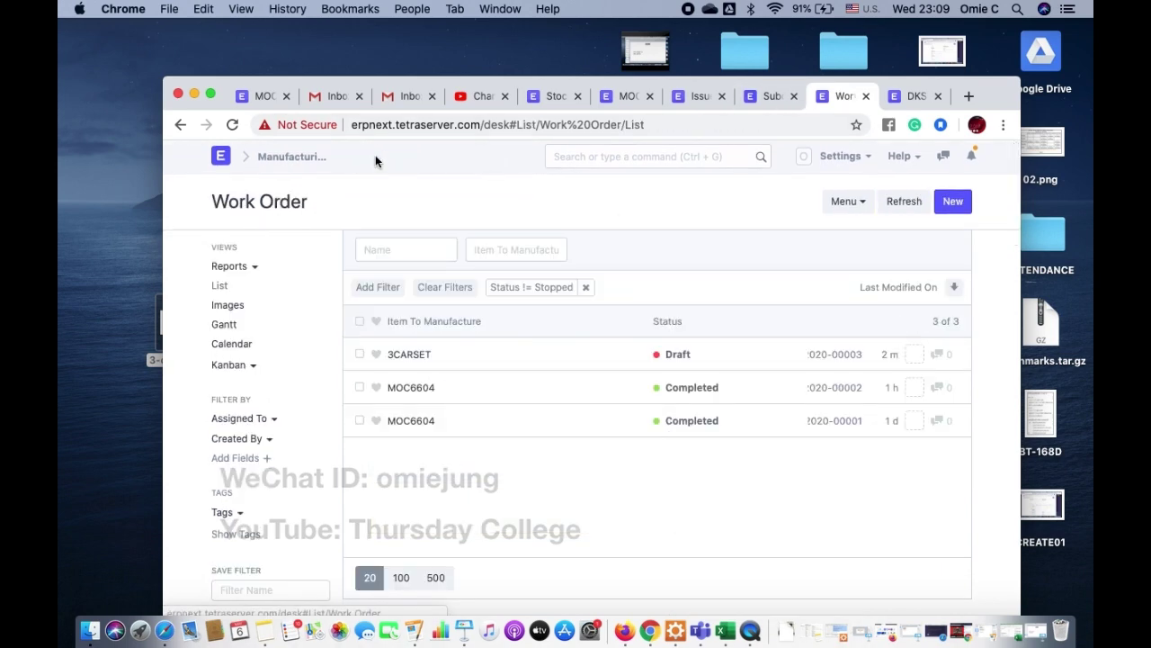
pyautogui.click(953, 201)
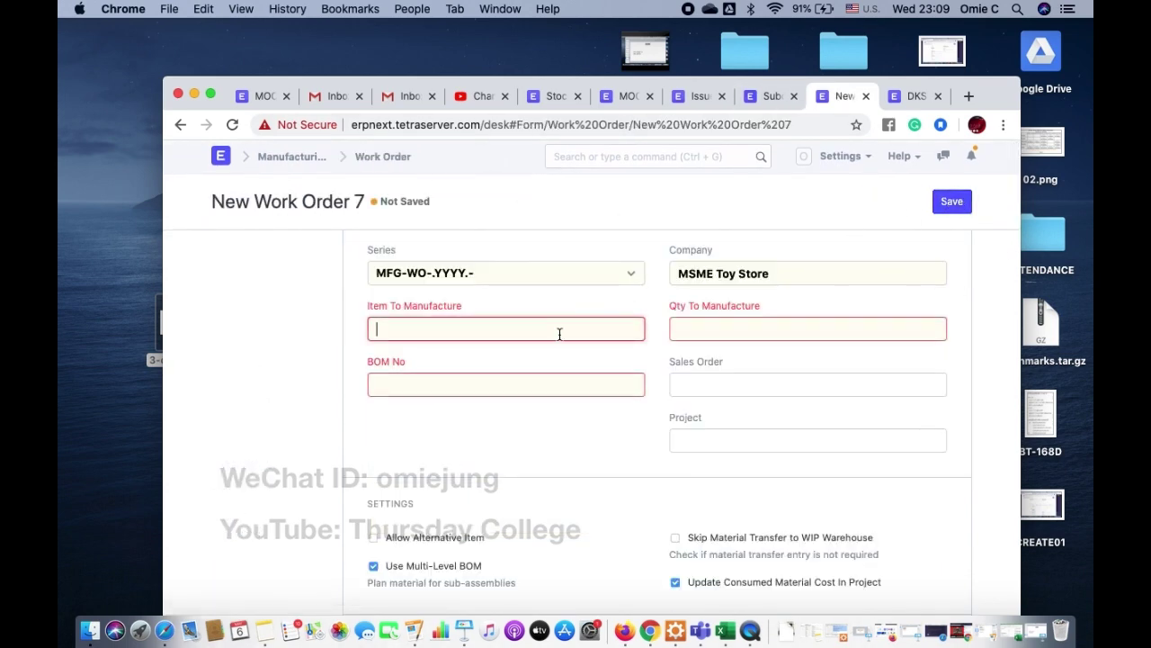
pyautogui.click(466, 333)
pyautogui.click(437, 367)
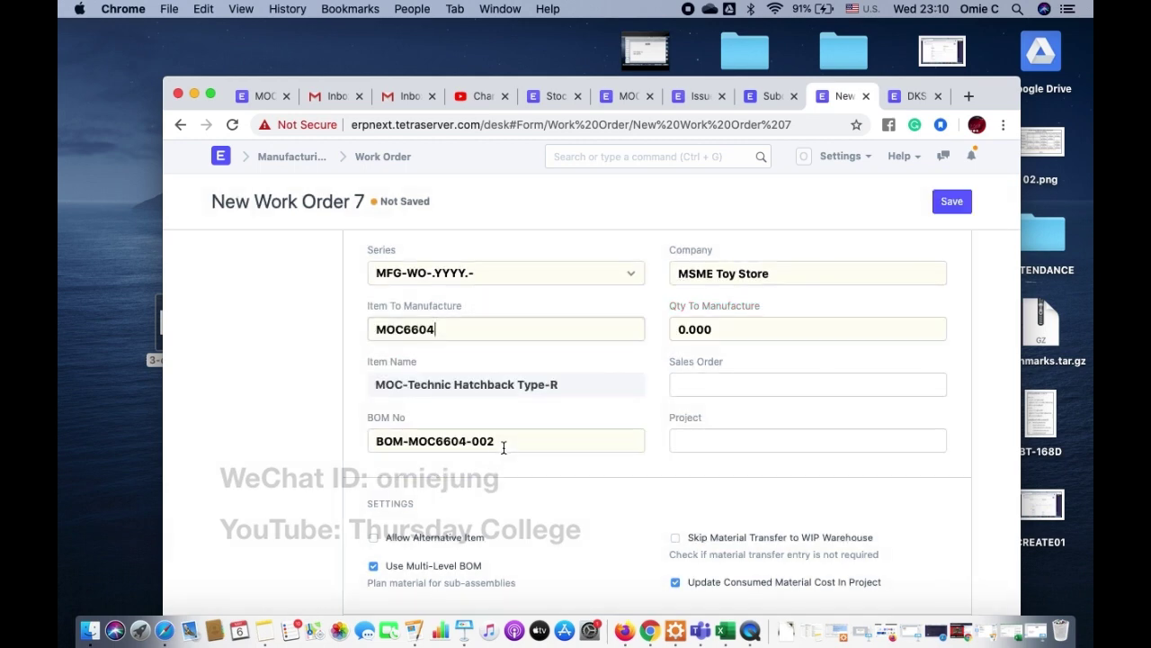
# Set the quantity to manufacture to 2 in the new MOC6604 work order and try to save it
pyautogui.scroll(-15, 504, 447)
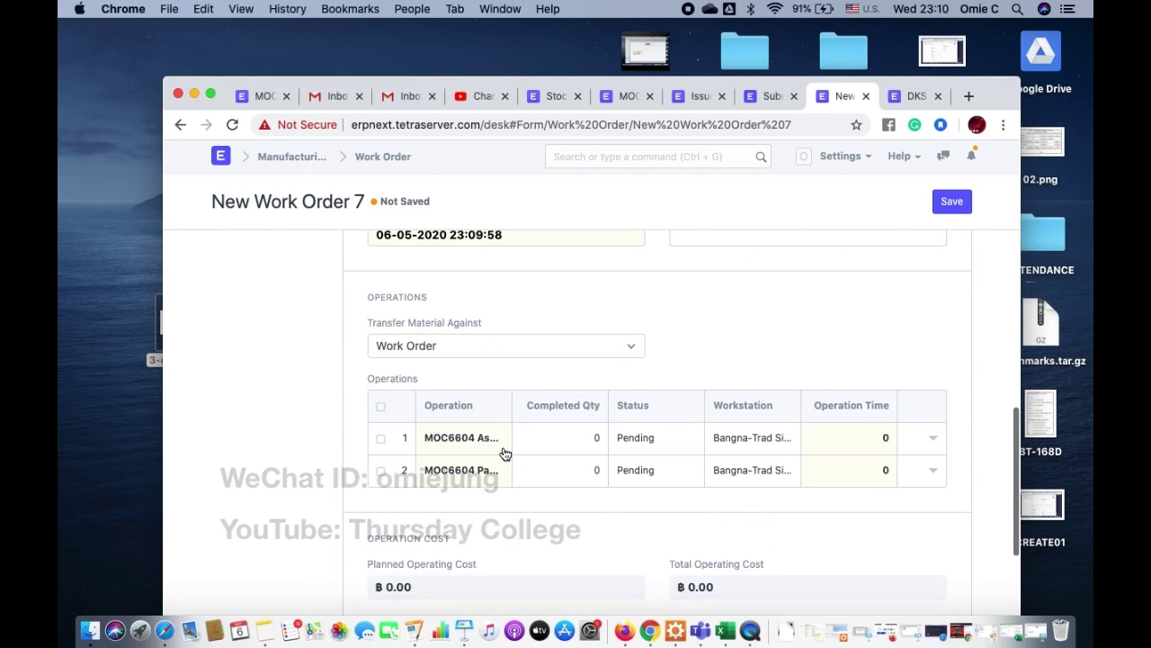
pyautogui.scroll(-4, 504, 452)
pyautogui.scroll(10, 503, 450)
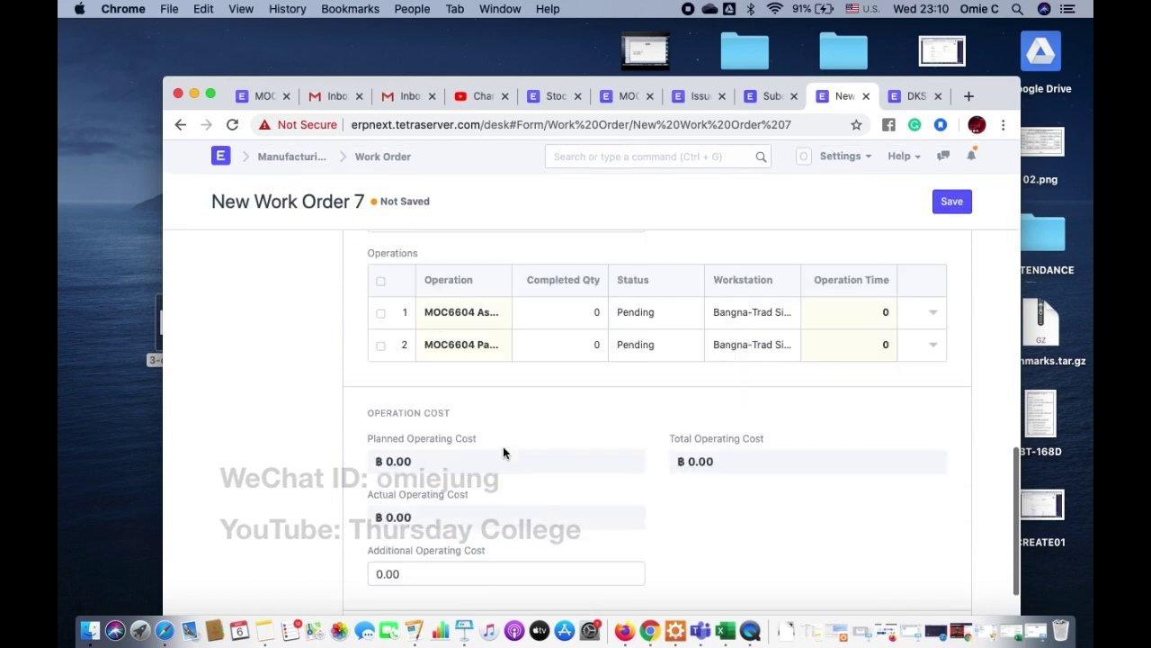
pyautogui.click(952, 201)
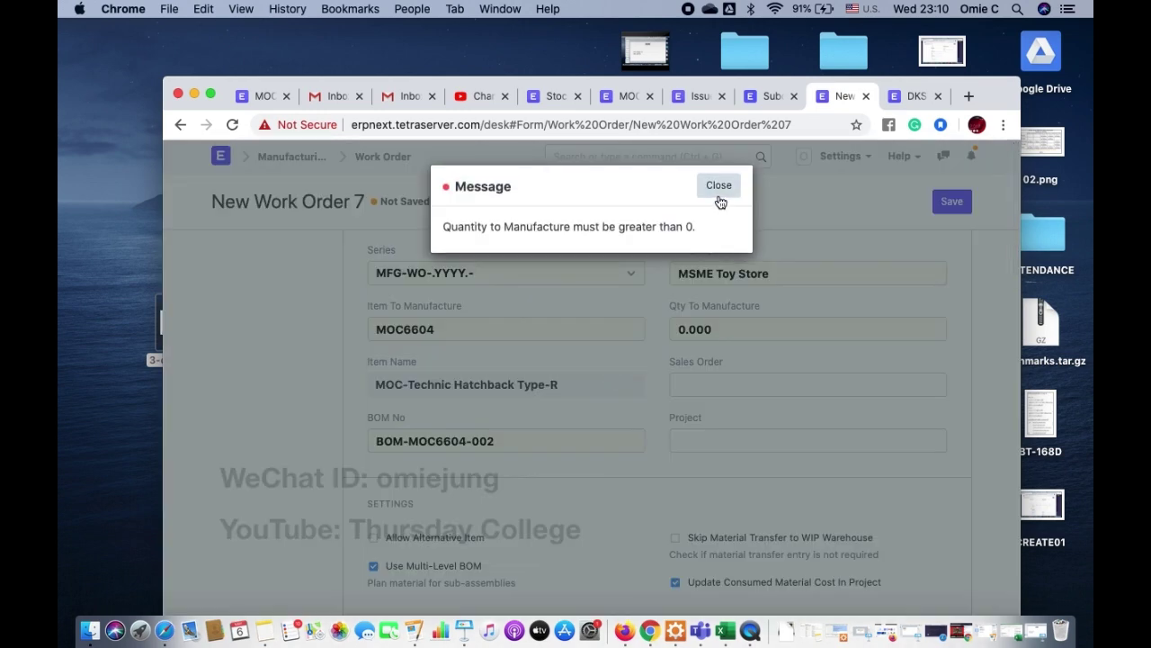
pyautogui.click(720, 192)
pyautogui.doubleClick(710, 329)
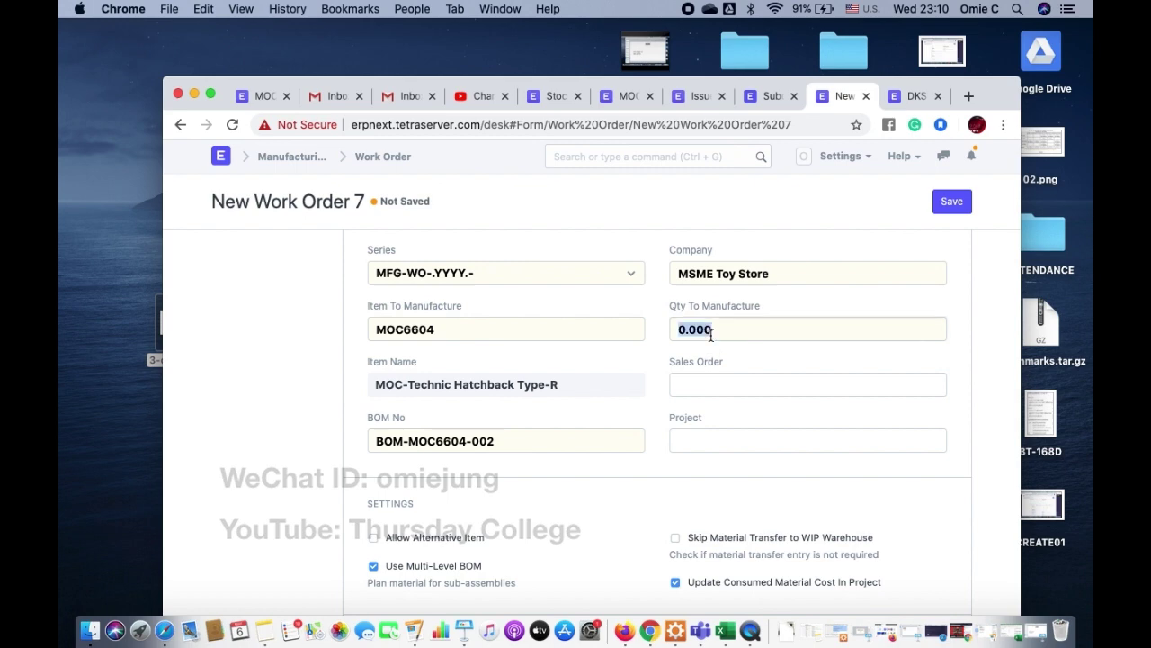
pyautogui.write('2')
pyautogui.click(950, 203)
# Examine the new work order's required items, including the MOC88000 row's item details, and recheck its BOM number
pyautogui.scroll(-2, 542, 389)
pyautogui.scroll(-6, 542, 390)
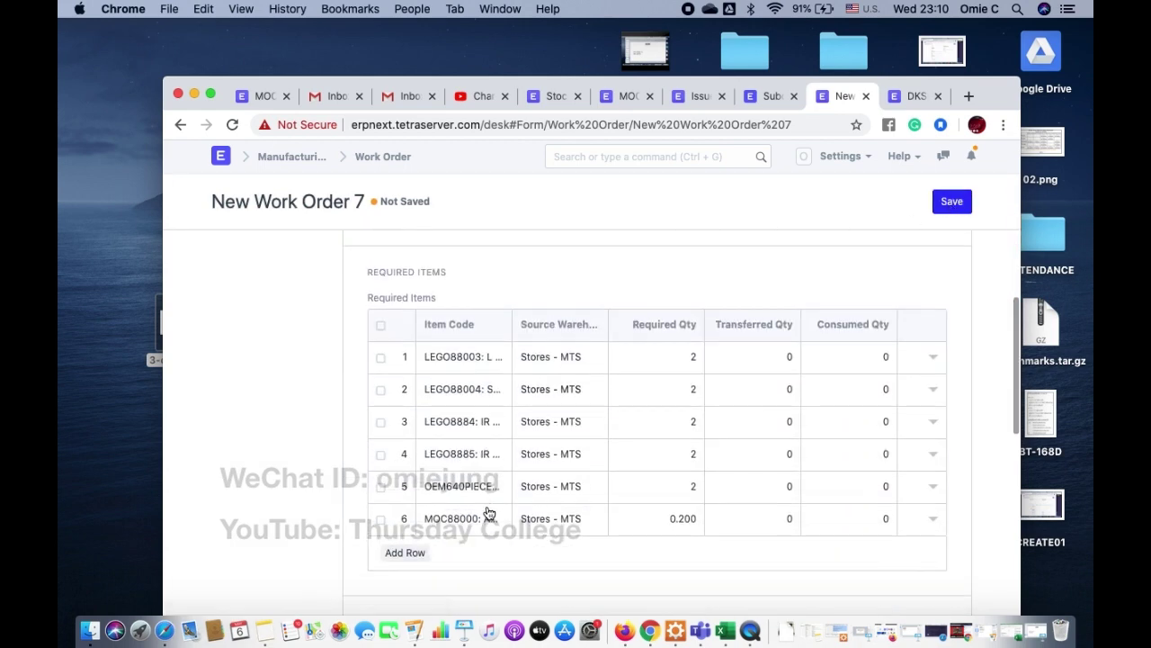
pyautogui.moveTo(481, 522)
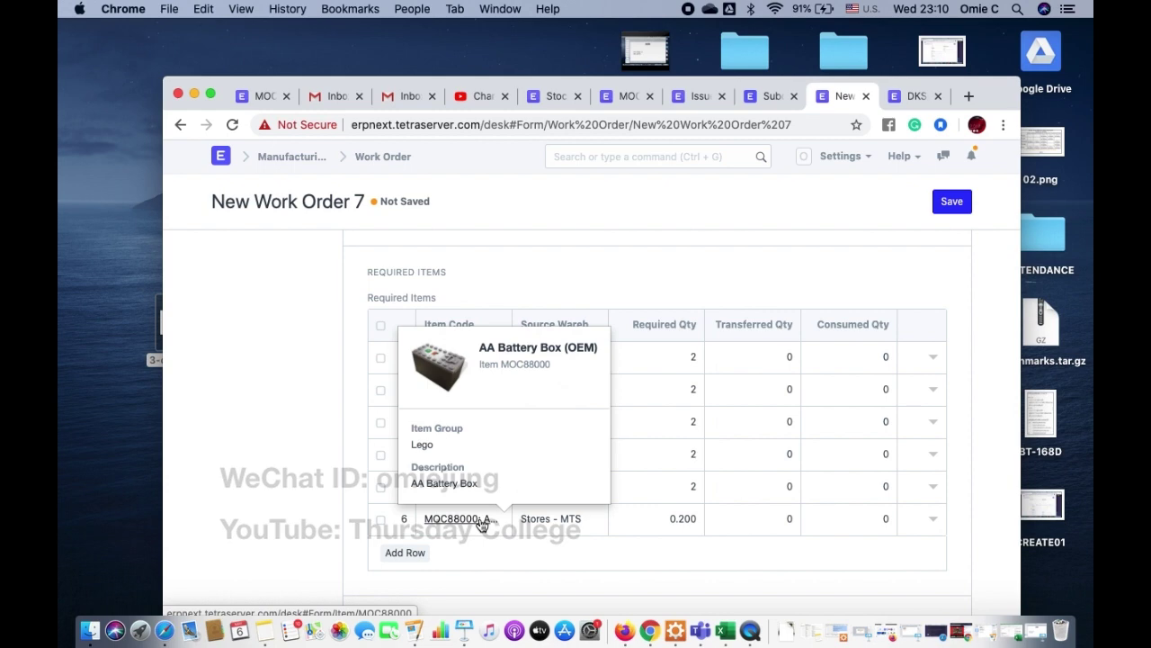
pyautogui.scroll(8, 536, 270)
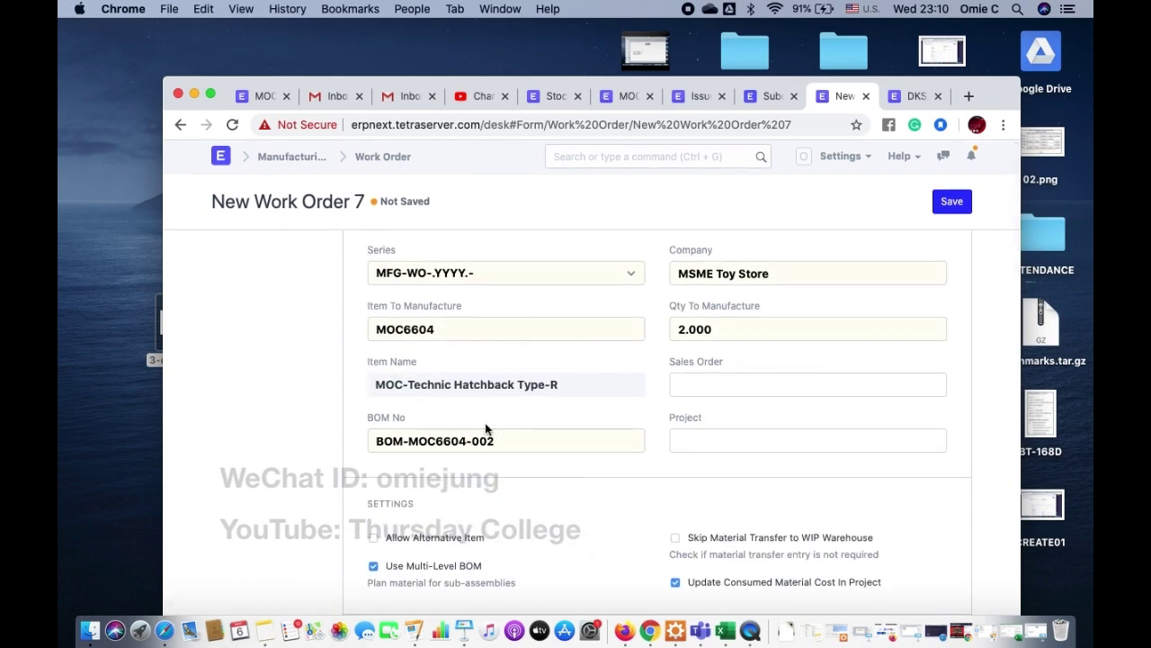
# Switch to the earlier draft MOC6604 work order and check its BOM number and the MOC88000 row in its required items
pyautogui.click(260, 95)
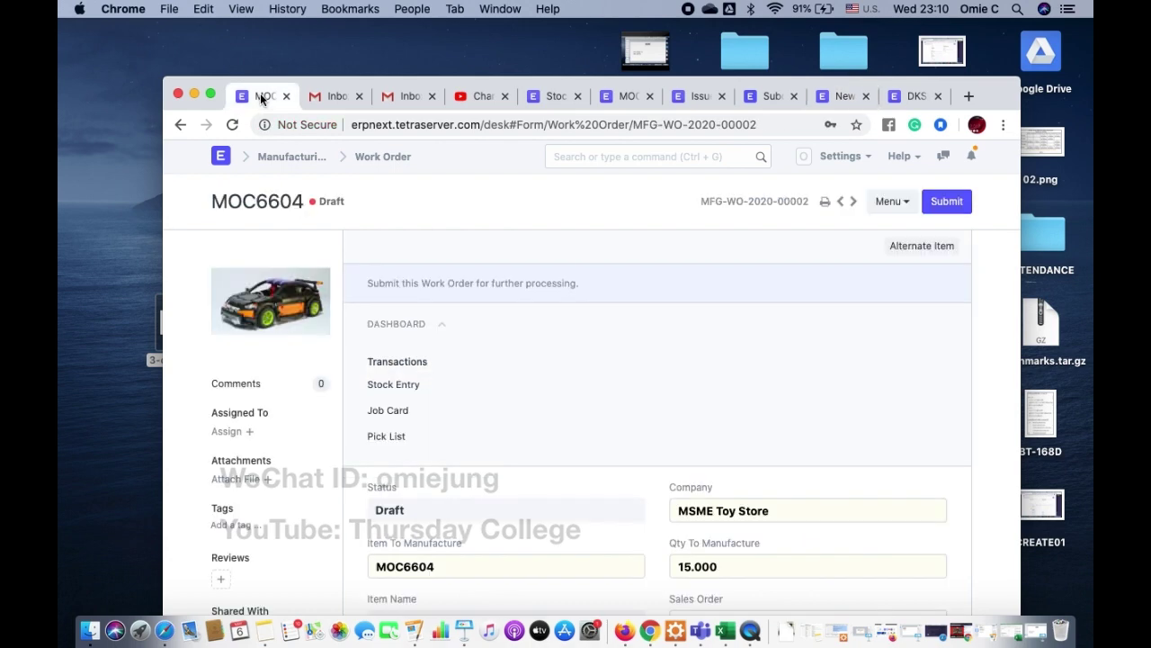
pyautogui.scroll(-8, 517, 398)
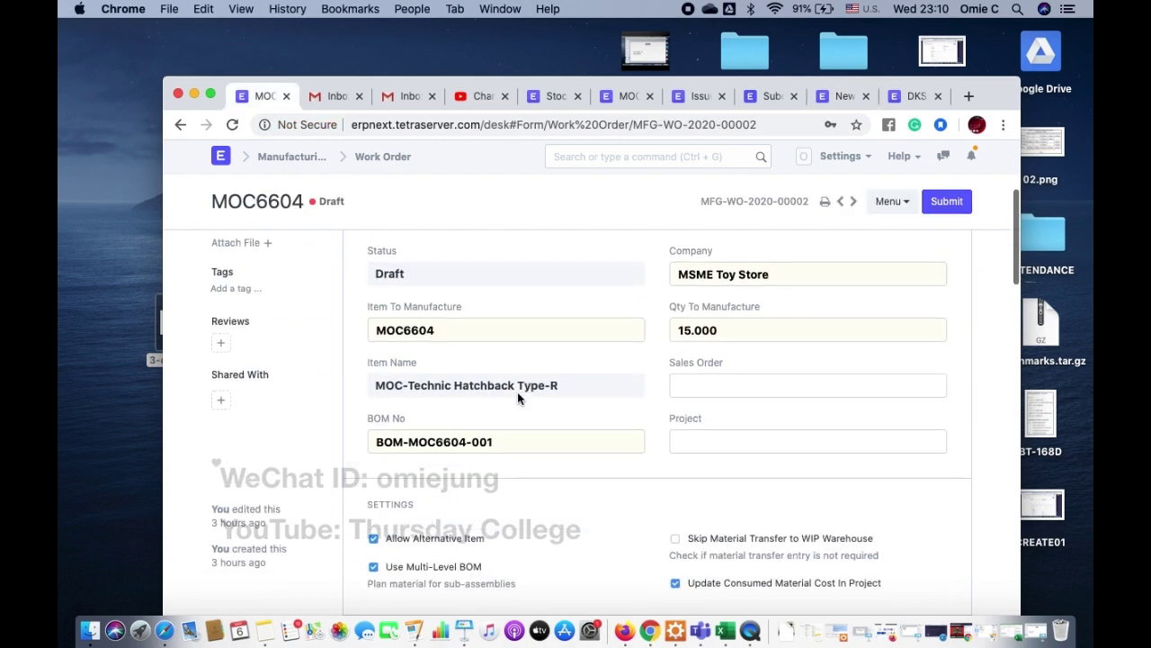
pyautogui.scroll(5, 518, 397)
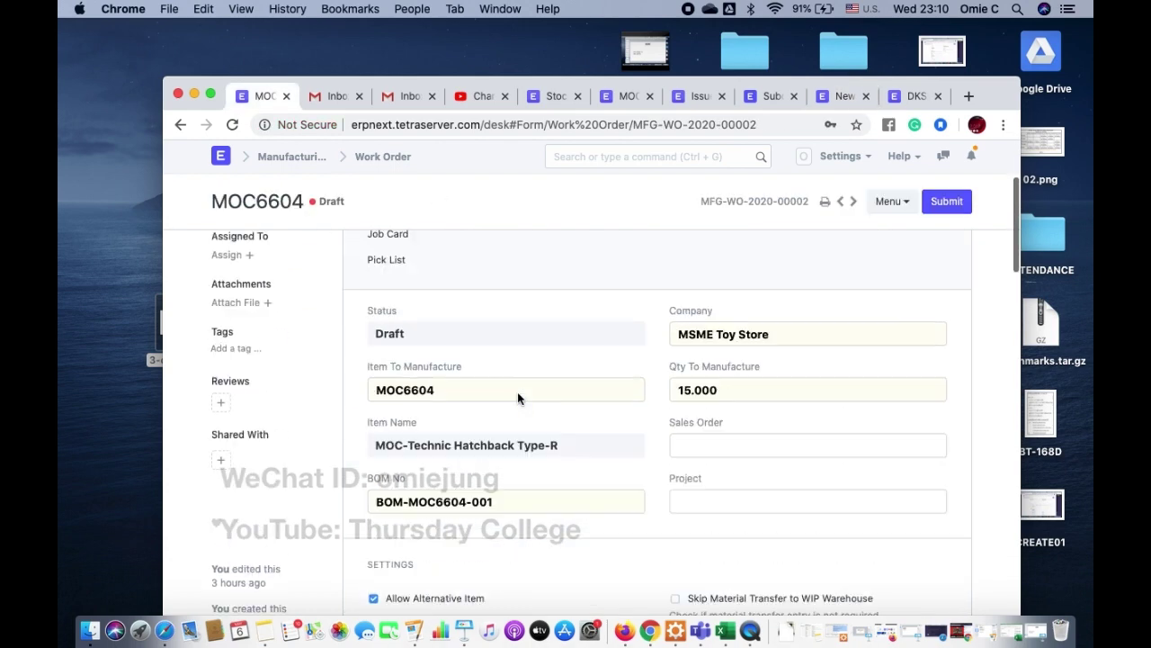
pyautogui.scroll(-6, 517, 401)
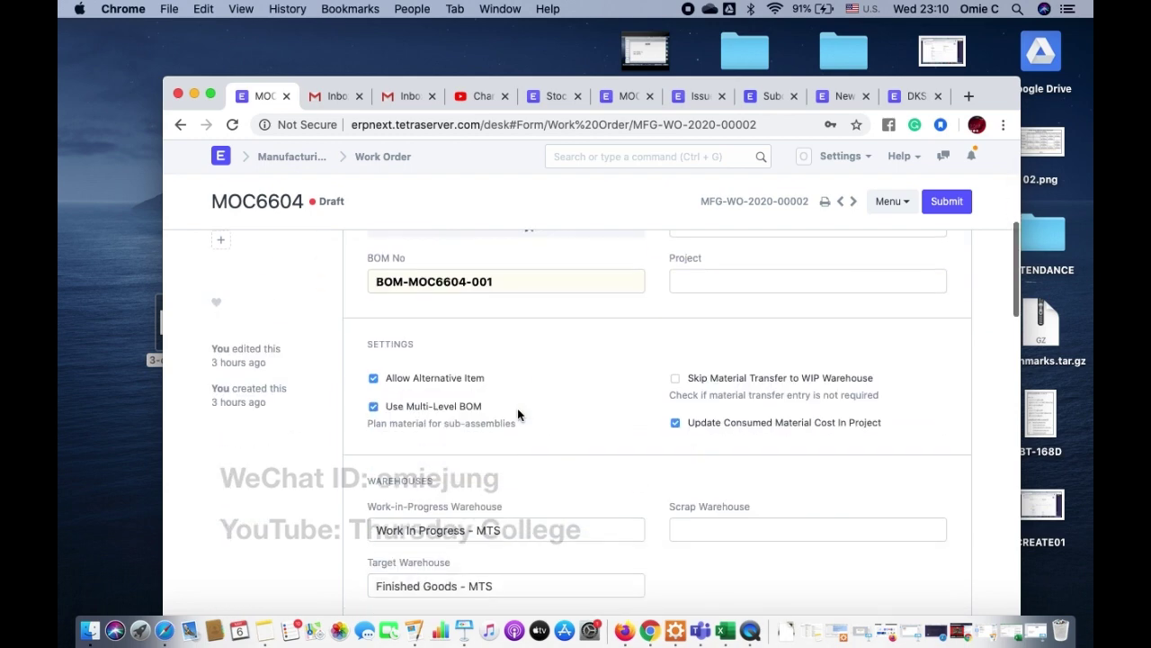
pyautogui.scroll(-4, 518, 410)
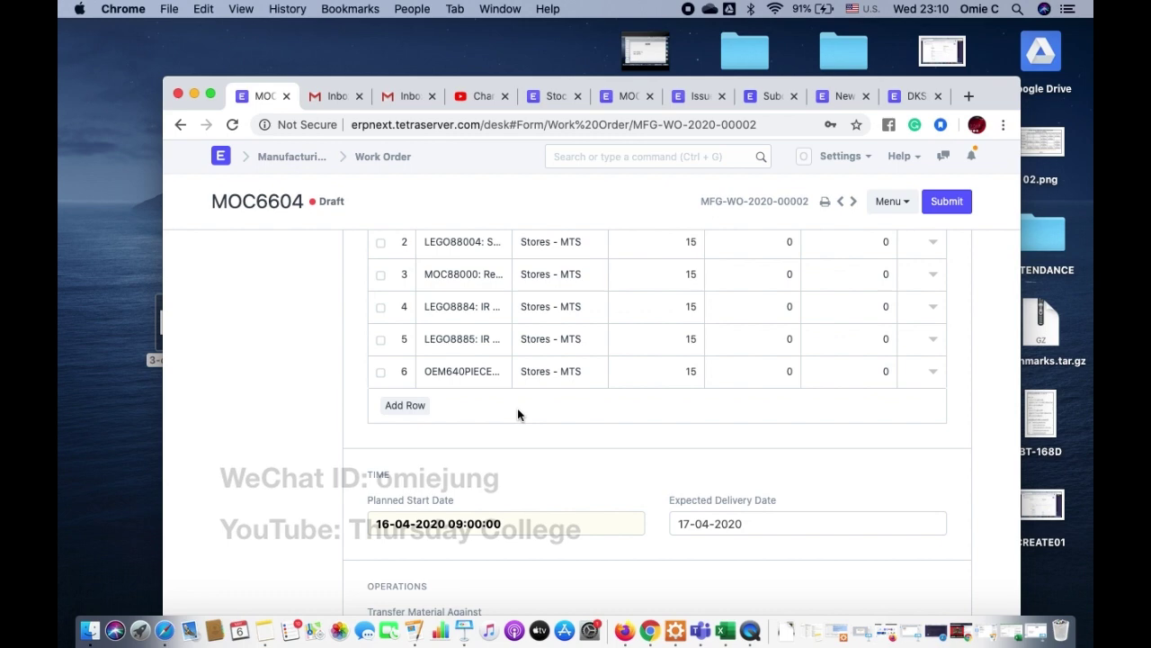
pyautogui.scroll(2, 518, 412)
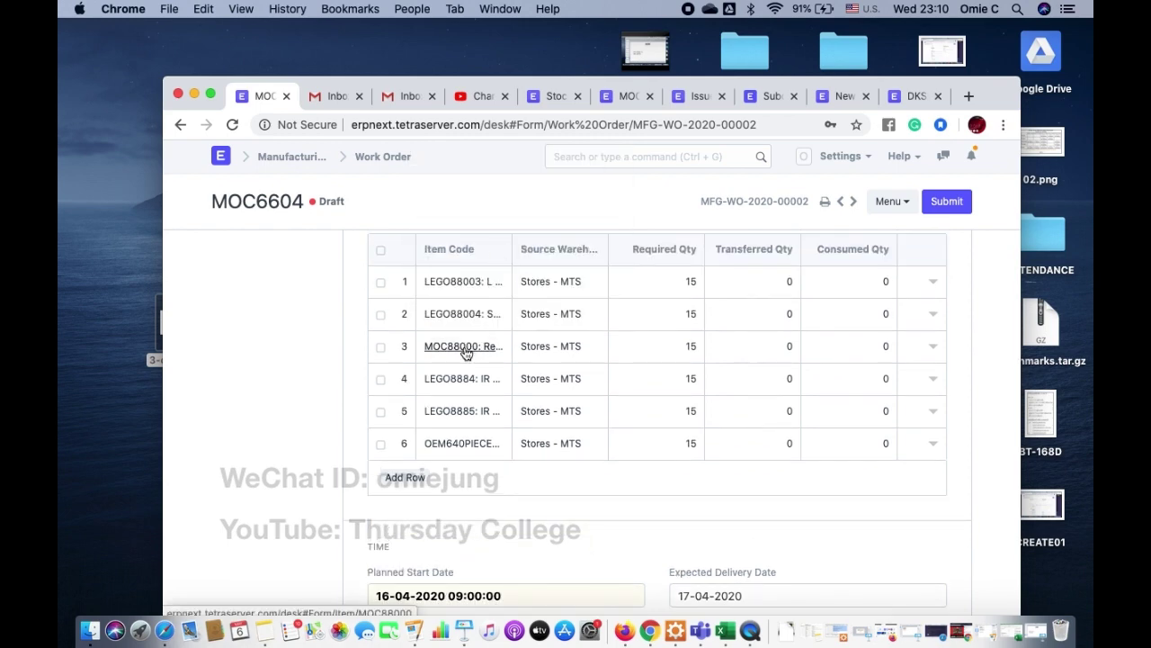
pyautogui.moveTo(466, 354)
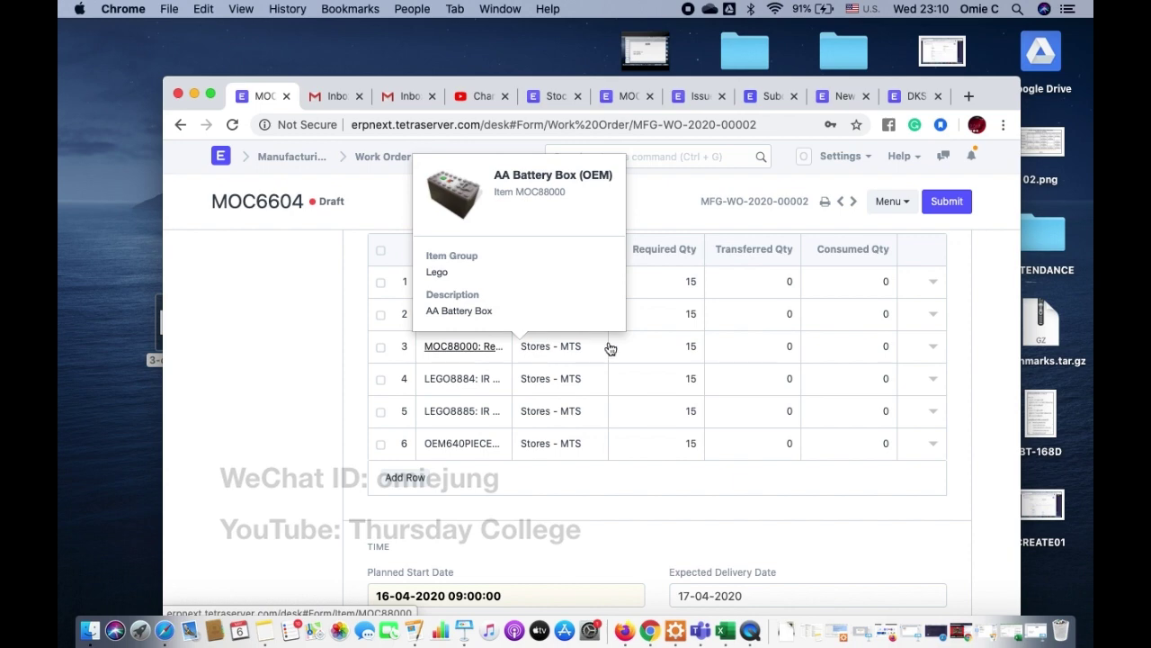
pyautogui.scroll(5, 681, 345)
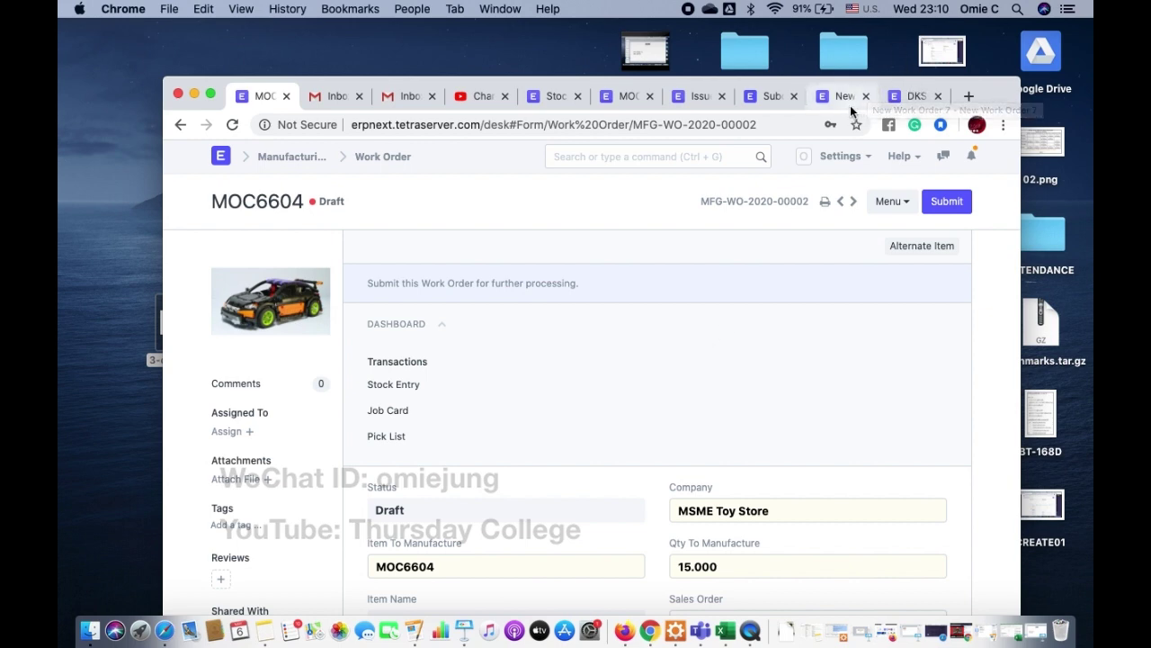
# Switch to the Keynote presentation and review the BOM Comparison Tool and BOM Update Tool bullets on the BOM slide
pyautogui.click(464, 630)
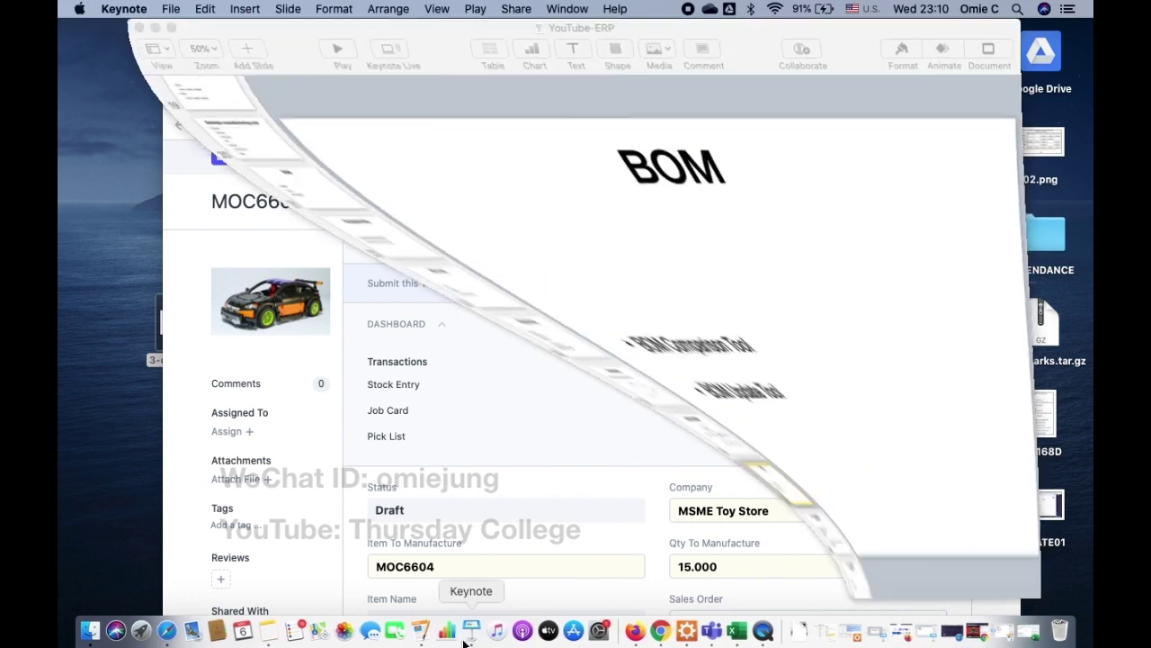
pyautogui.click(468, 352)
pyautogui.click(473, 343)
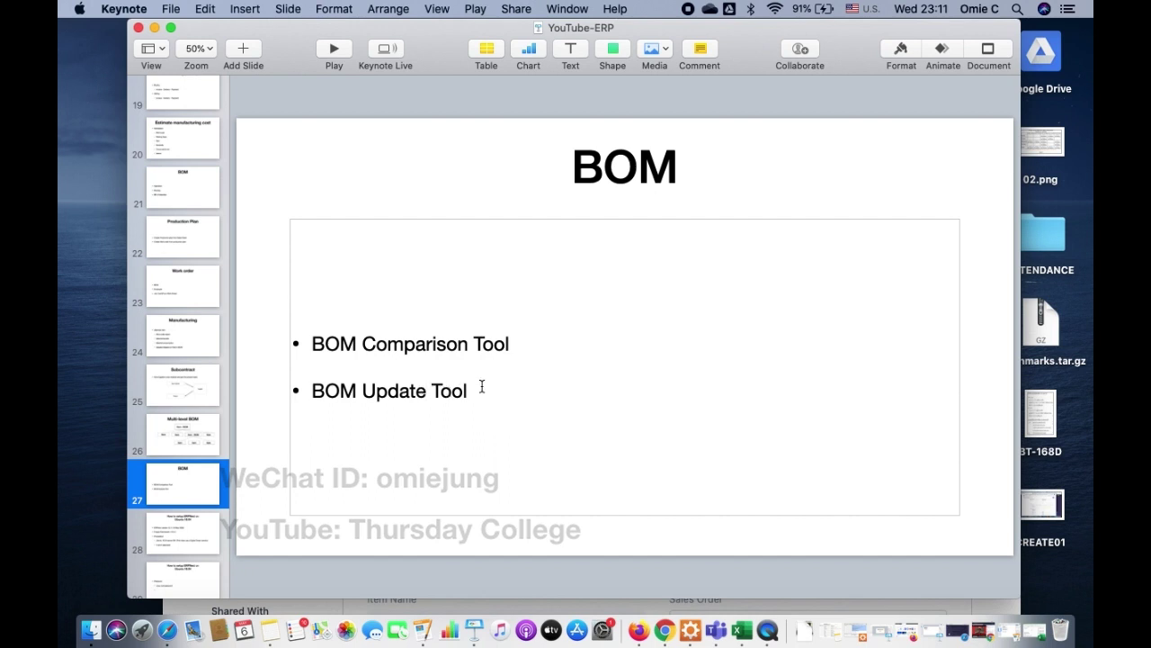
# Return to Chrome, open BOM-MOC6604-002 from the BOM list, check its active and default settings, and decline its permanent cancellation
pyautogui.click(664, 630)
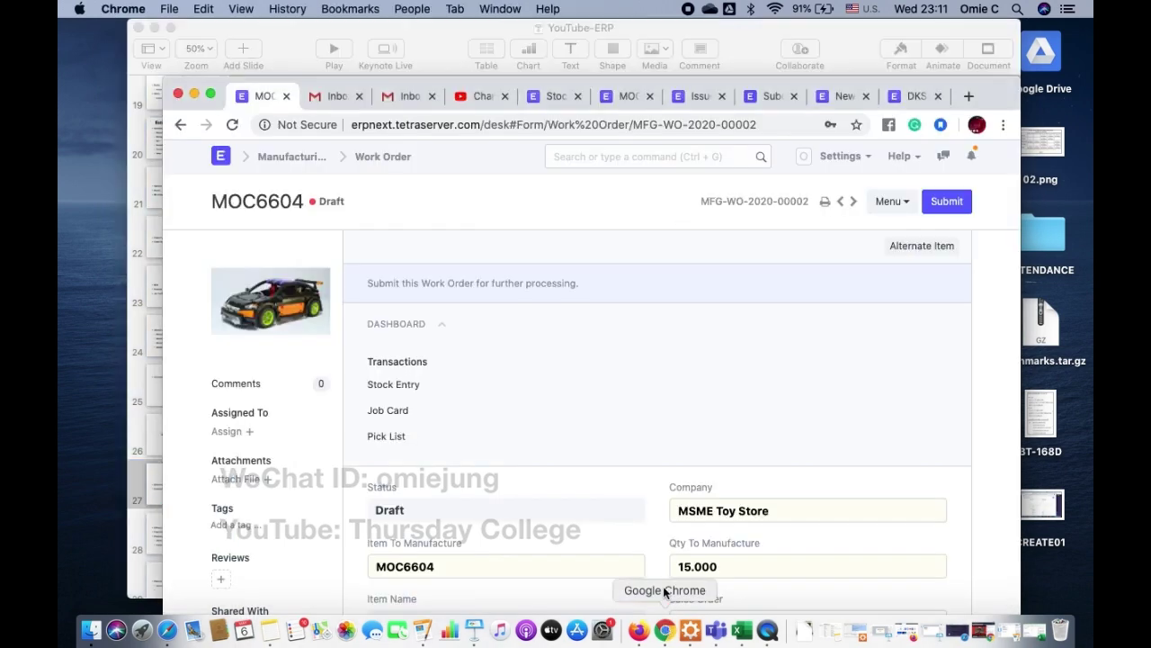
pyautogui.click(910, 97)
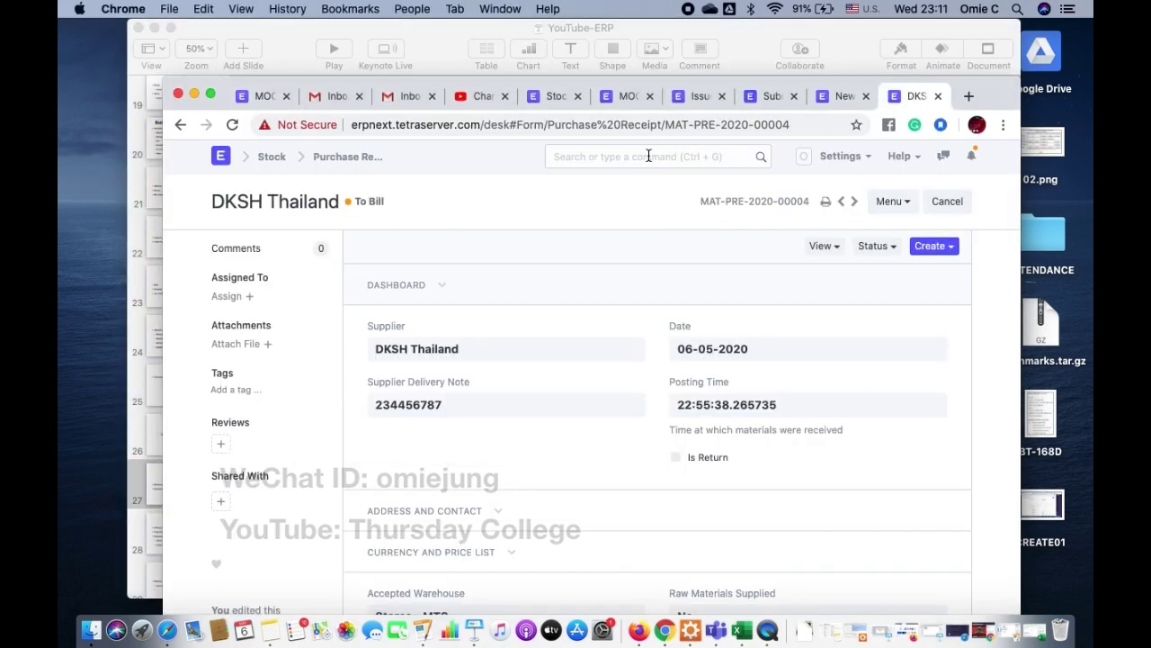
pyautogui.click(648, 156)
pyautogui.write('BOM')
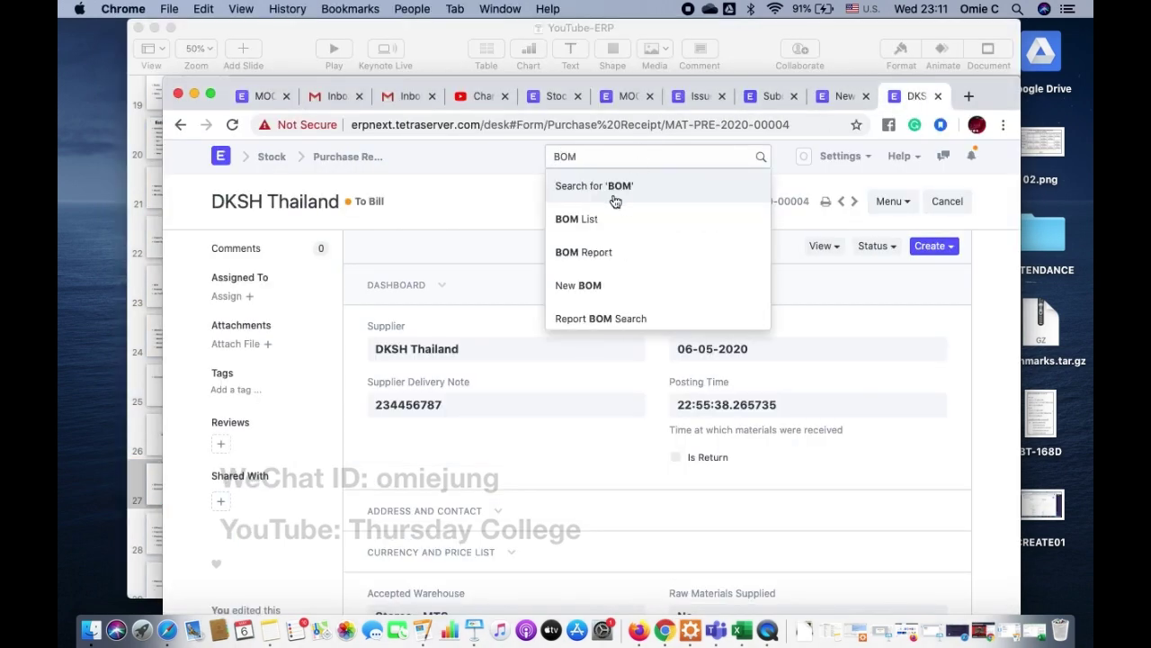
pyautogui.click(599, 221)
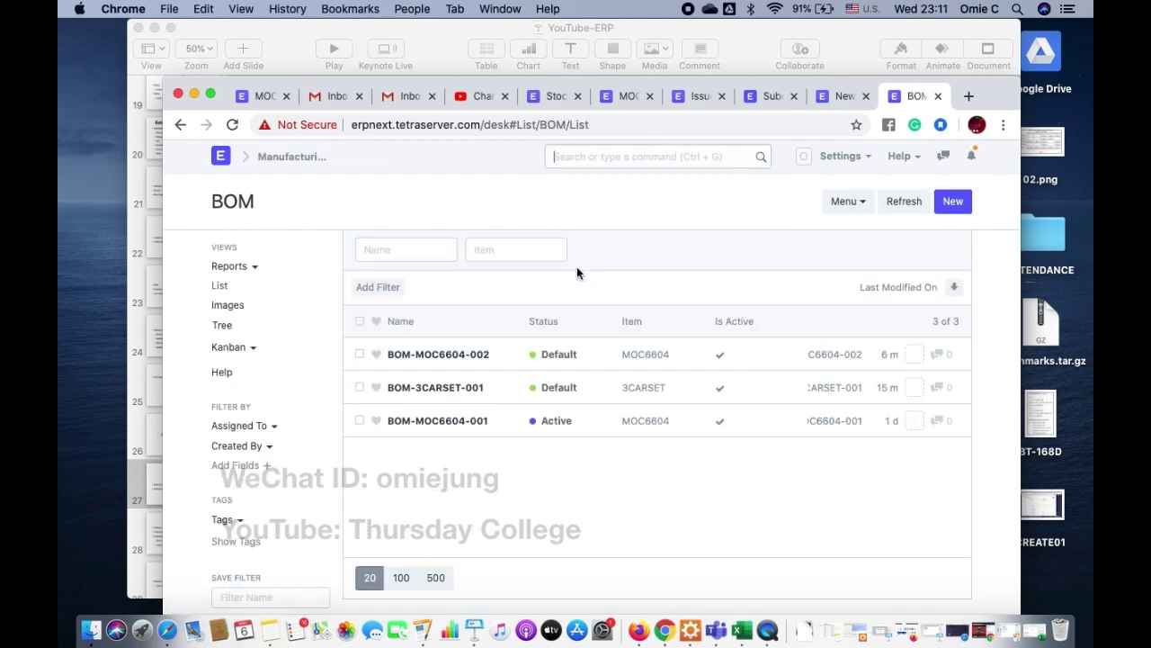
pyautogui.click(481, 358)
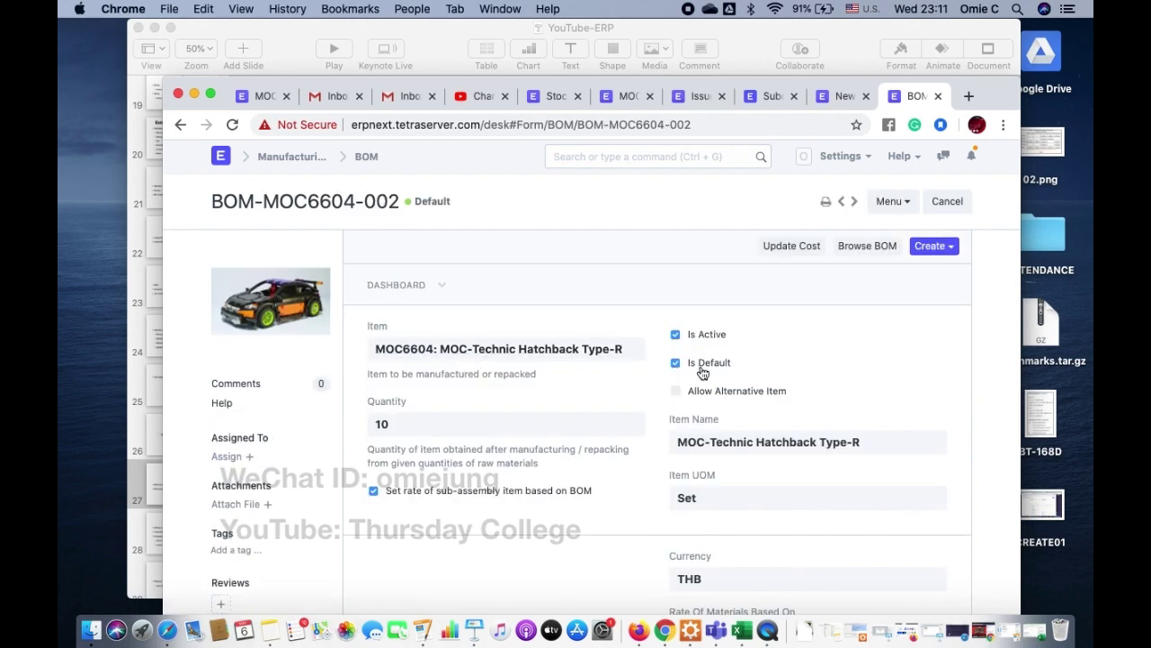
pyautogui.click(947, 201)
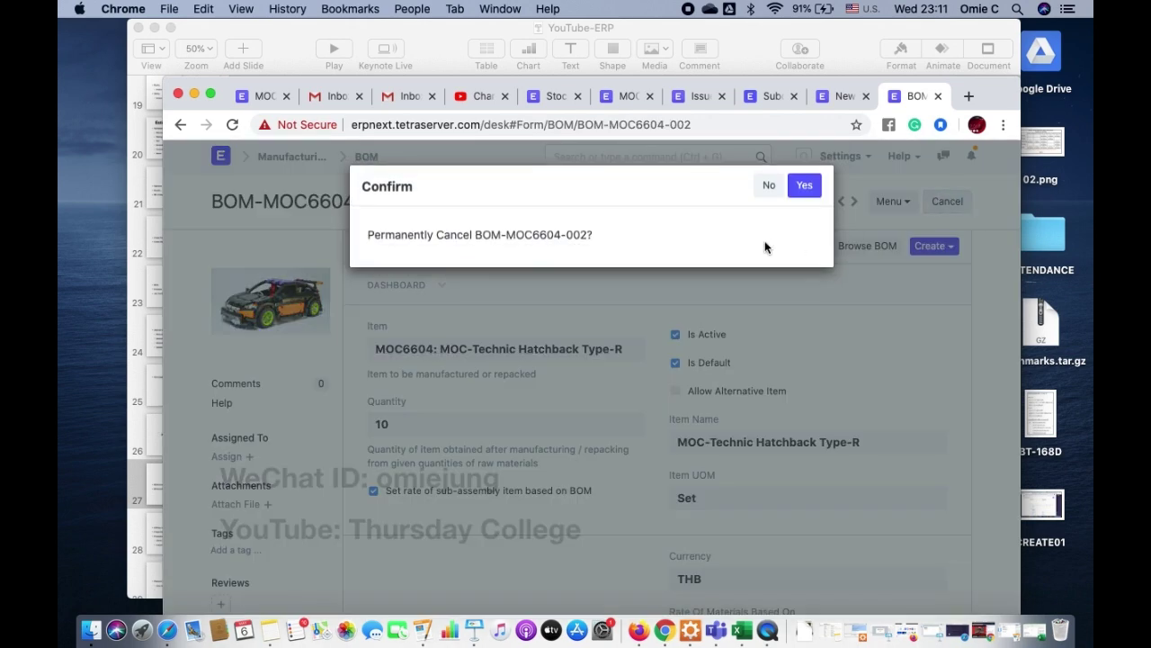
pyautogui.click(767, 189)
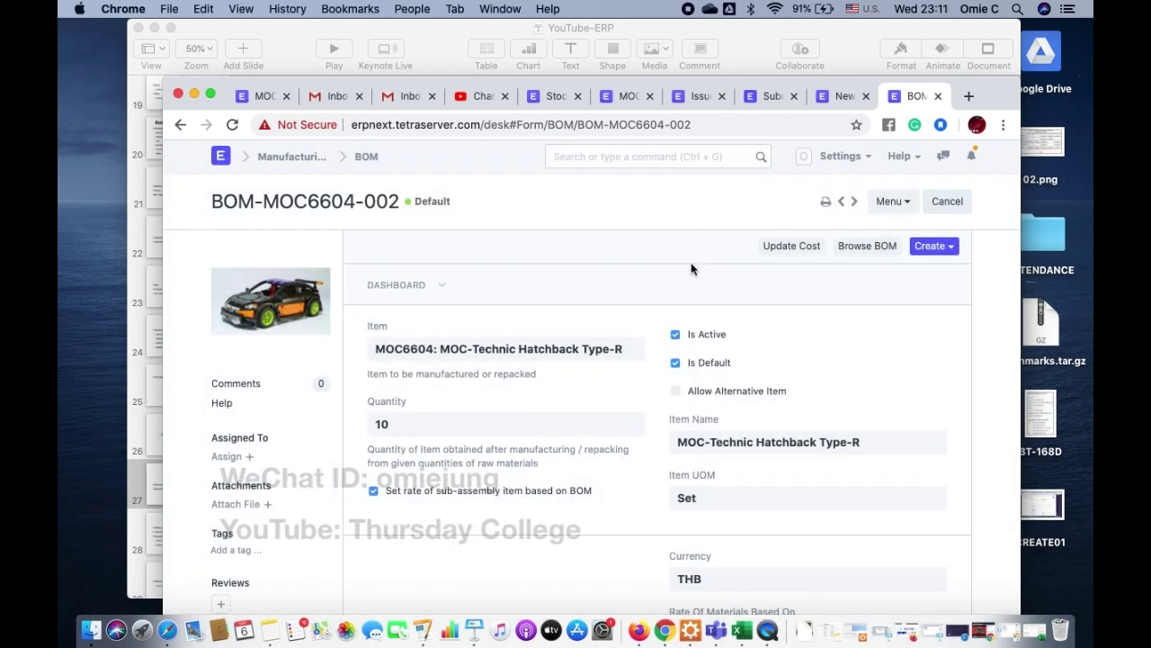
# Open BOM-MOC6604-001 from the BOM list to check its active and default settings, and return to the BOM slide in Keynote
pyautogui.click(366, 157)
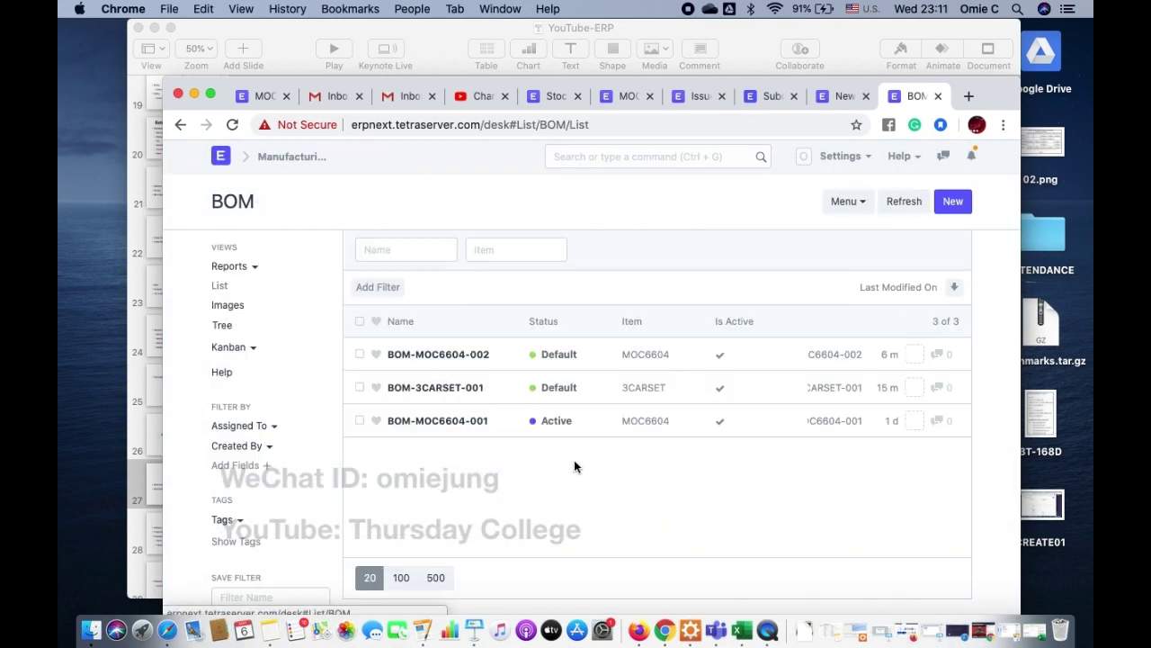
pyautogui.click(457, 416)
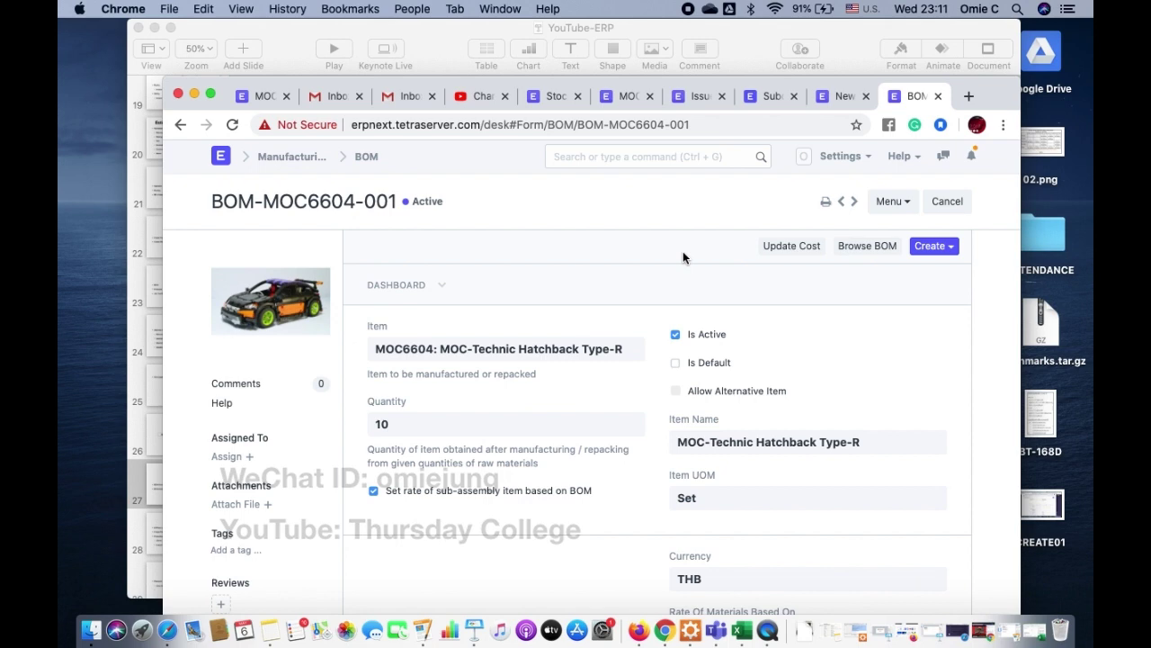
pyautogui.click(477, 632)
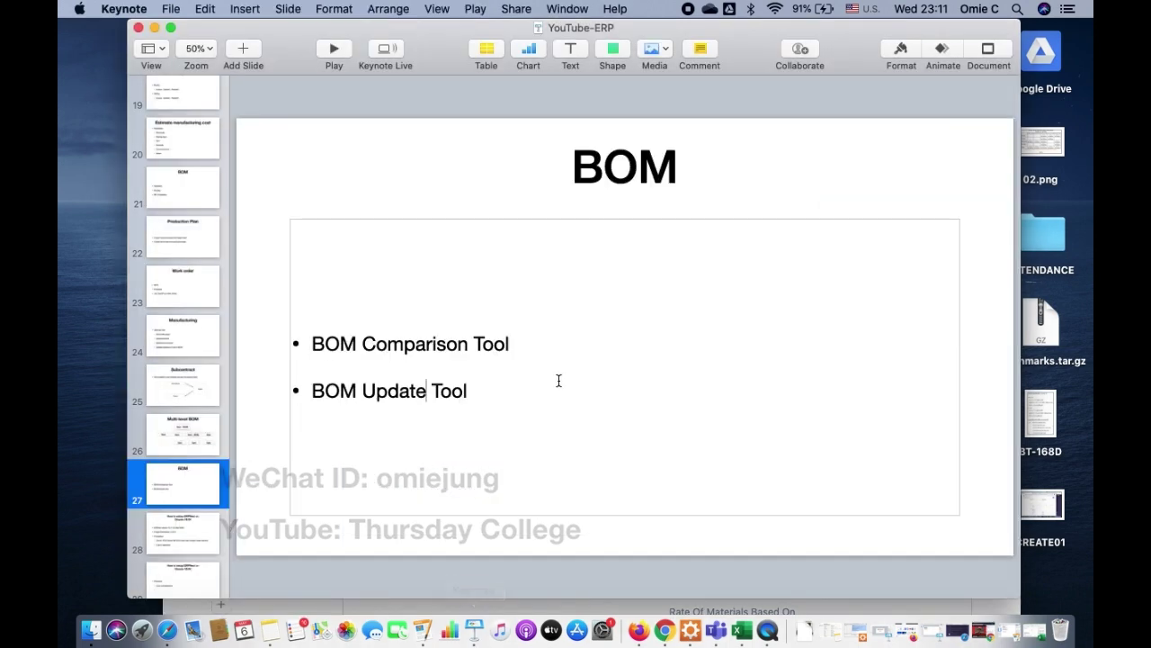